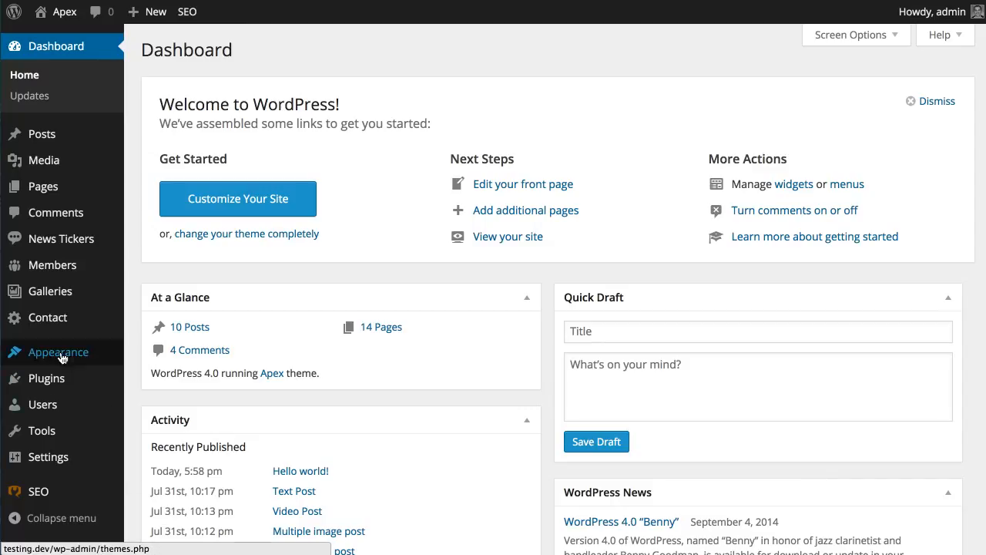
- Open the Apex theme settings and review the default layouts and elements under Content Settings
mouse_move(47, 354)
left_click(156, 438)
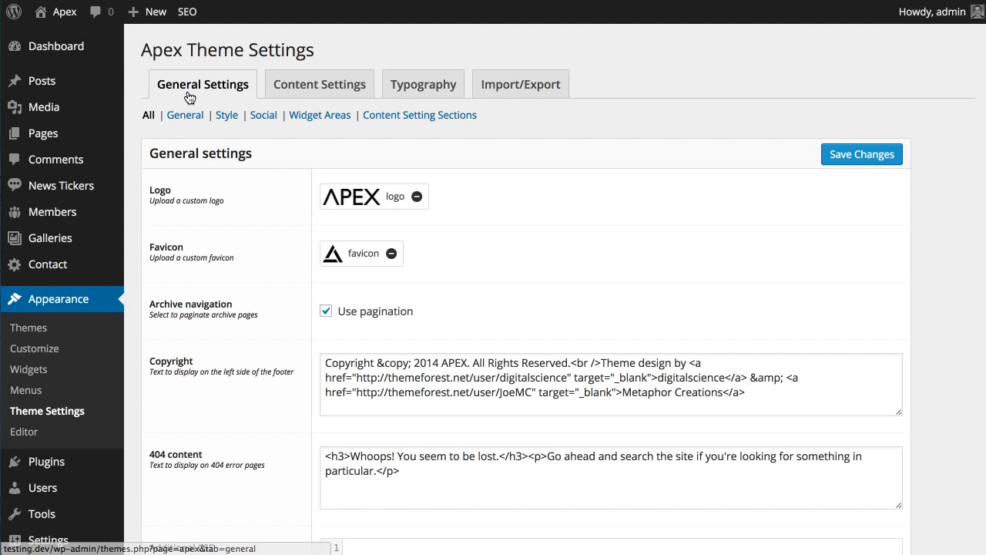
left_click(297, 91)
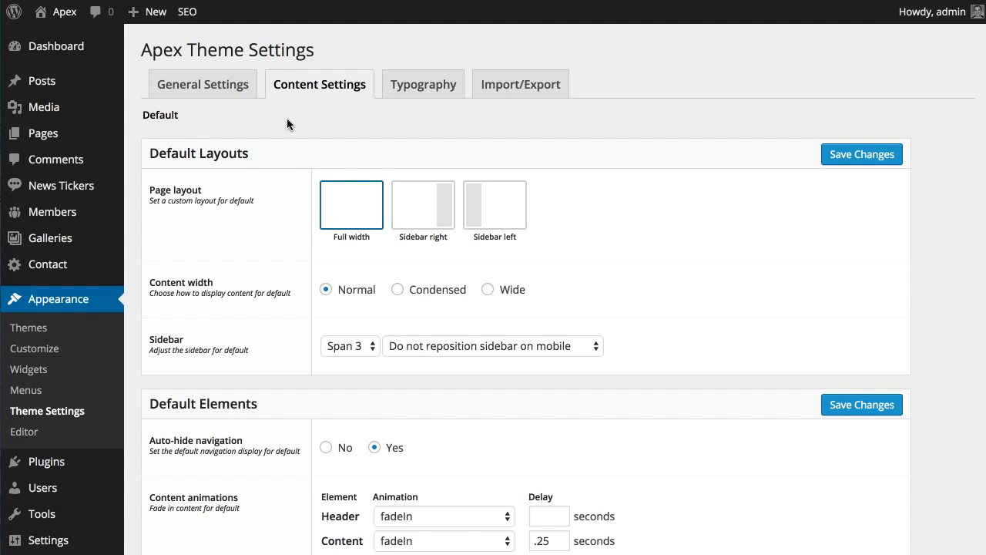
scroll(276, 219, "down", 3)
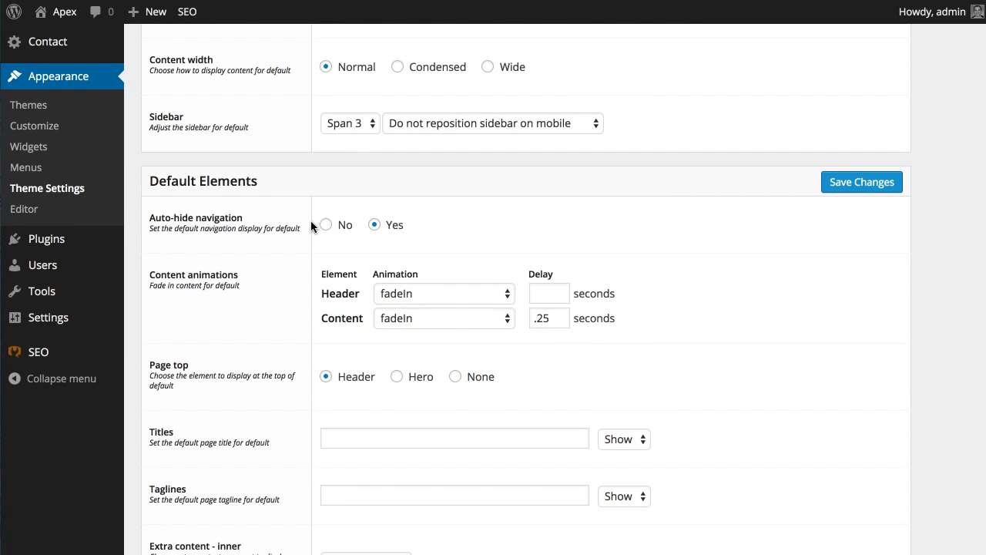
scroll(311, 220, "up", 4)
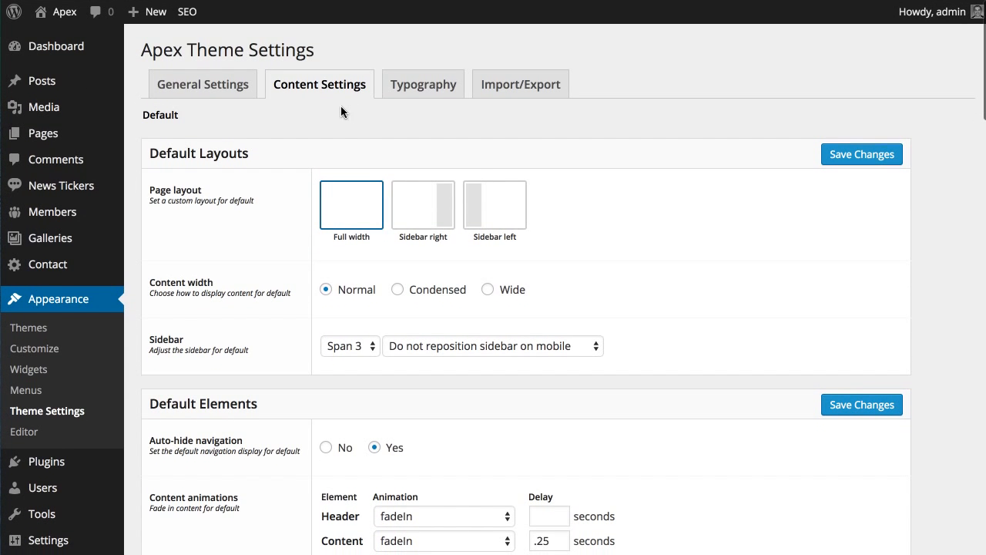
- Review the generic typography settings and preview the font samples for Base and Header 1
left_click(423, 91)
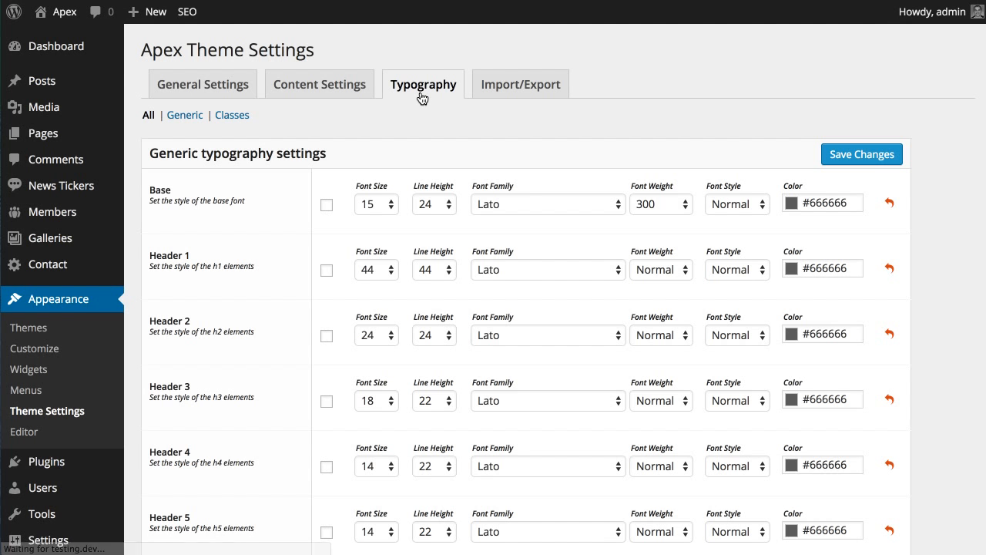
scroll(290, 311, "down", 1)
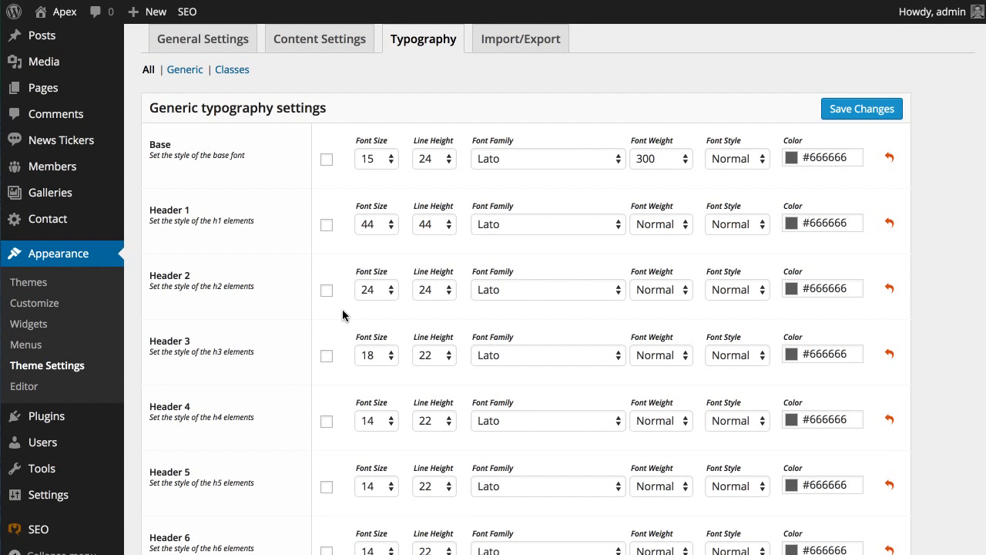
scroll(343, 315, "down", 3)
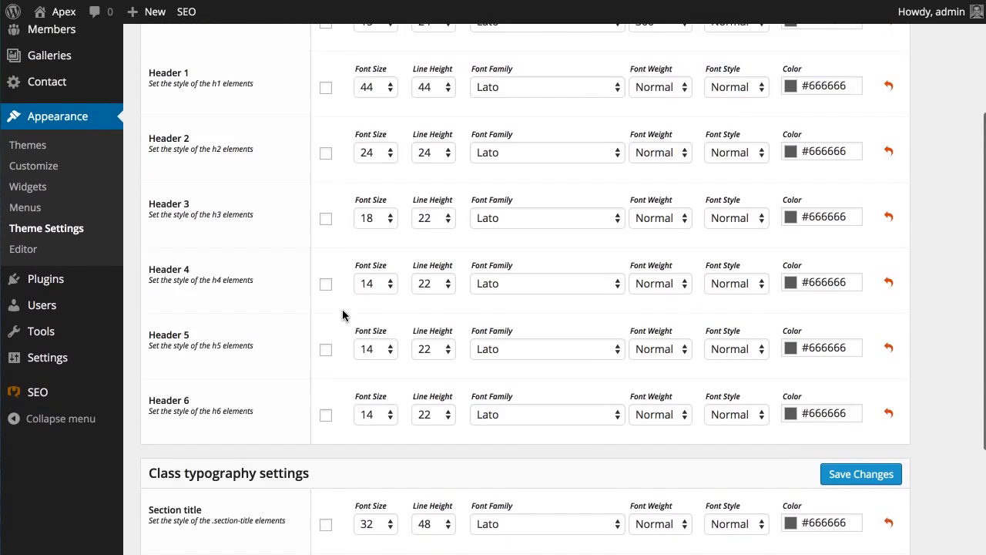
scroll(635, 292, "up", 4)
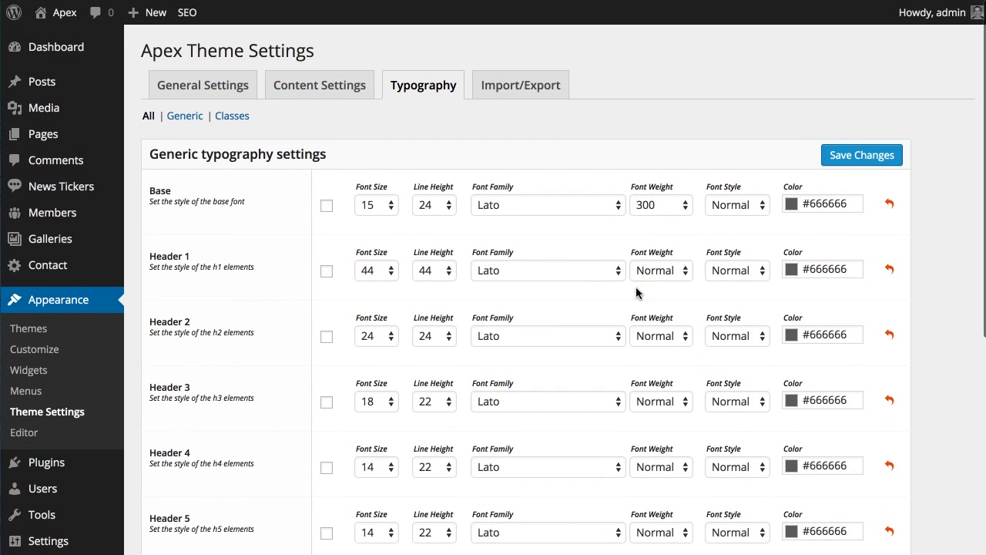
left_click(326, 206)
left_click(326, 205)
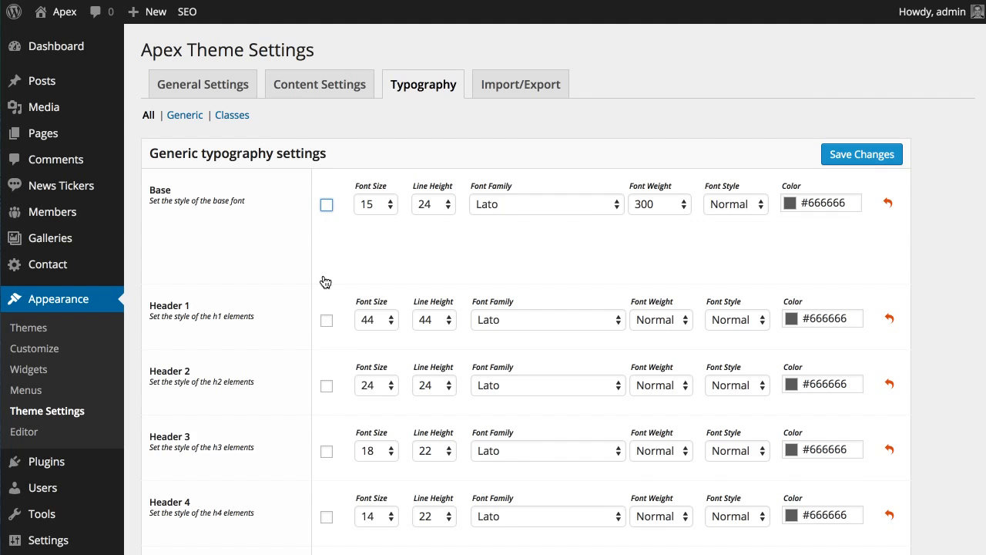
left_click(327, 268)
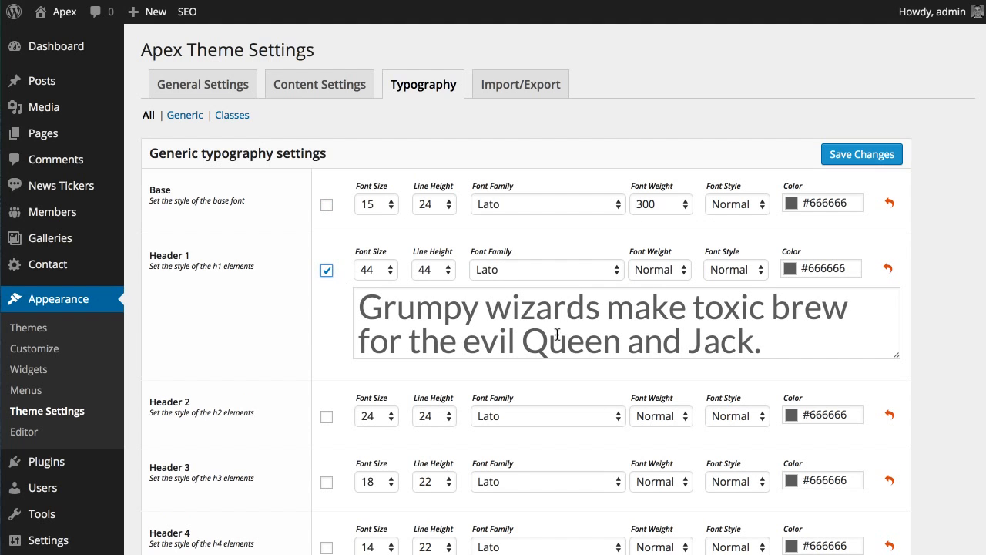
left_click(327, 269)
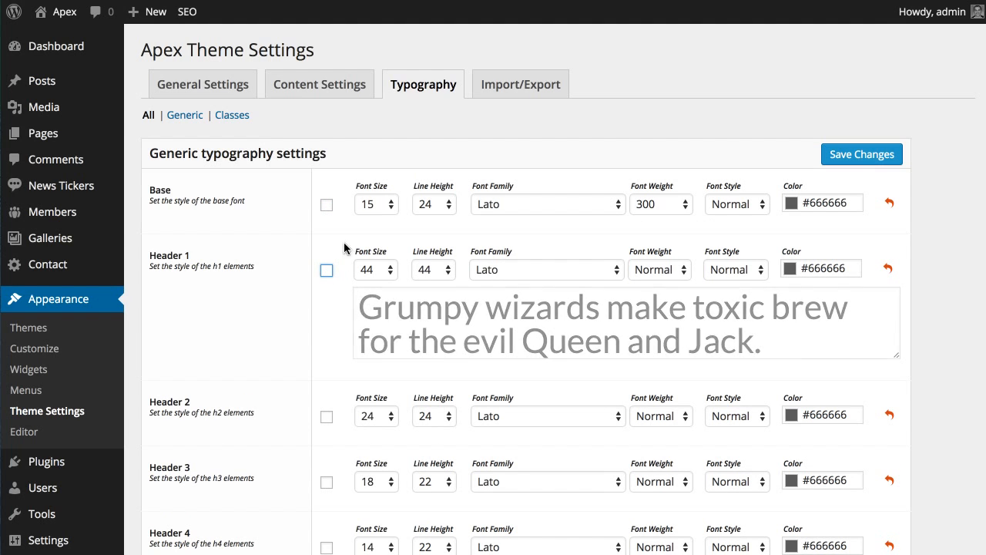
- Set the Base font size to 20 and its line height to 29, and preview the sample text
left_click(378, 203)
left_click(378, 278)
left_click(434, 204)
left_click(434, 275)
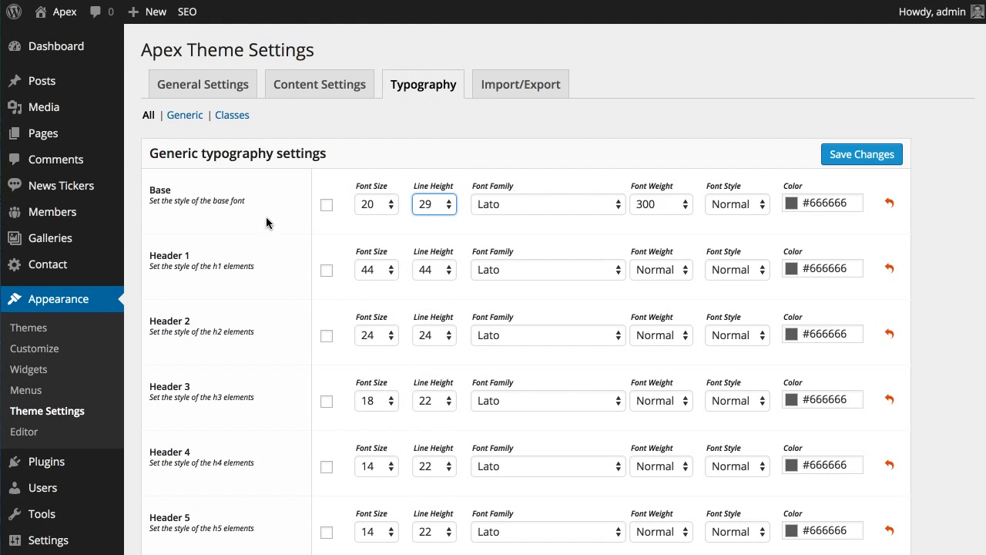
left_click(327, 206)
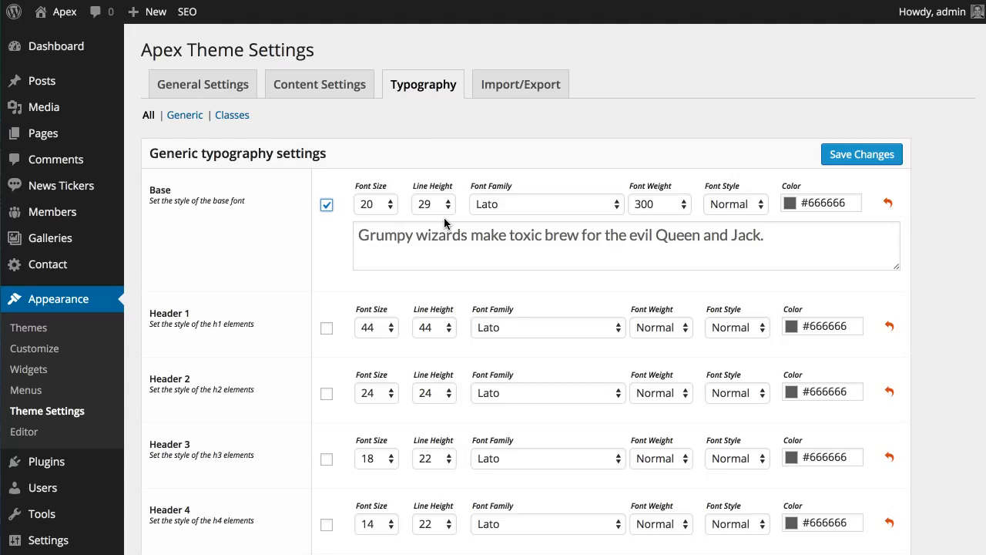
- Review the import and export options for theme settings and widget data
left_click(499, 91)
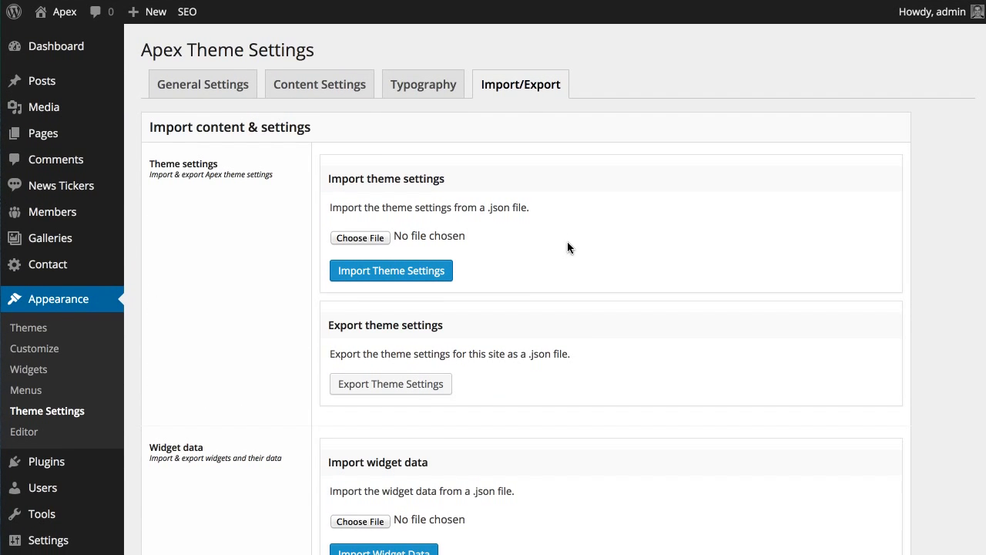
scroll(326, 390, "down", 3)
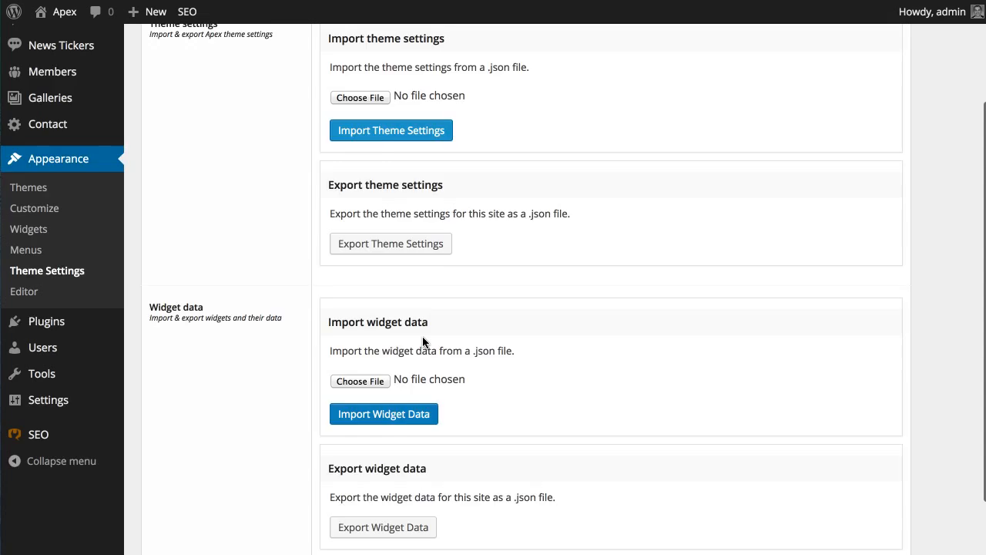
scroll(422, 342, "up", 1)
scroll(422, 343, "down", 3)
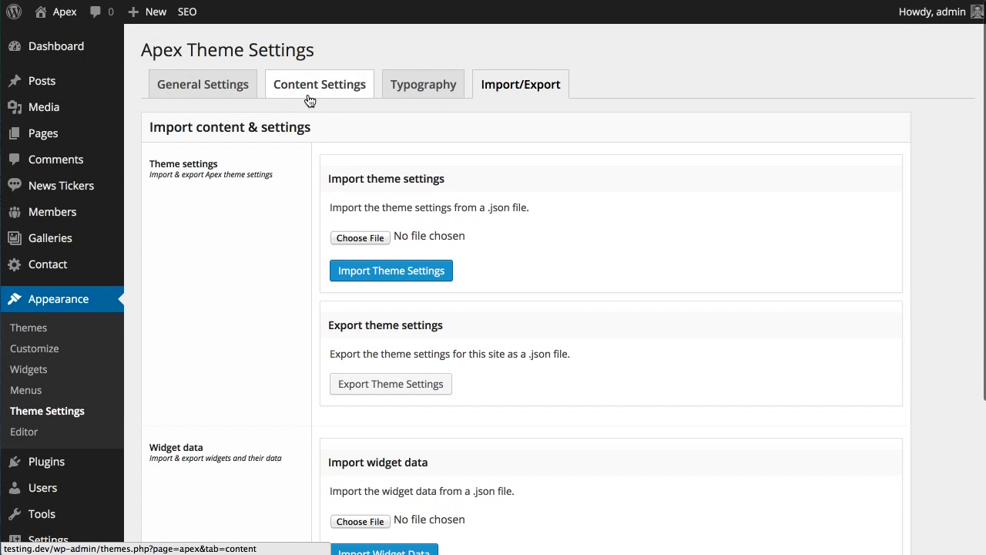
- Review the logo, favicon and archive navigation in General Settings, toggling pagination off and back on
left_click(214, 88)
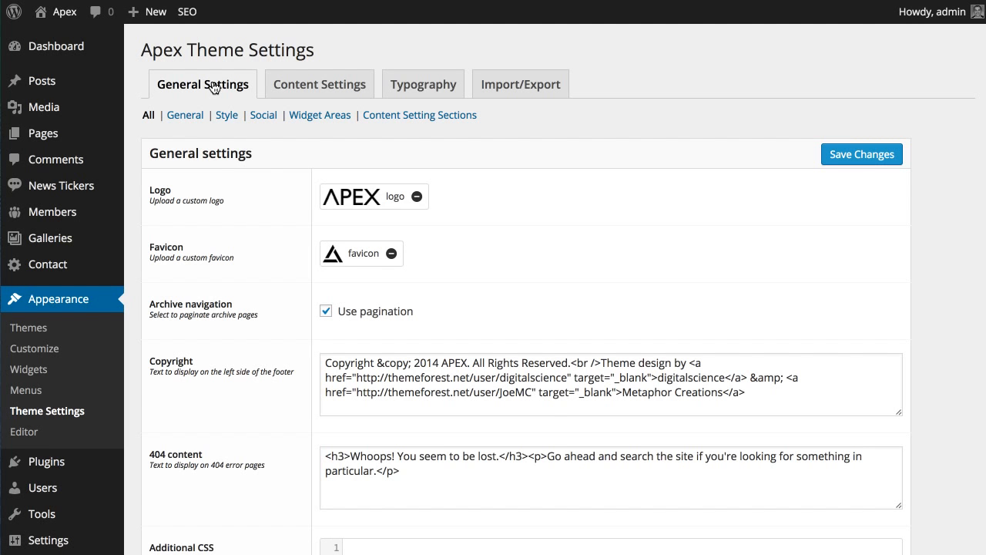
scroll(217, 202, "down", 3)
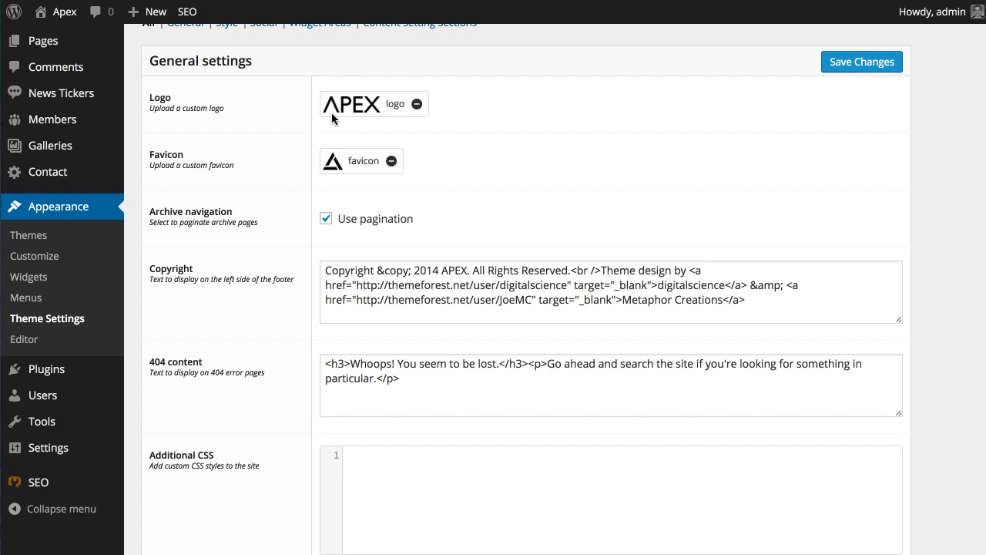
scroll(238, 190, "down", 3)
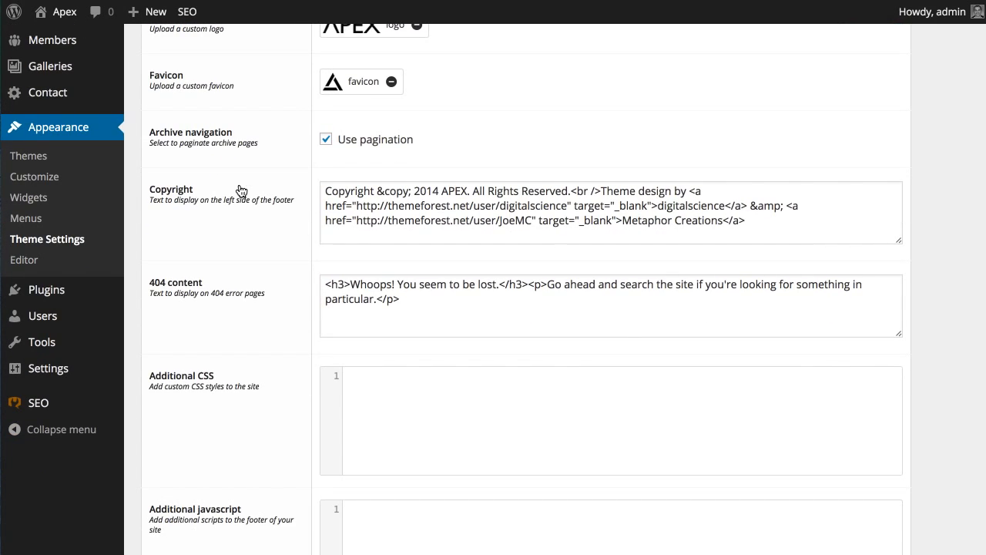
left_click(374, 143)
left_click(374, 145)
- Highlight the footer copyright text and the 404 content text to examine them
left_click(741, 234)
key("ctrl+a")
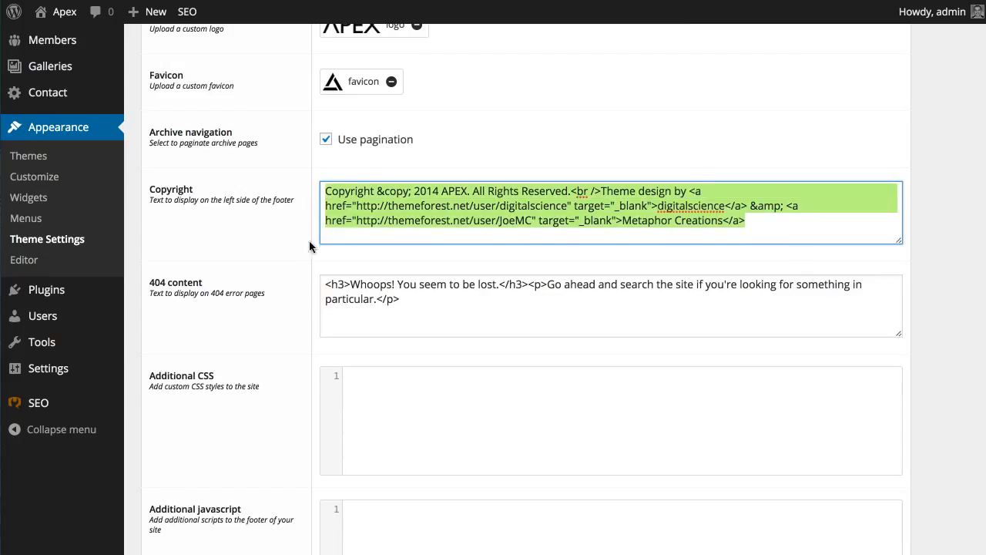
left_click(299, 269)
left_click(392, 306)
key("ctrl+a")
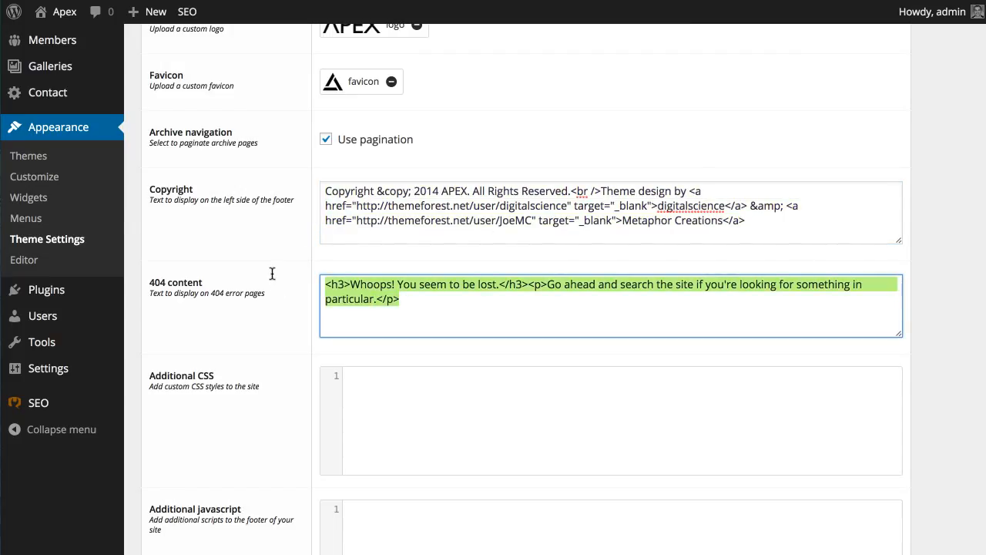
left_click(240, 327)
- Try Orange and Pink as the global theme color in the style settings and set it back to Blue
scroll(241, 326, "down", 5)
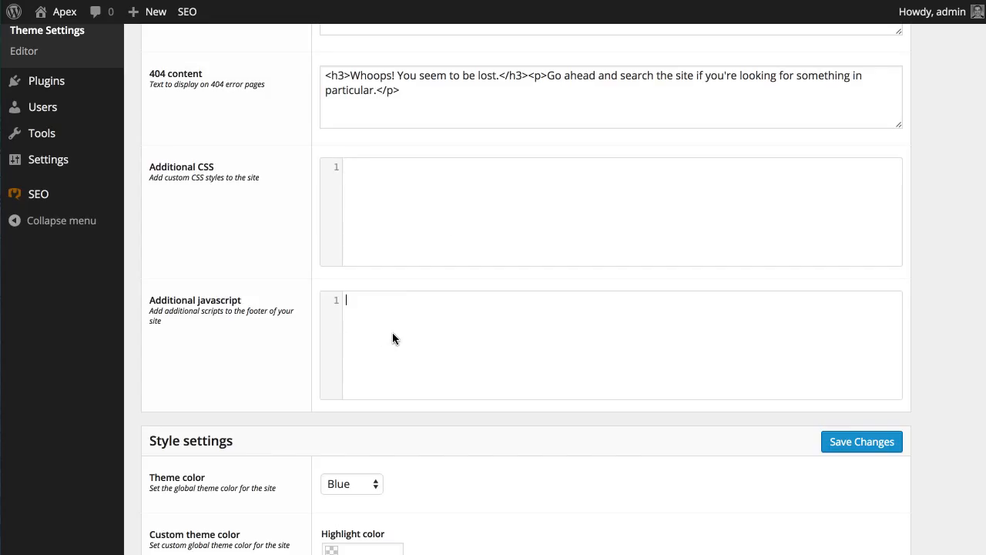
scroll(392, 339, "down", 3)
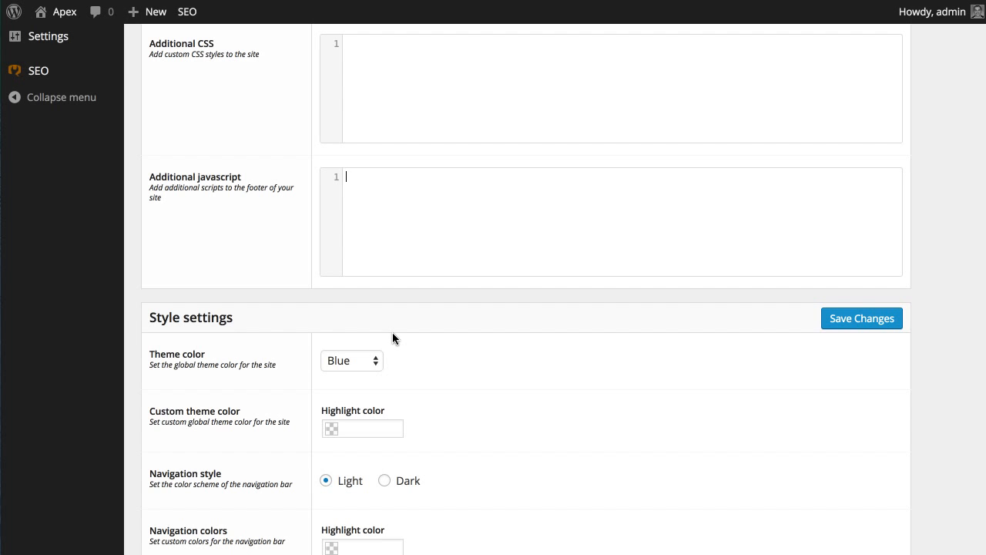
scroll(393, 337, "down", 5)
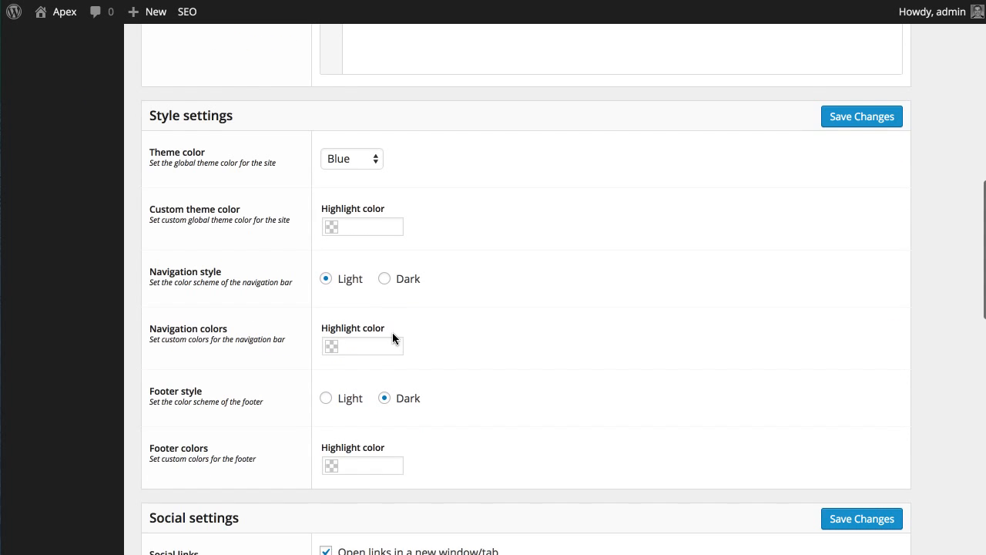
scroll(386, 285, "down", 1)
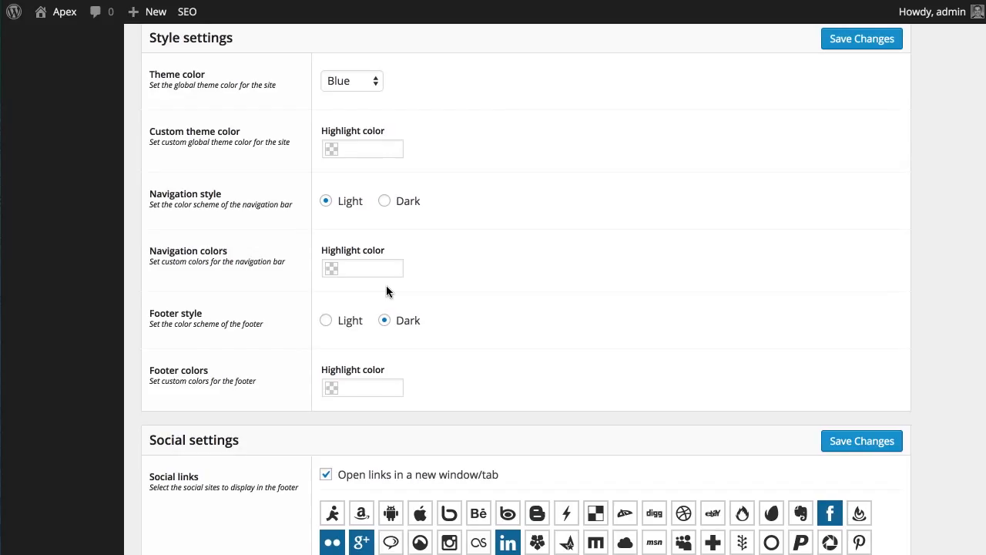
left_click(346, 87)
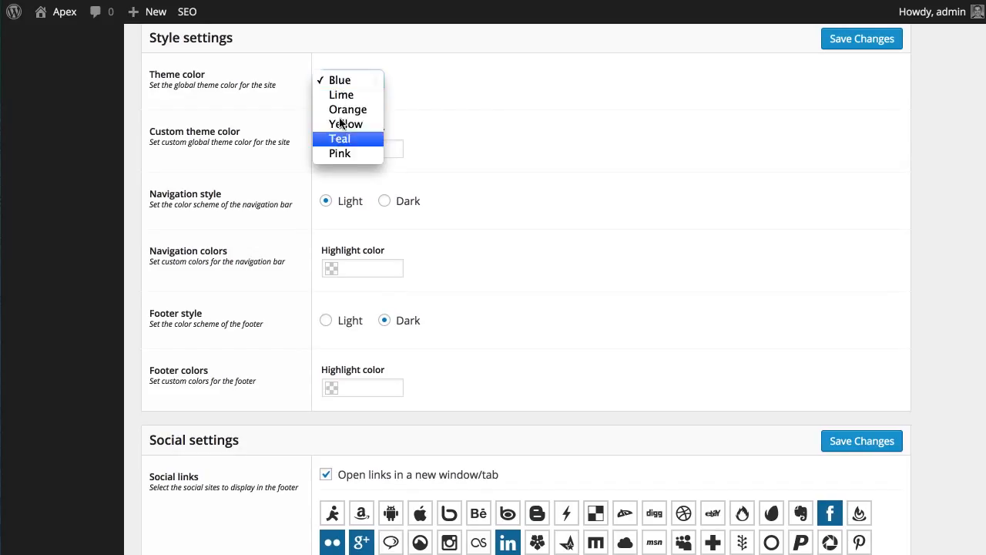
left_click(342, 110)
left_click(346, 87)
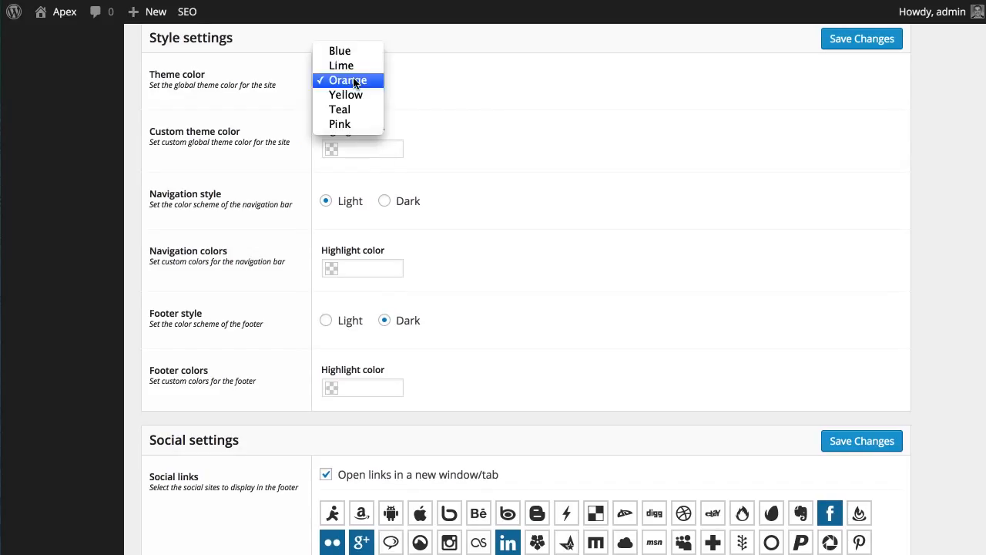
left_click(352, 78)
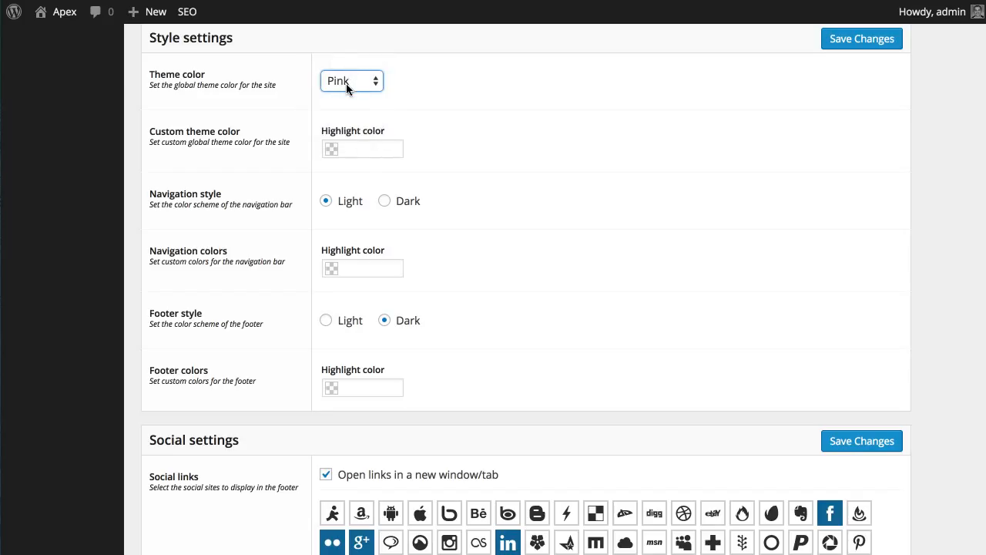
left_click(359, 86)
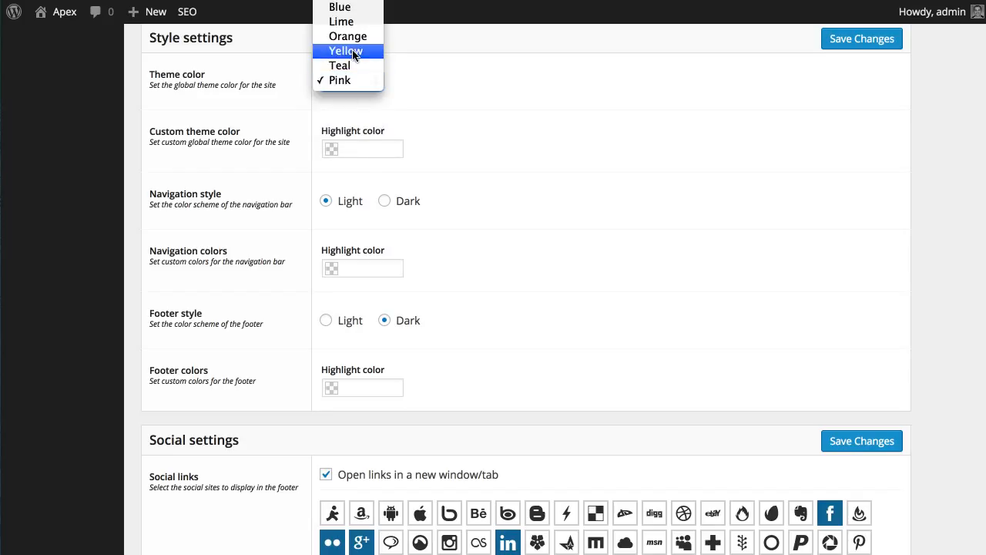
left_click(350, 41)
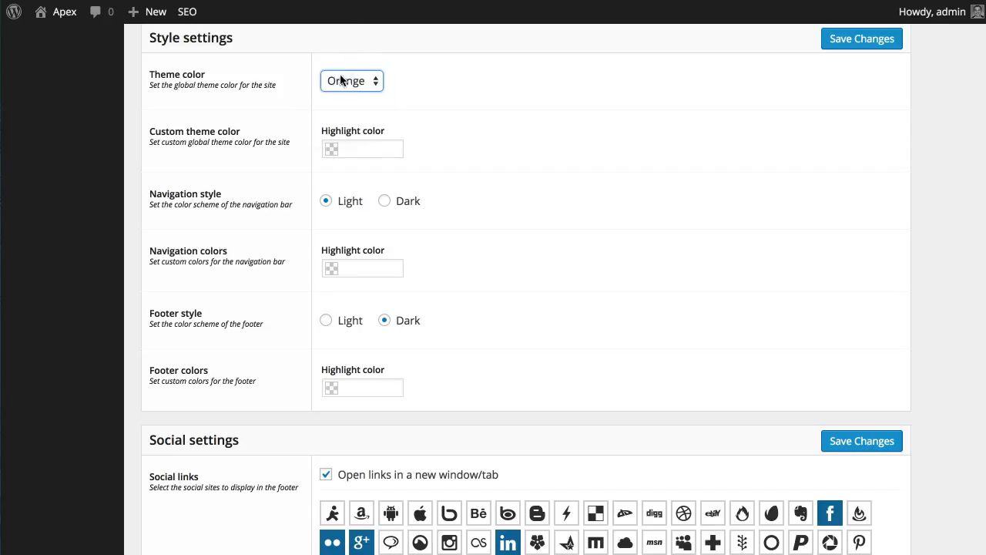
left_click(347, 80)
left_click(344, 53)
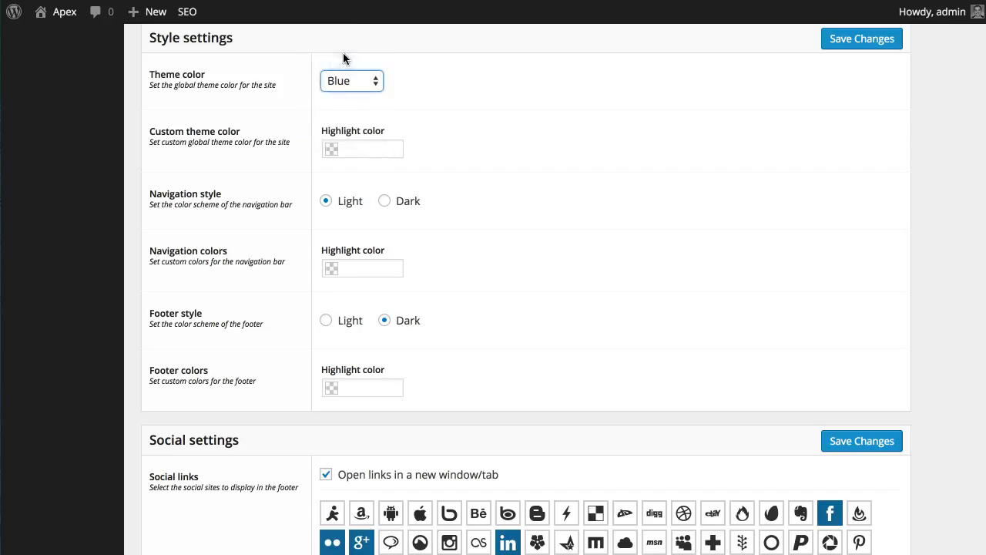
- Pick the blue #2174c2 as the highlight color for the custom theme color
left_click(354, 150)
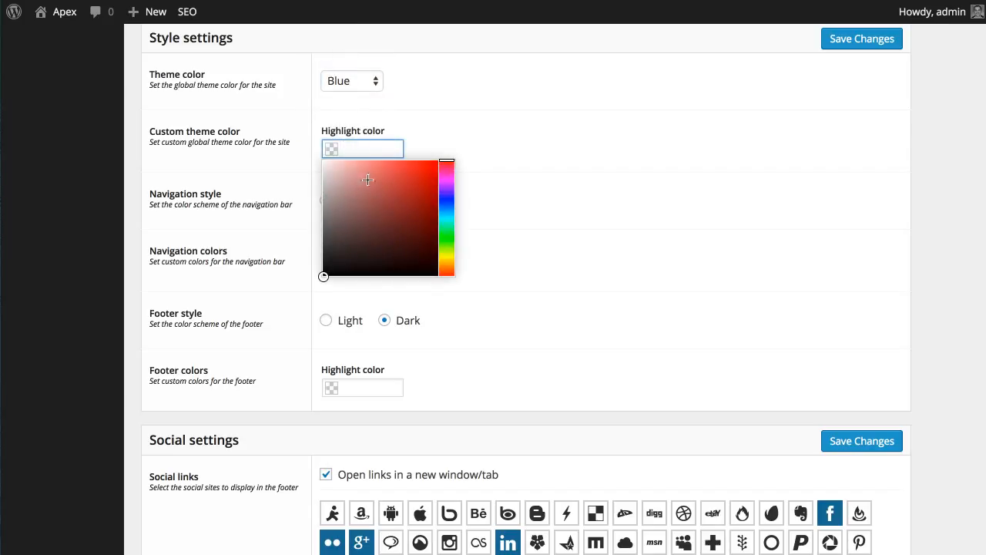
left_click(447, 208)
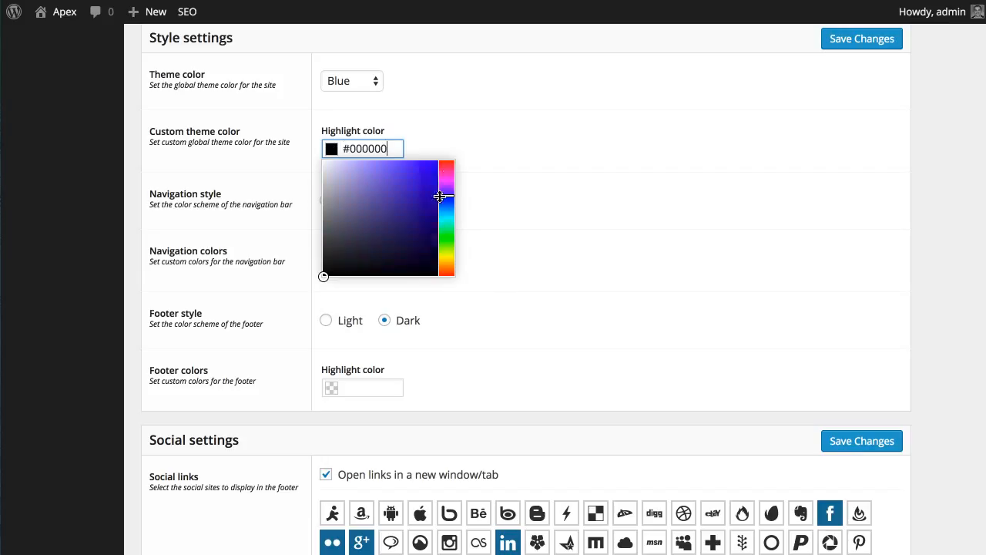
left_click(411, 210)
left_click(418, 189)
left_click(538, 162)
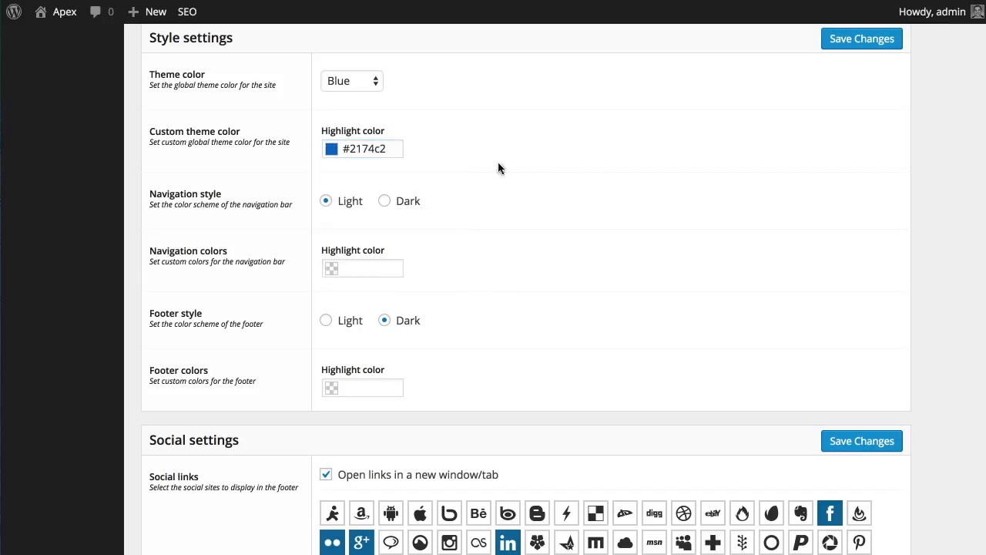
- Clear the highlight color of the custom theme color
left_click(385, 148)
key("ctrl+a")
key("BackSpace")
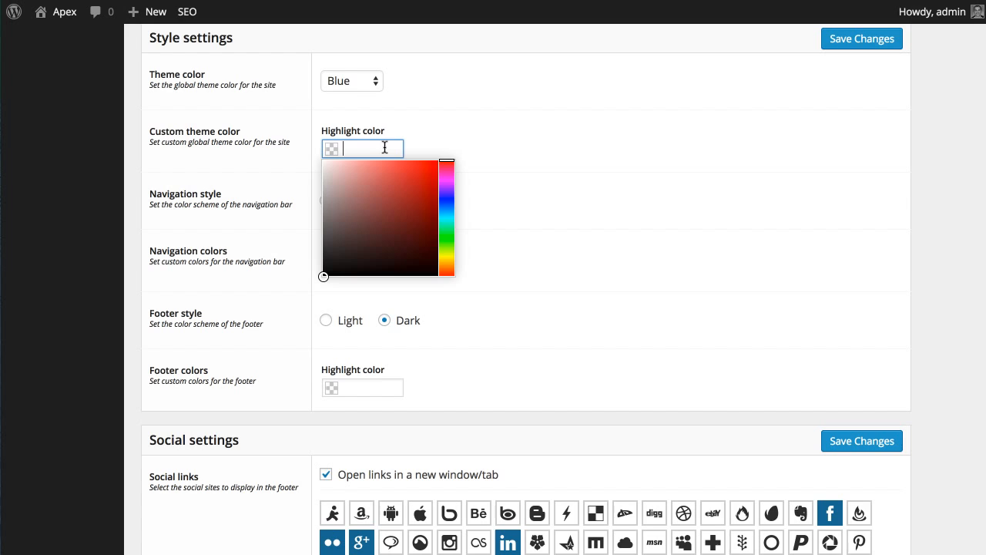
- Try the Dark navigation style and set it back to Light
left_click(242, 243)
scroll(242, 241, "down", 1)
scroll(242, 247, "up", 1)
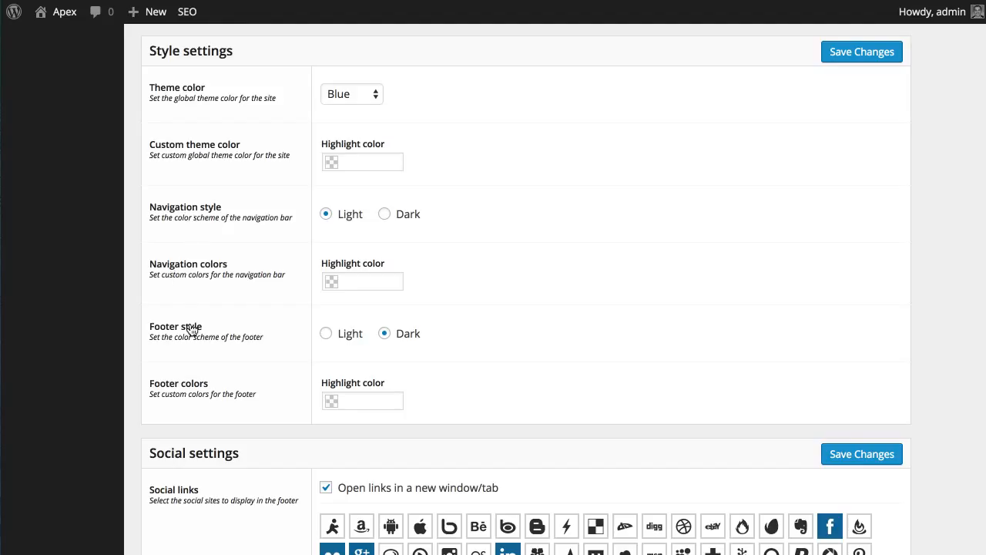
scroll(189, 325, "down", 1)
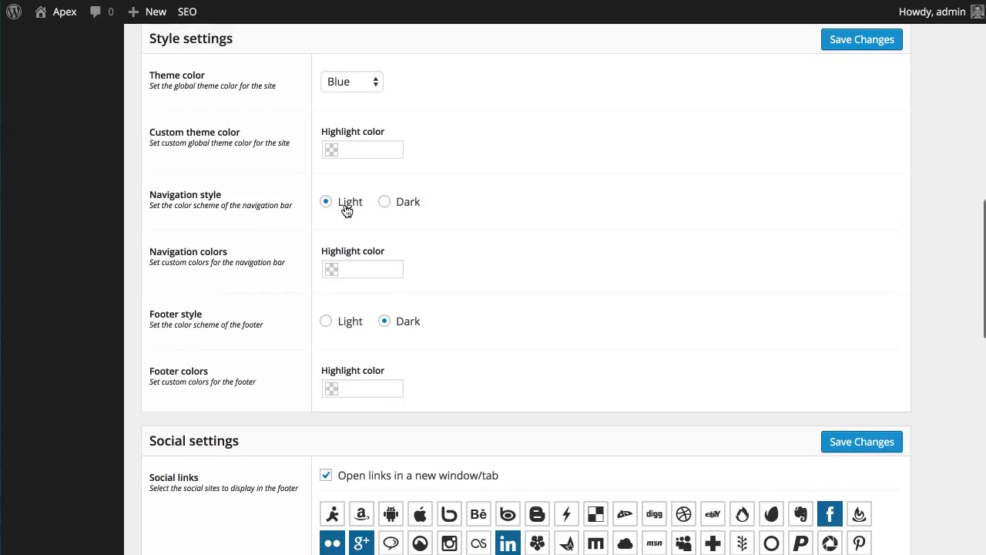
left_click(385, 203)
left_click(344, 208)
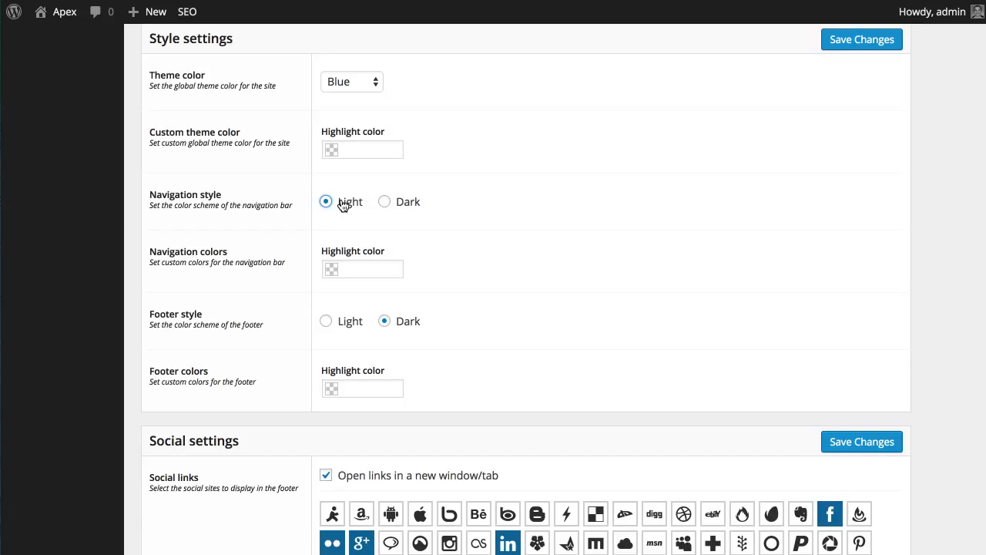
- View the highlight color pickers for the navigation colors and footer colors without choosing a color
left_click(347, 268)
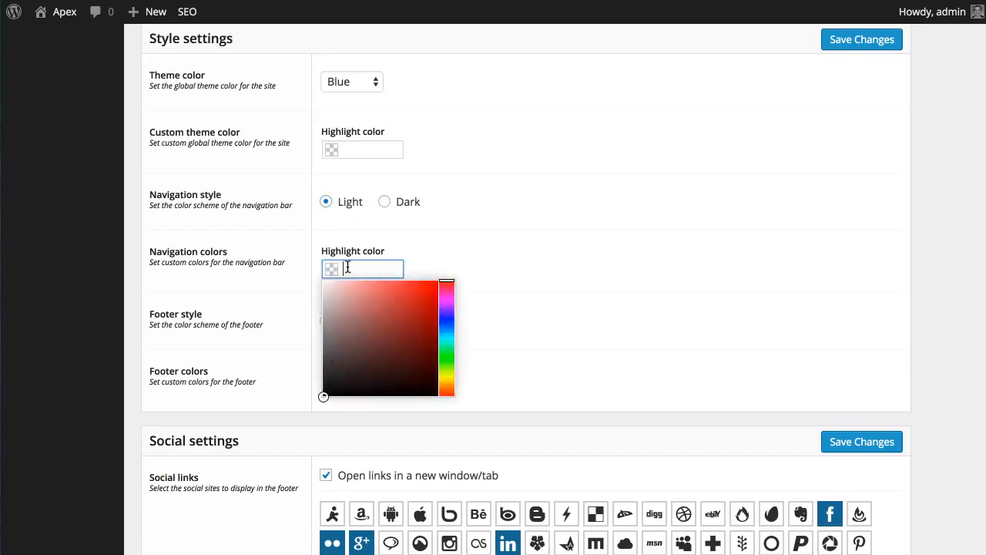
left_click(204, 256)
left_click(362, 388)
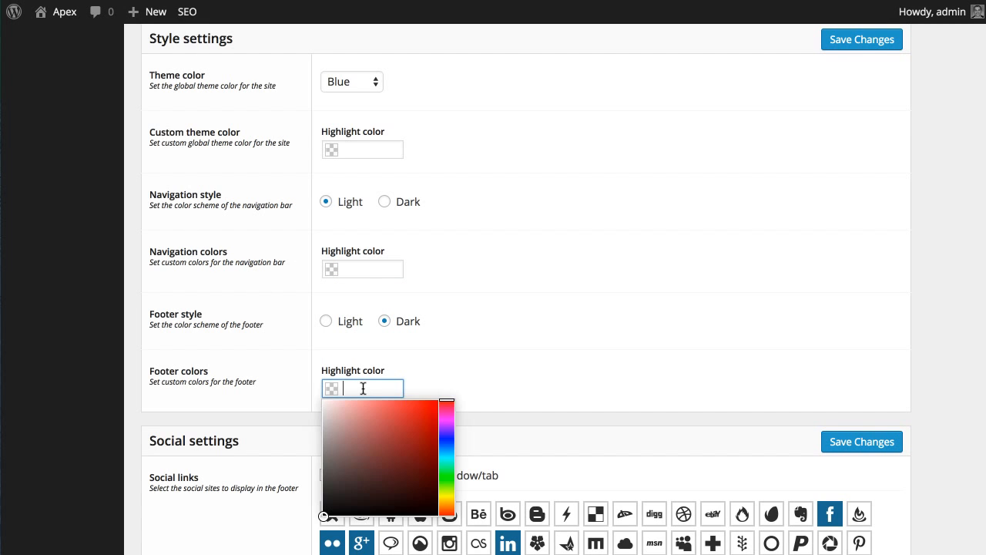
left_click(518, 372)
- Try adding Grooveshark and Instagram to the social links in the social settings and remove both again
scroll(519, 369, "down", 5)
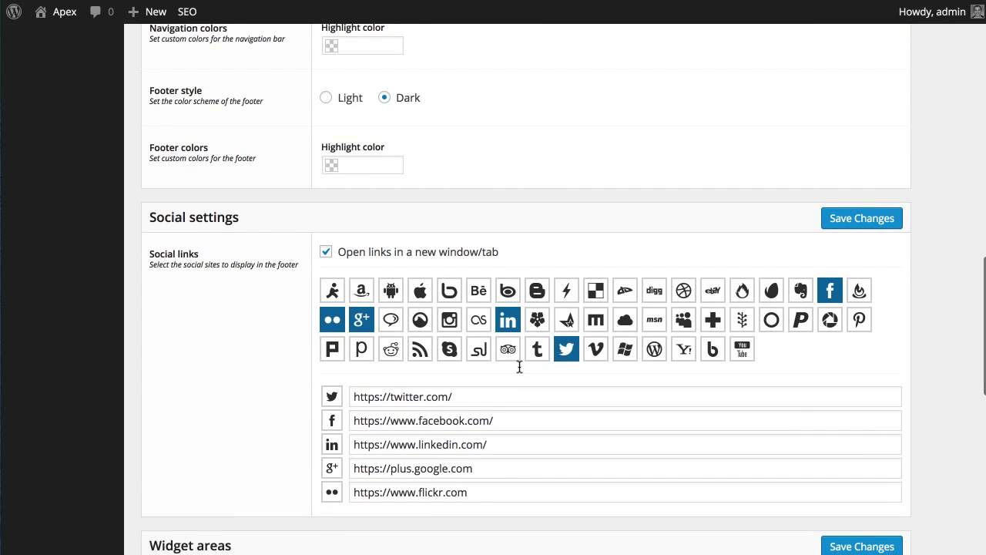
scroll(519, 367, "down", 2)
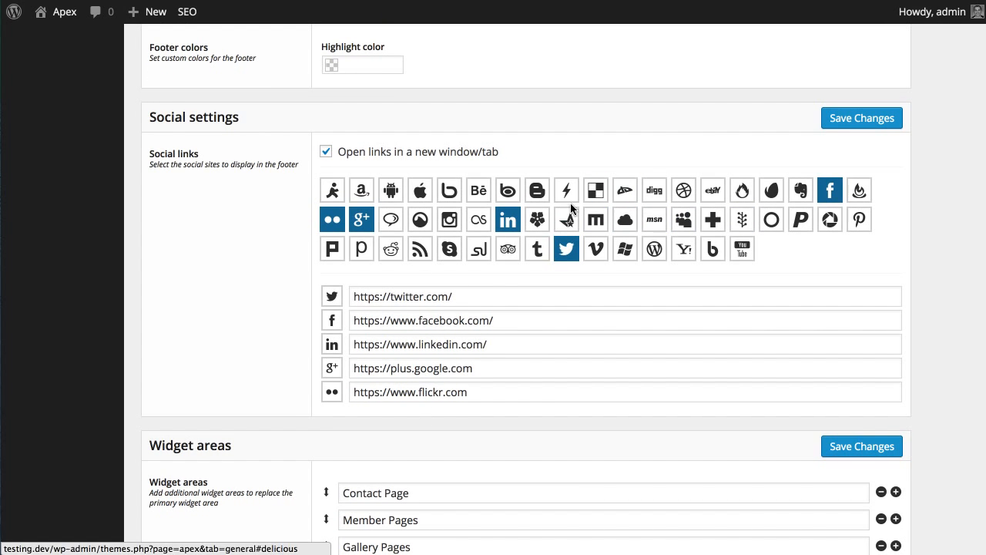
left_click(420, 220)
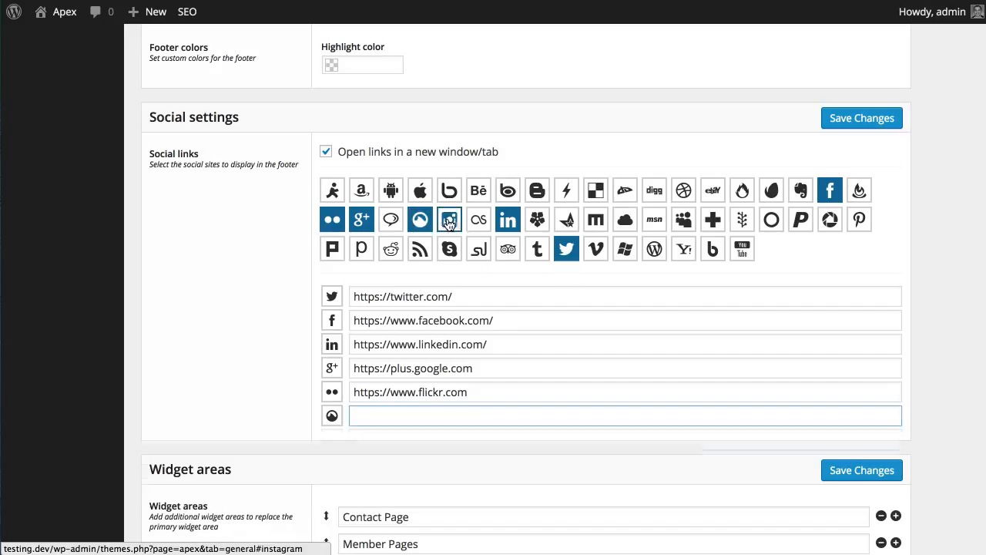
left_click(449, 221)
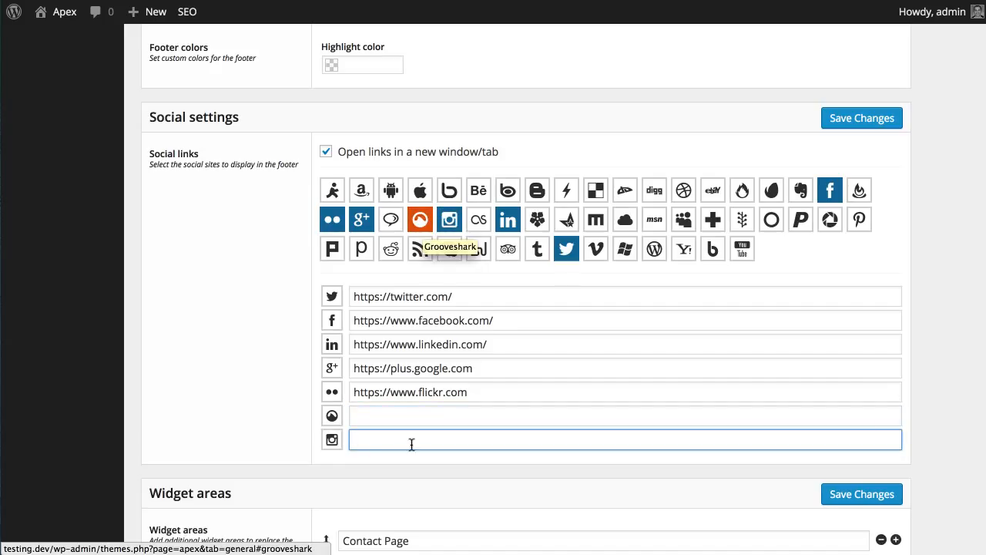
left_click(420, 220)
left_click(449, 221)
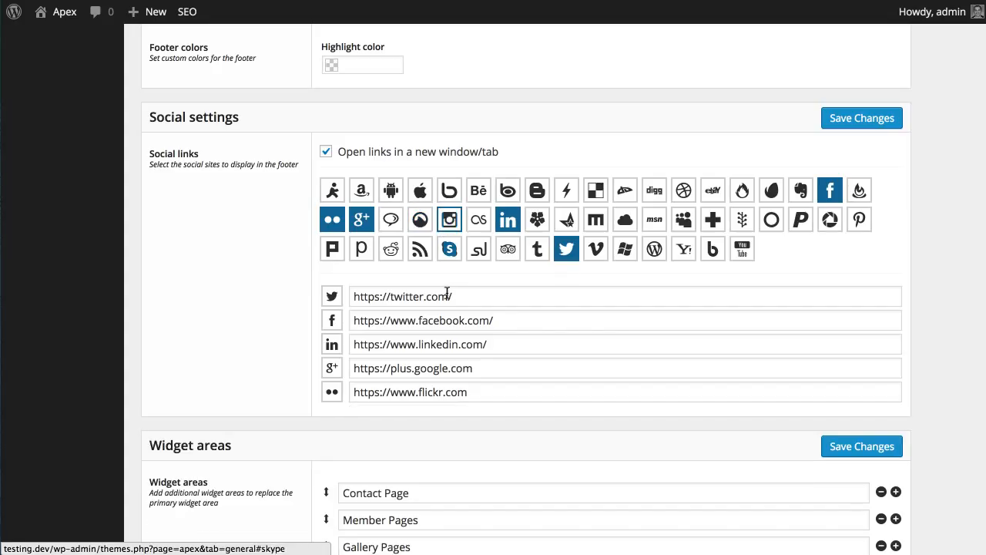
mouse_move(332, 392)
left_mouse_down()
mouse_move(330, 304)
mouse_move(330, 392)
left_mouse_up()
- Examine the additional widget areas, highlighting the Gallery Pages entry
scroll(203, 326, "down", 5)
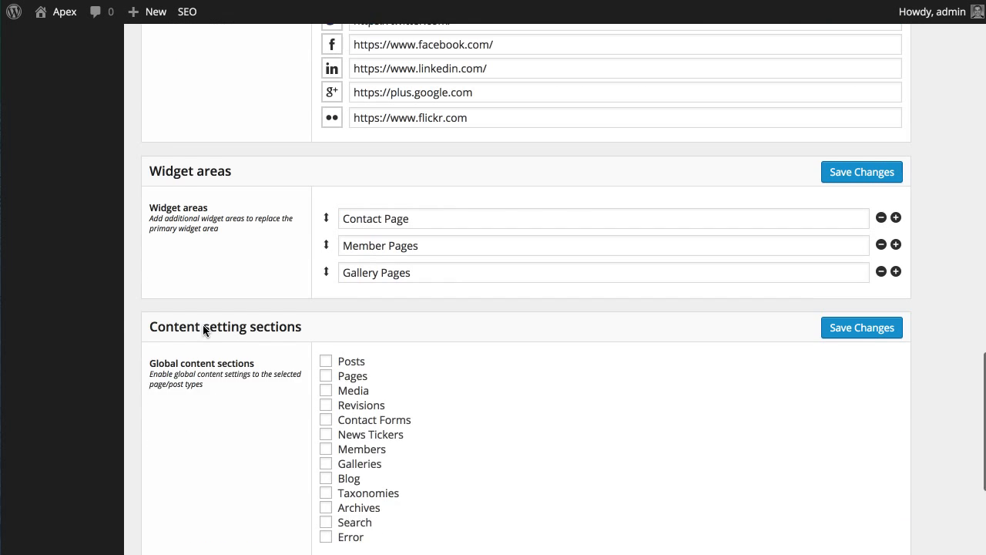
scroll(203, 327, "down", 1)
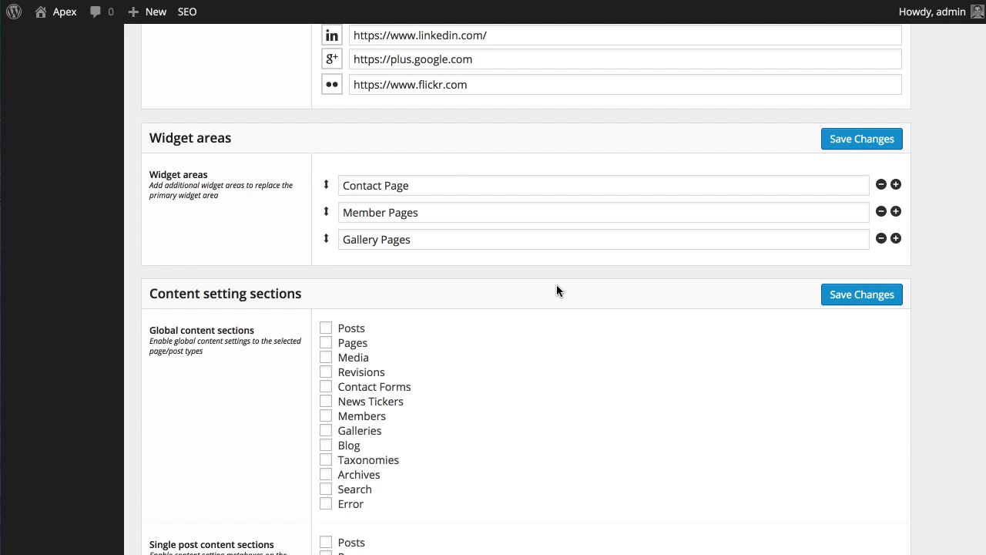
left_click_drag(451, 185, 306, 238)
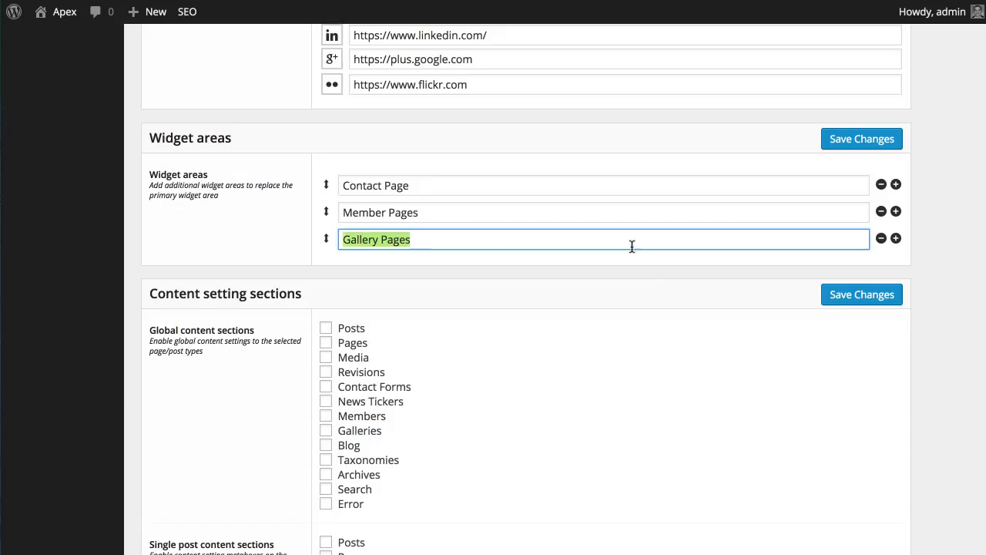
left_click(651, 291)
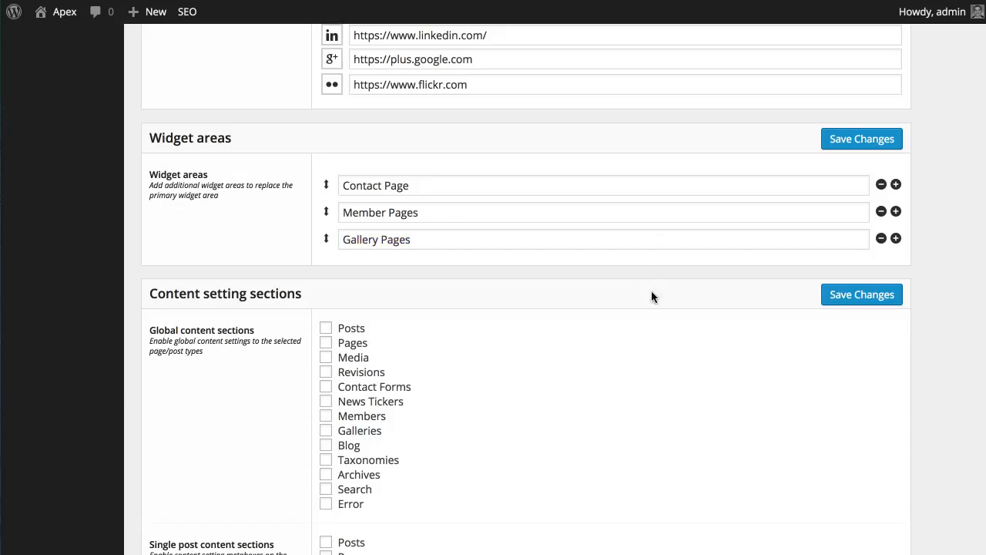
- Try adding two blank widget areas below Gallery Pages and remove them again
left_click(896, 241)
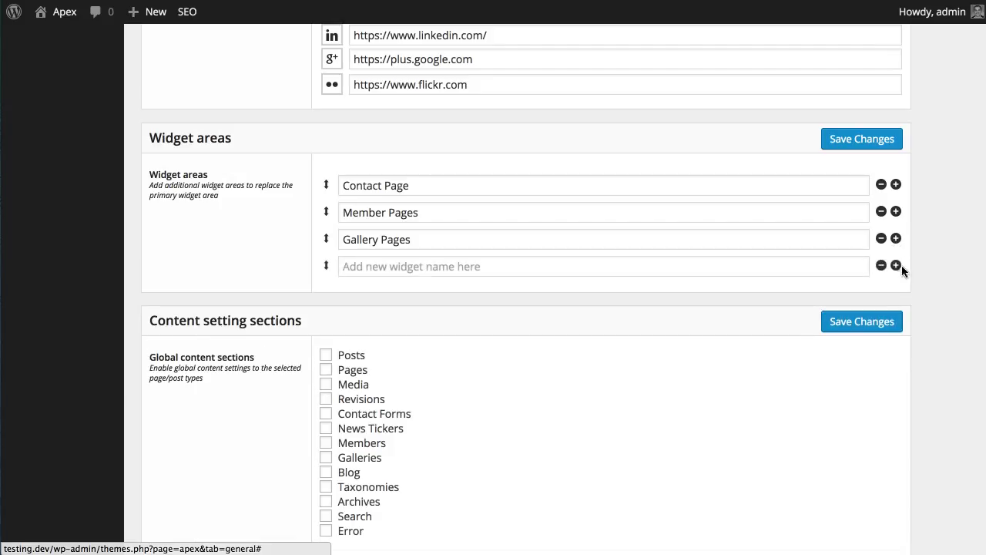
left_click(899, 266)
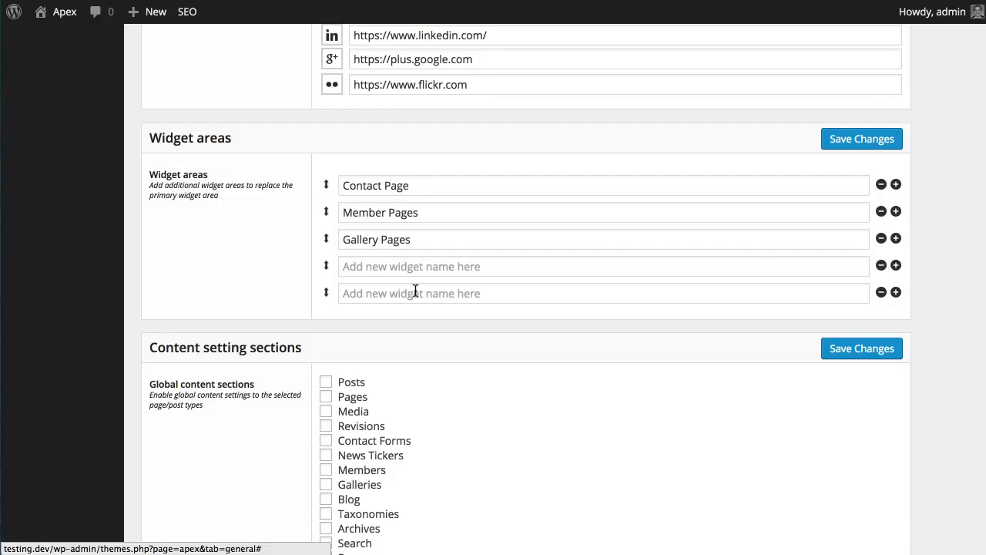
left_click(453, 266)
left_click(880, 293)
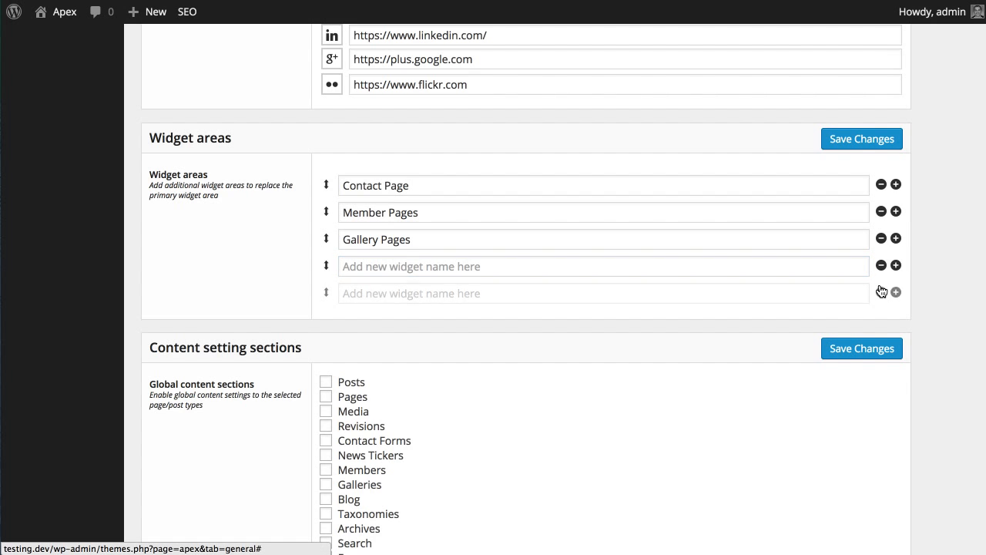
left_click(881, 265)
- Examine the Default content settings and the global content sections option in the general settings
scroll(564, 349, "down", 5)
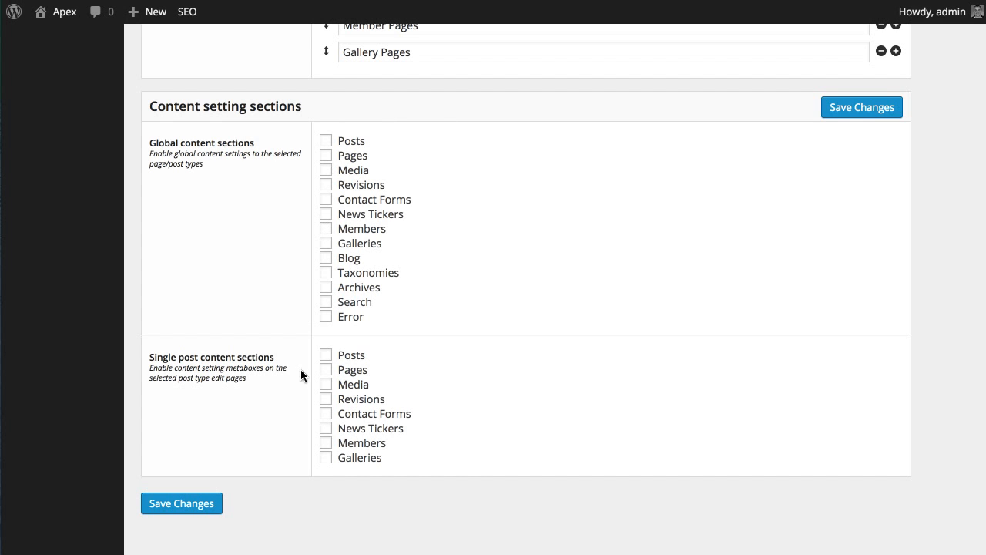
scroll(283, 304, "up", 20)
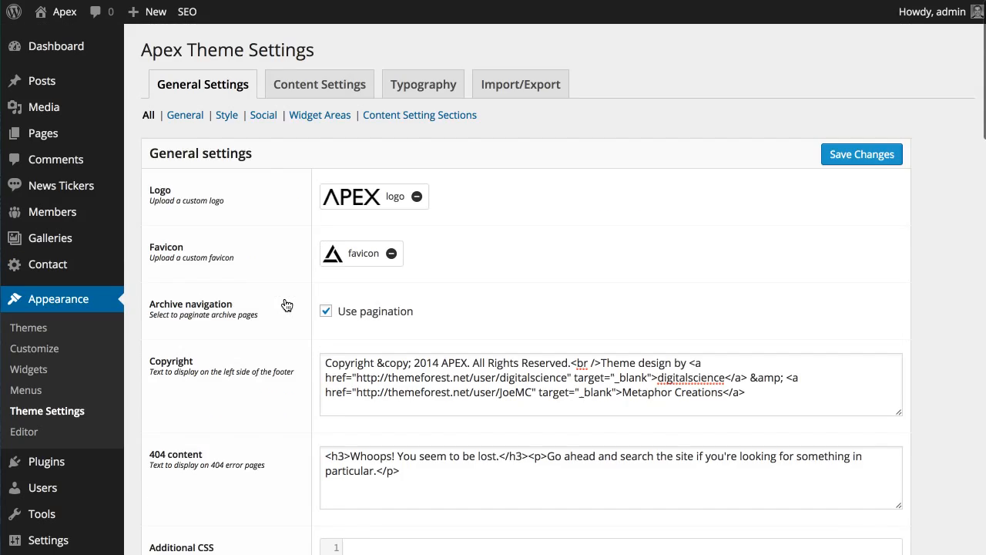
left_click(307, 86)
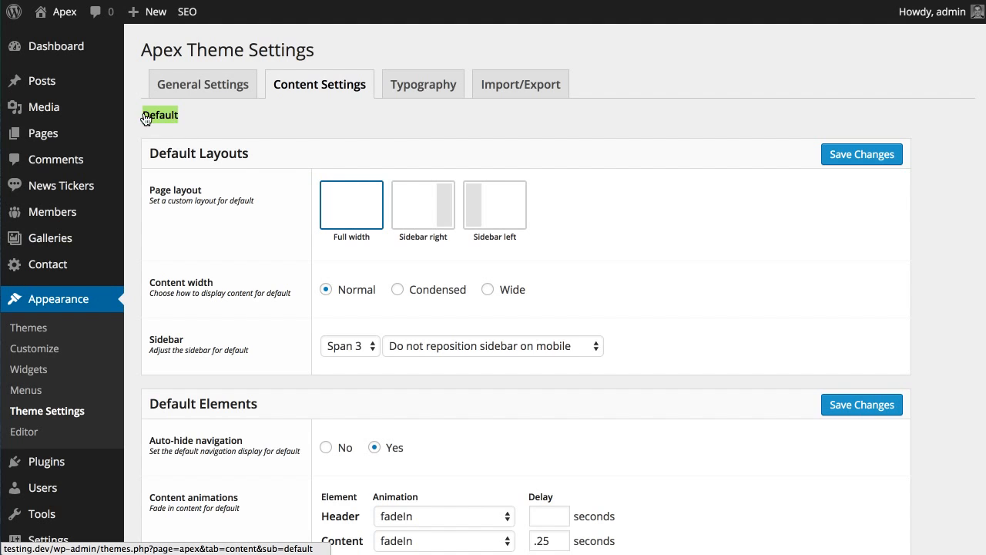
left_click(195, 90)
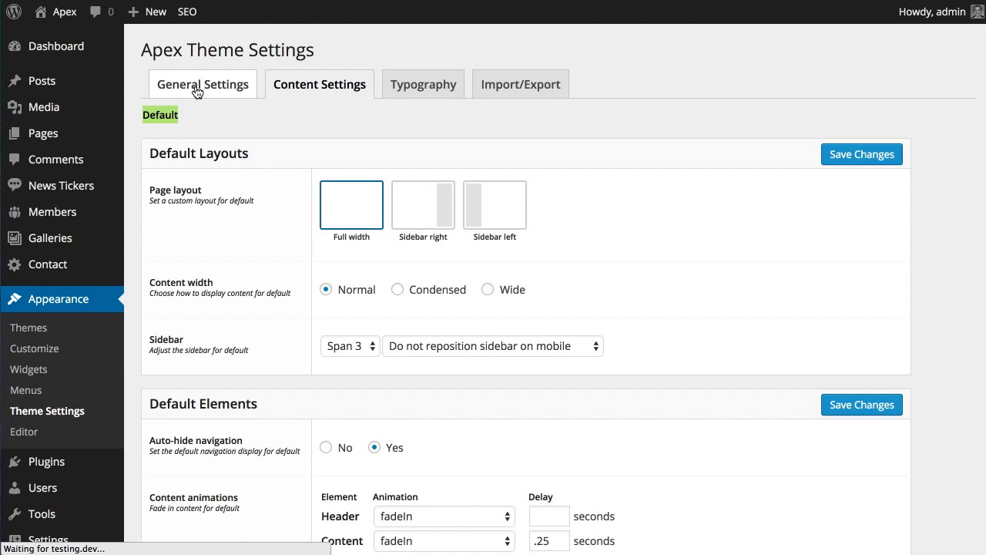
scroll(205, 143, "down", 15)
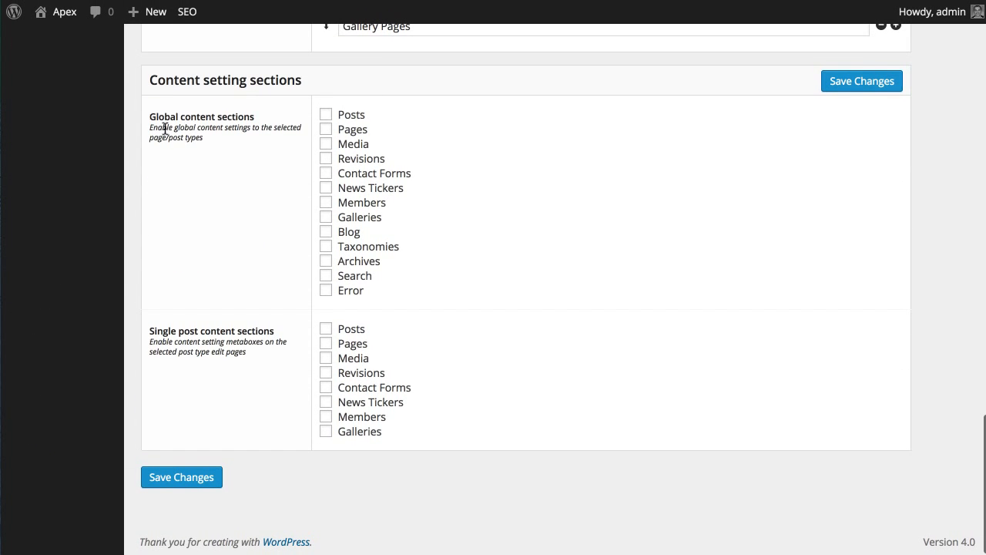
left_click_drag(148, 118, 259, 119)
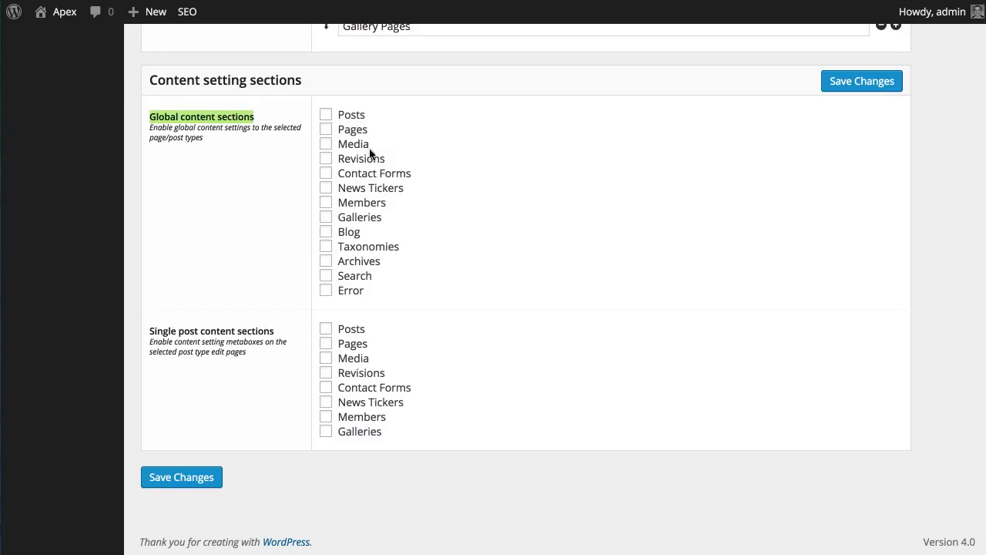
- Enable the global content sections for Posts, Pages, Galleries, Taxonomies, Archives, Search and Error
left_click(349, 119)
left_click(348, 132)
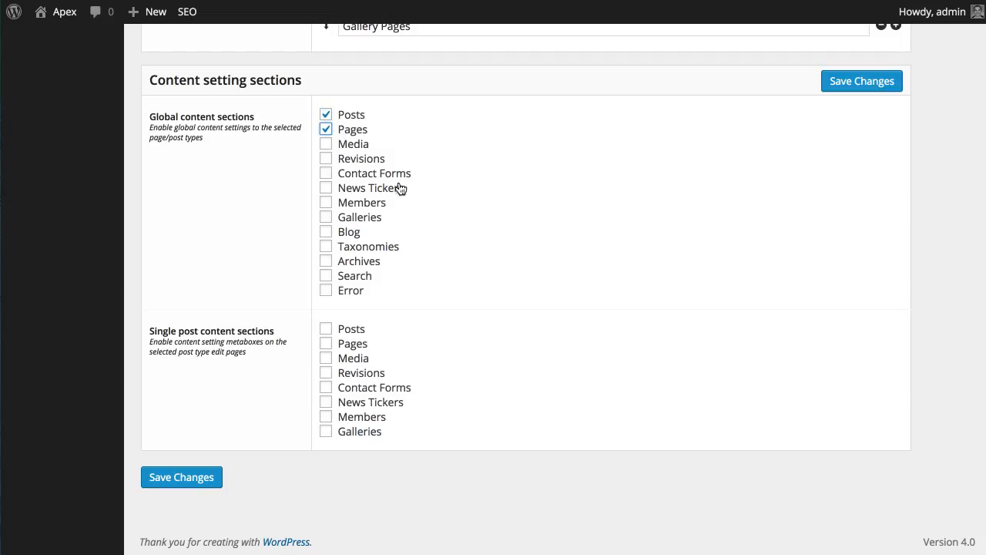
left_click(352, 222)
left_click(378, 251)
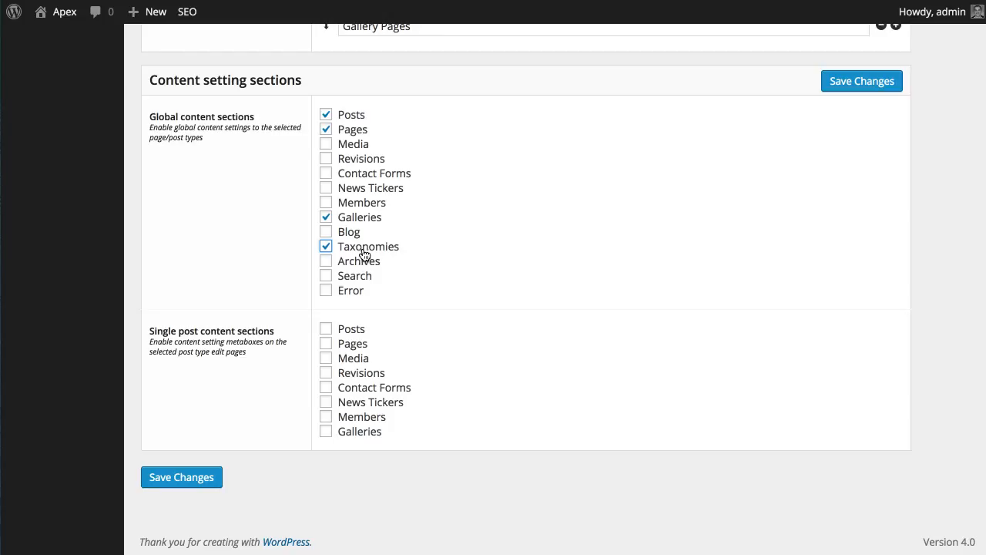
left_click(361, 265)
left_click(348, 278)
left_click(345, 292)
- Disable the global content sections for Error, Search, Archives, Taxonomies, Galleries, Pages and Posts
left_click(327, 290)
left_click(327, 276)
left_click(326, 263)
left_click(326, 249)
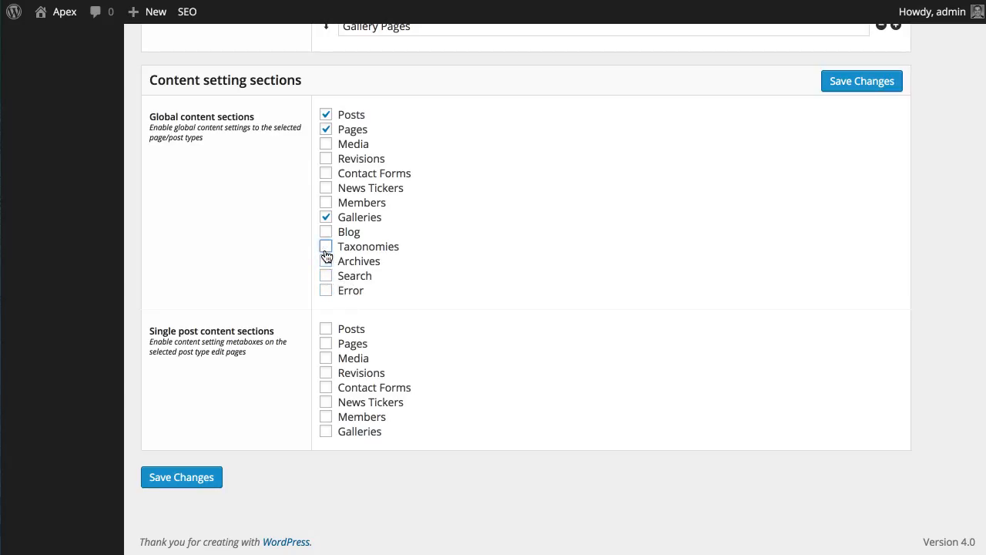
left_click(326, 215)
left_click(326, 129)
left_click(326, 115)
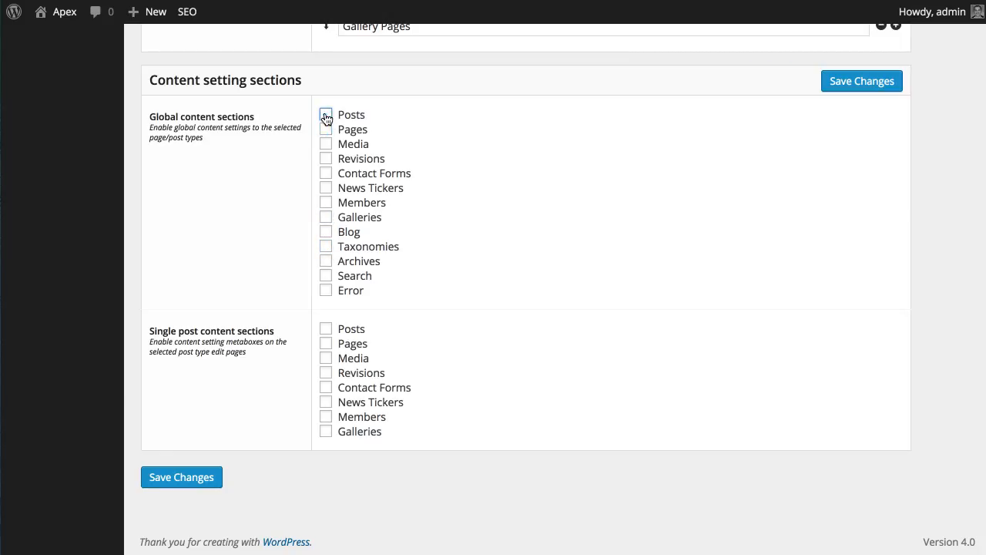
- Try enabling the single post content sections for Posts and Pages and disable both again
left_click(326, 329)
left_click(326, 345)
left_click(326, 344)
left_click(326, 330)
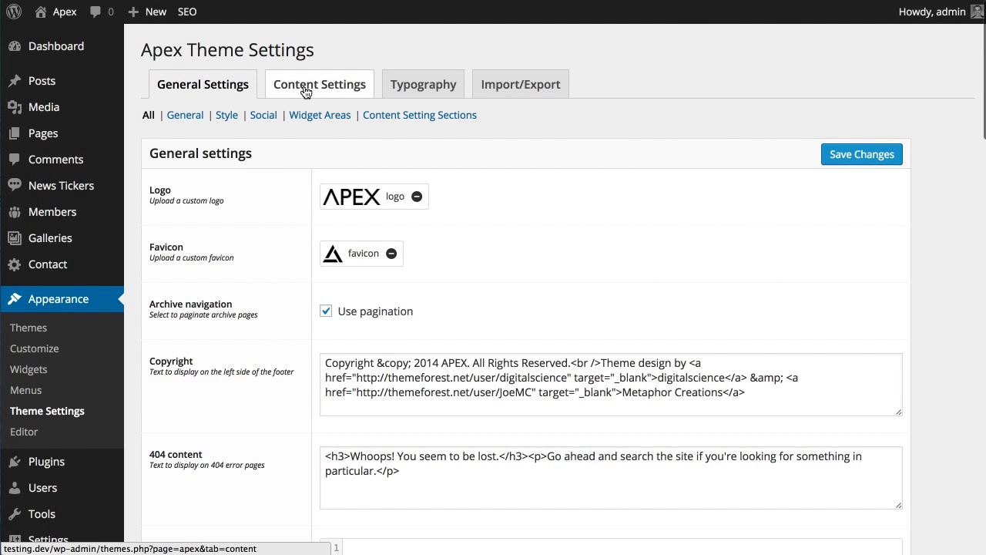
- Open the content settings and examine the default layout, element and content style options, highlighting the Default Layouts heading
left_click(306, 91)
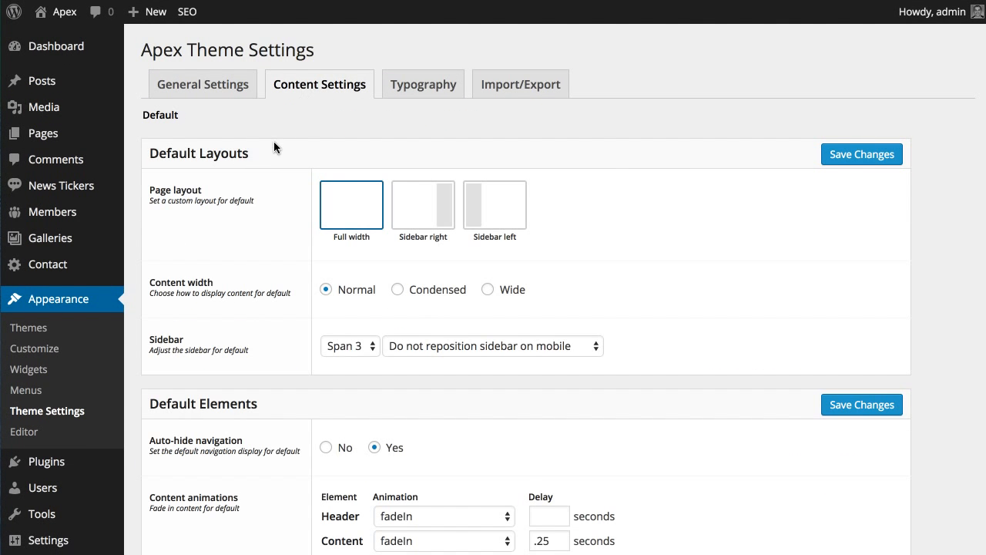
scroll(274, 140, "down", 2)
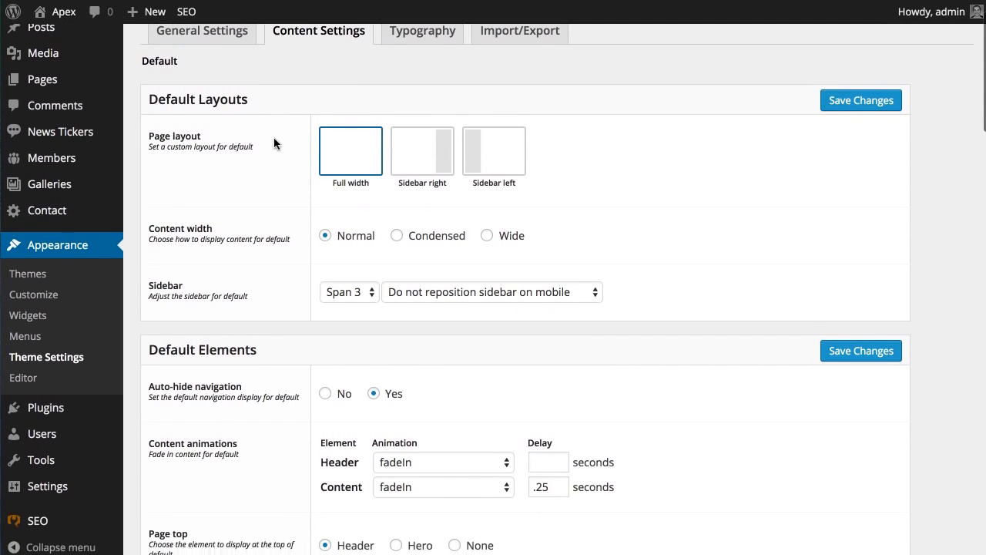
scroll(274, 115, "down", 15)
scroll(272, 111, "up", 5)
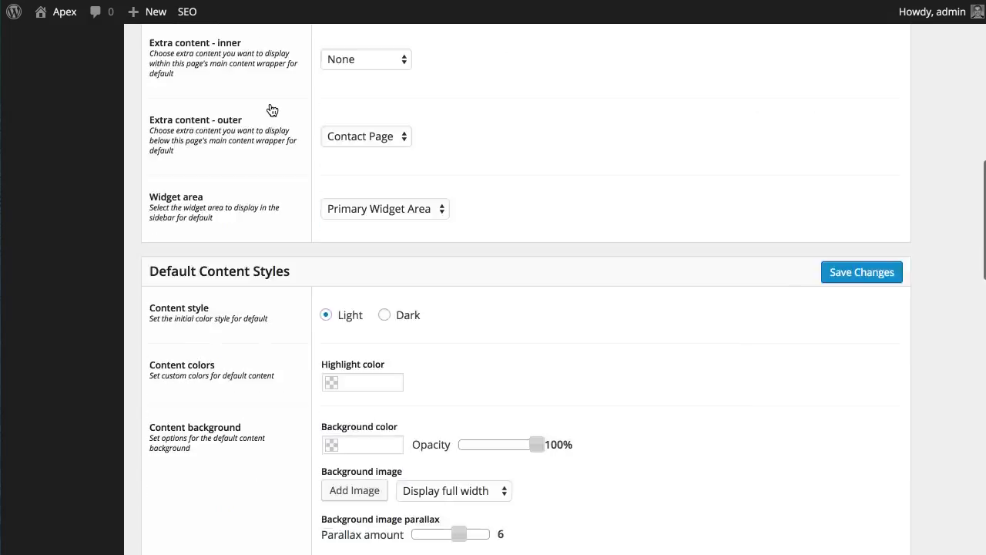
scroll(272, 111, "up", 12)
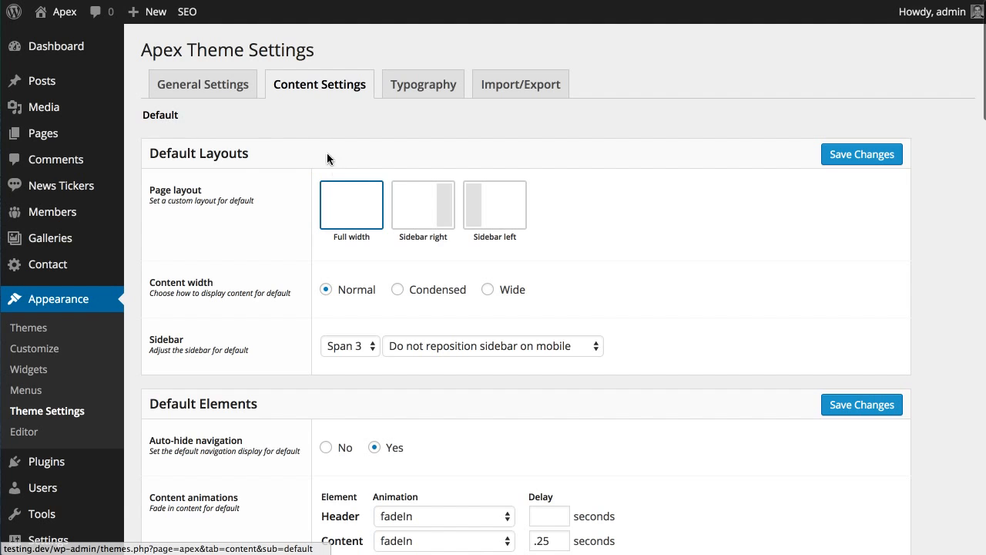
scroll(387, 190, "down", 1)
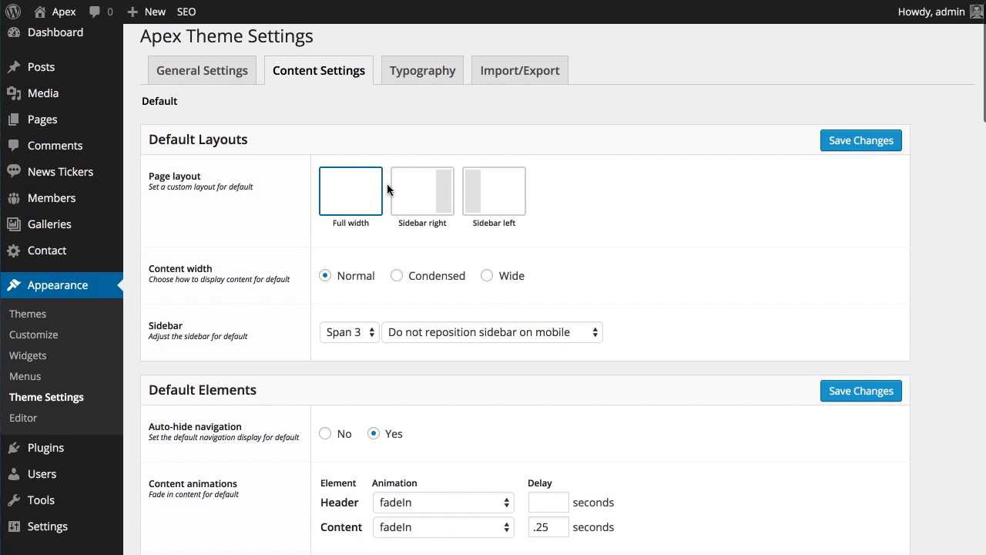
scroll(388, 189, "down", 4)
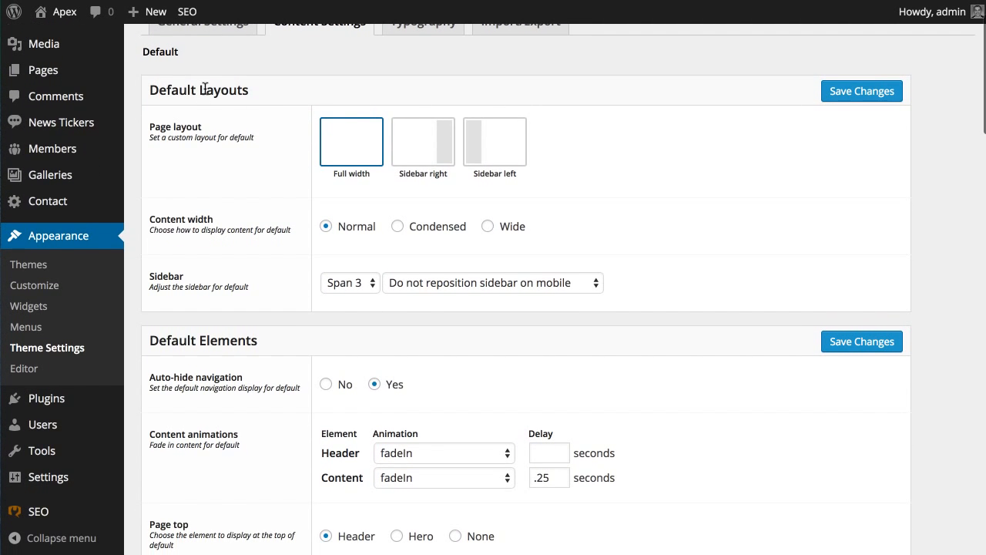
left_click_drag(205, 90, 238, 90)
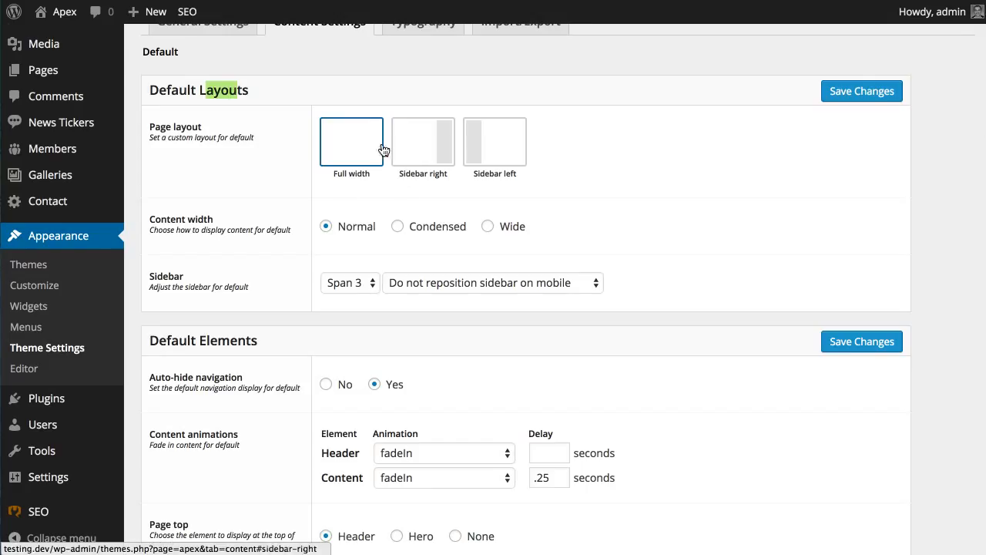
- Inspect the default sidebar's span width choices and its mobile repositioning choices, keeping Span 3 and Do not reposition sidebar on mobile
scroll(492, 166, "down", 5)
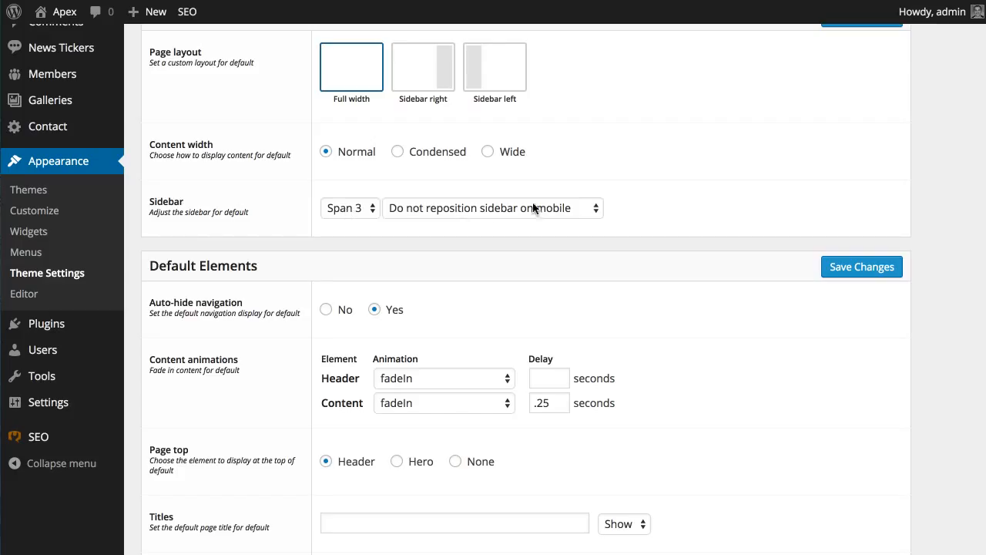
left_click(368, 218)
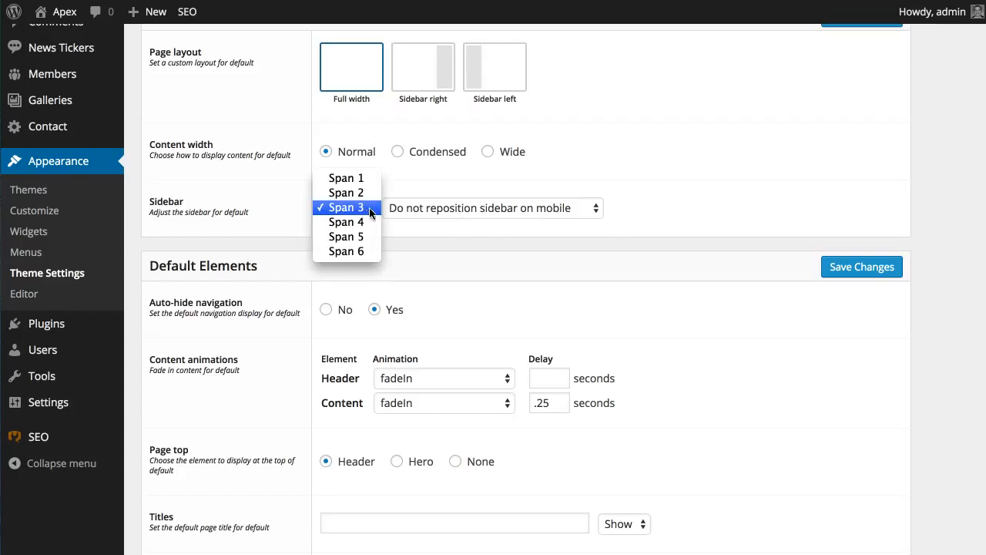
left_click(359, 207)
left_click(430, 210)
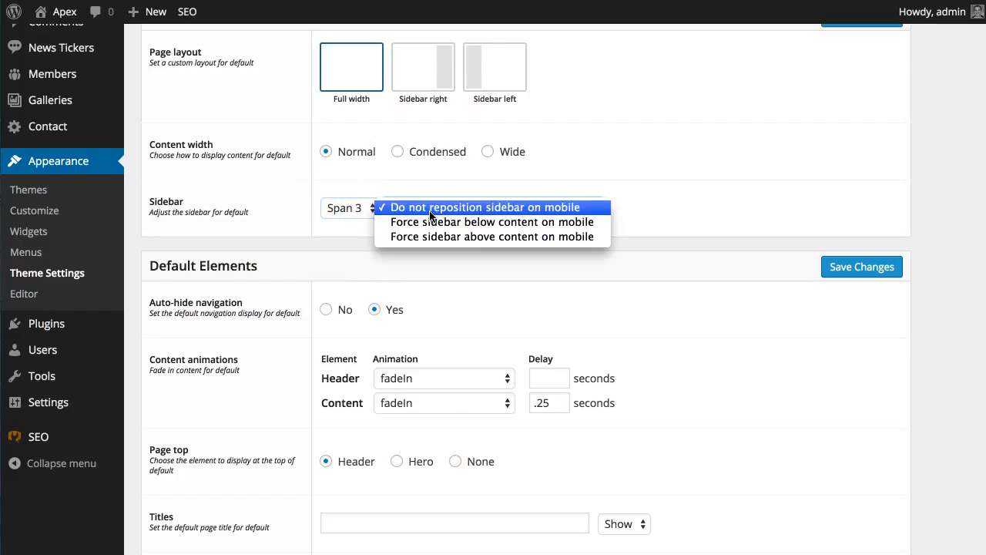
left_click(692, 203)
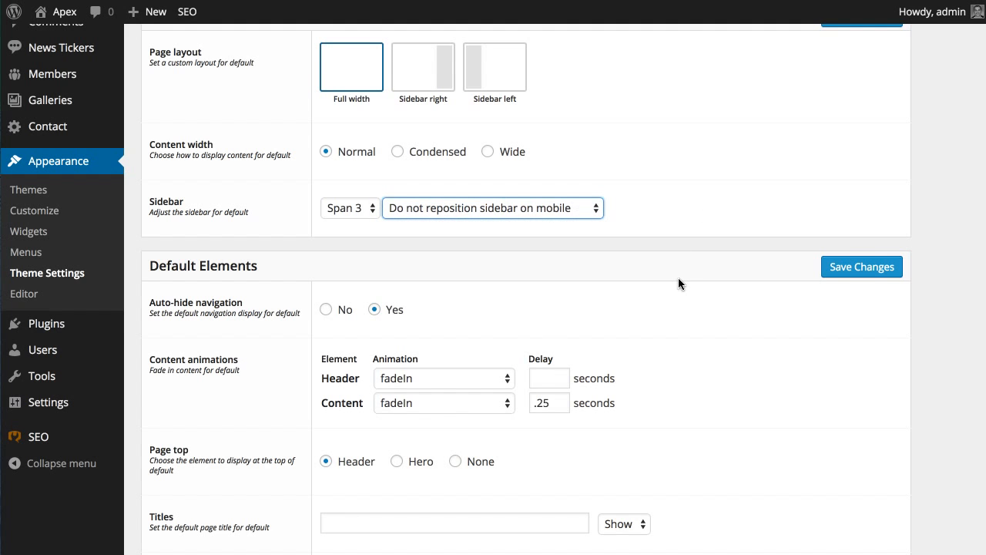
- Examine the default auto-hide navigation and content animation settings, including the list of animations available for the Content element
scroll(678, 283, "down", 5)
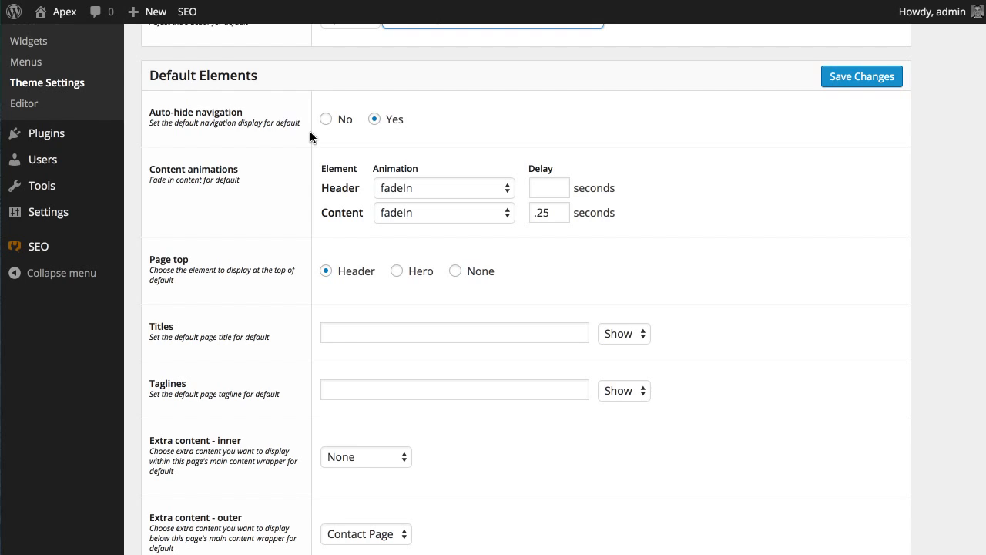
scroll(311, 136, "down", 1)
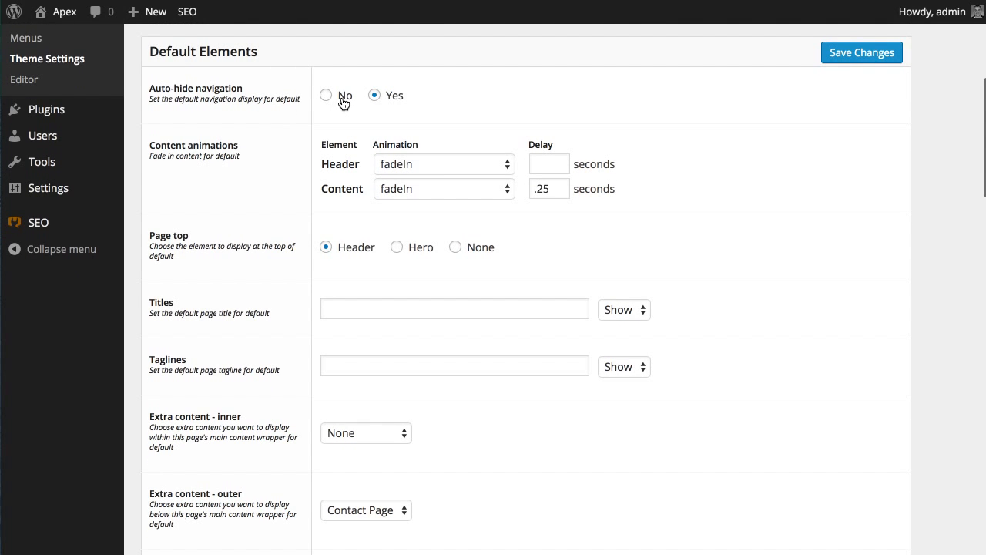
scroll(318, 185, "down", 2)
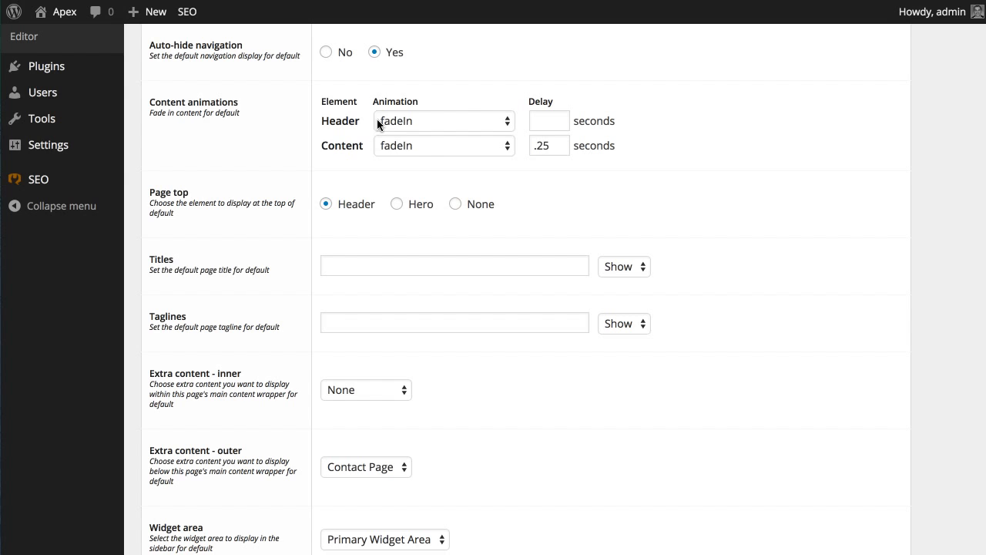
left_click(432, 147)
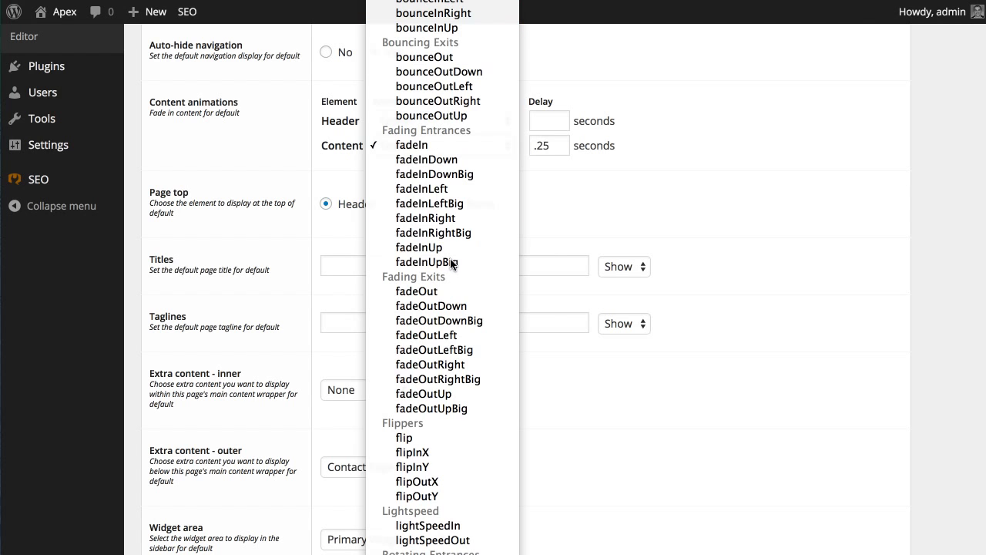
left_click(685, 196)
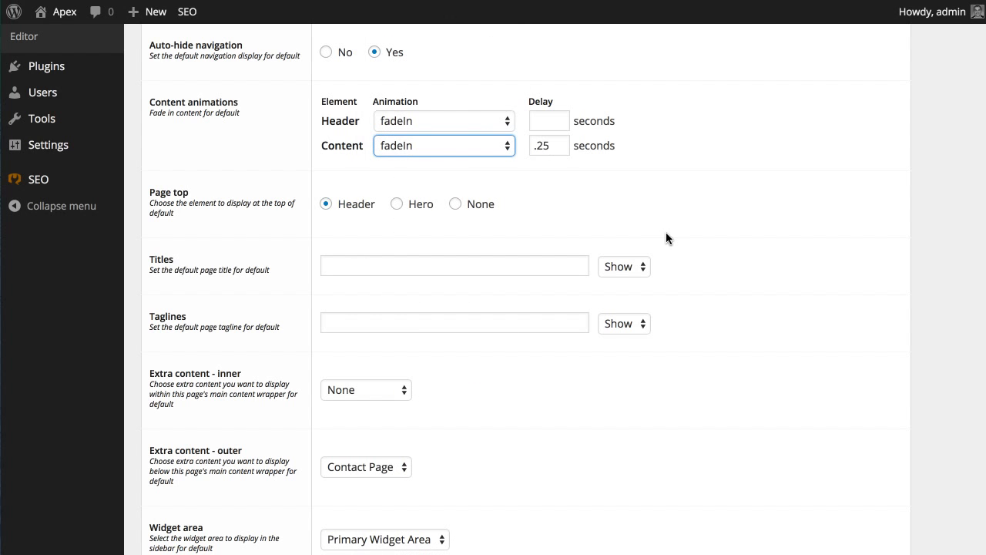
scroll(667, 233, "up", 7)
scroll(666, 233, "down", 7)
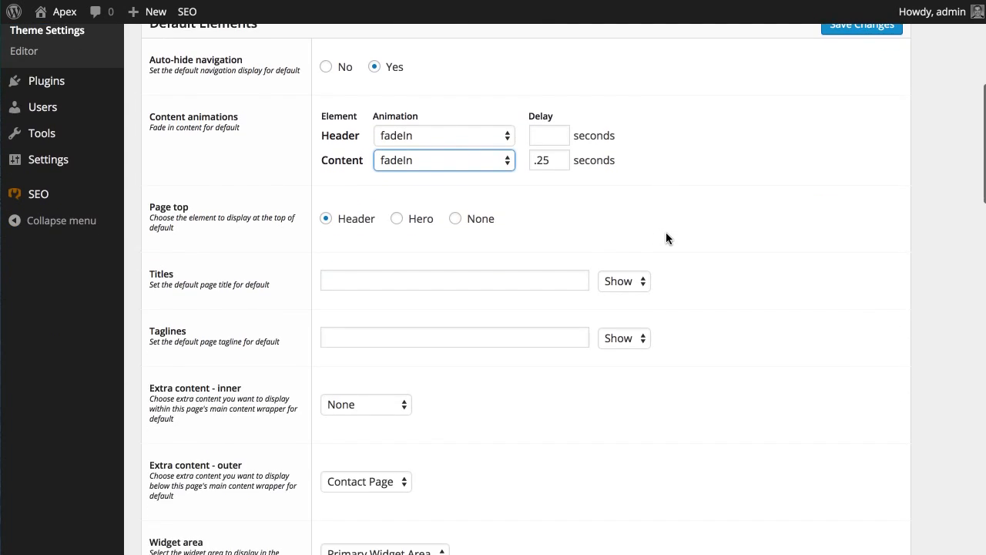
scroll(666, 233, "down", 2)
scroll(666, 233, "up", 2)
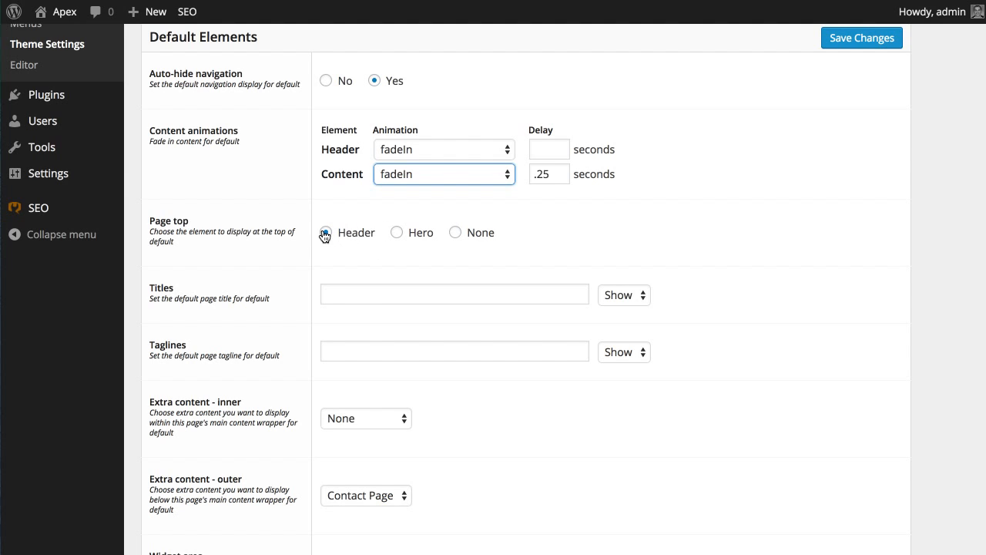
- Try Hero and None as the default page top element and return to Header
left_click(426, 235)
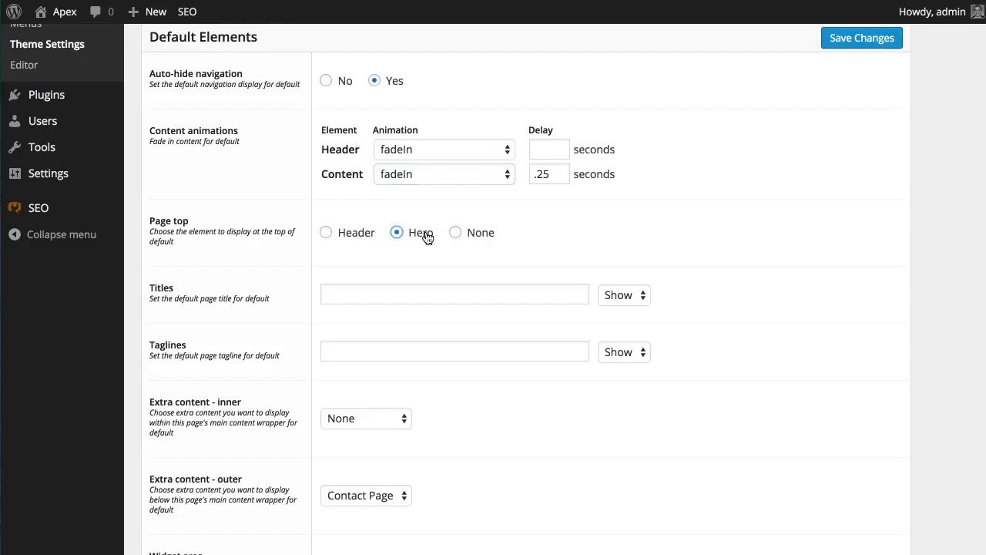
left_click(456, 232)
scroll(319, 262, "down", 3)
- Examine the default Titles and Taglines text fields, highlighting their labels and leaving both fields empty
left_click(347, 188)
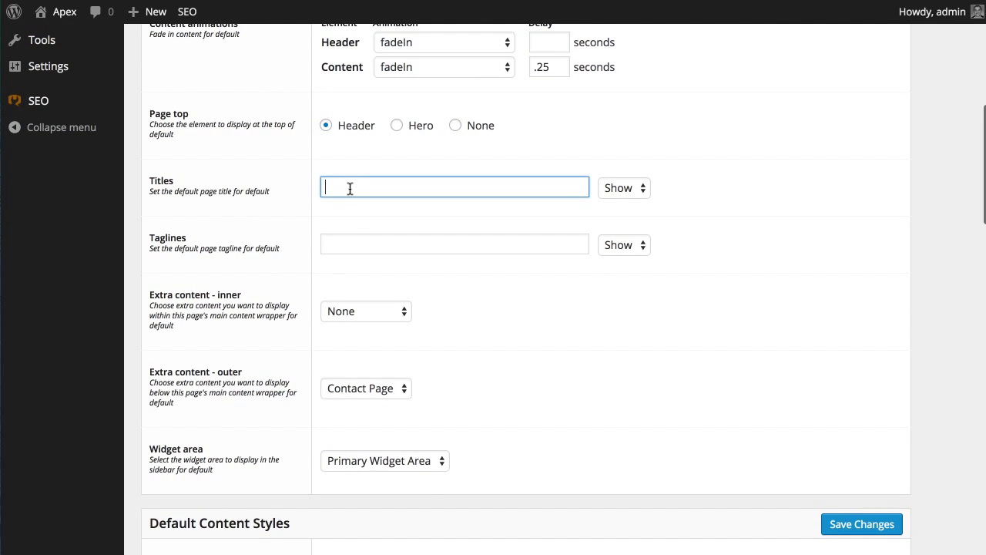
left_click(337, 242)
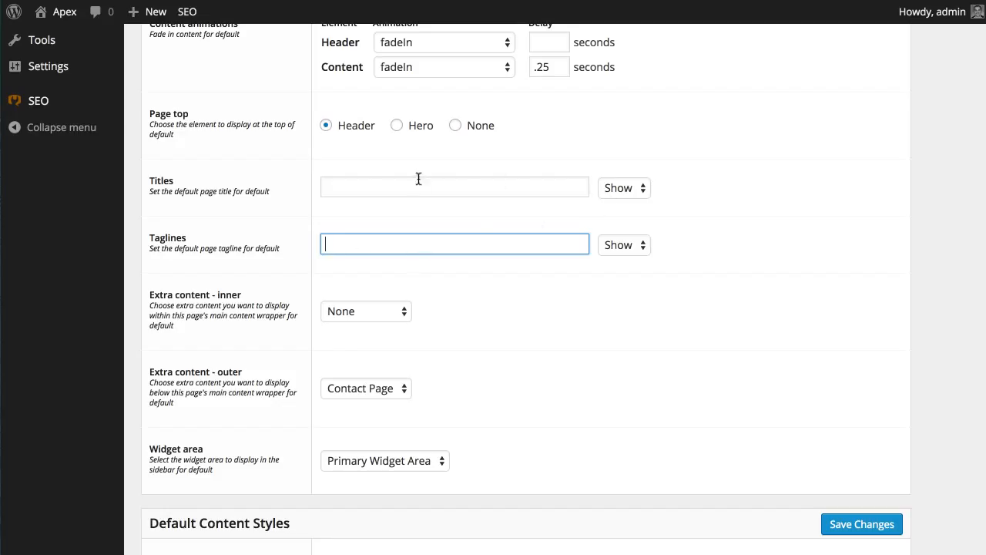
left_click_drag(173, 183, 140, 184)
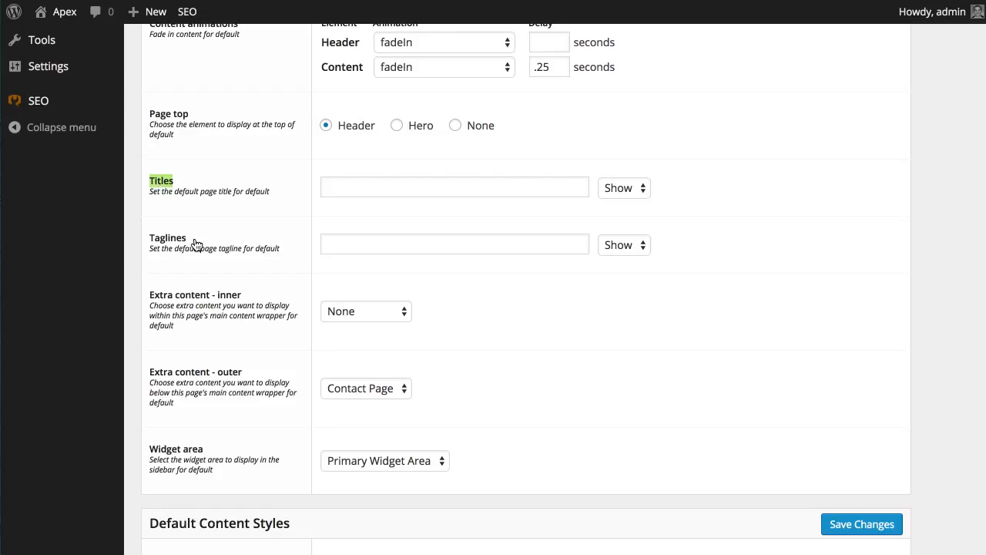
left_click_drag(193, 242, 165, 243)
left_click(164, 244)
scroll(108, 202, "up", 3)
scroll(108, 201, "up", 2)
mouse_move(63, 217)
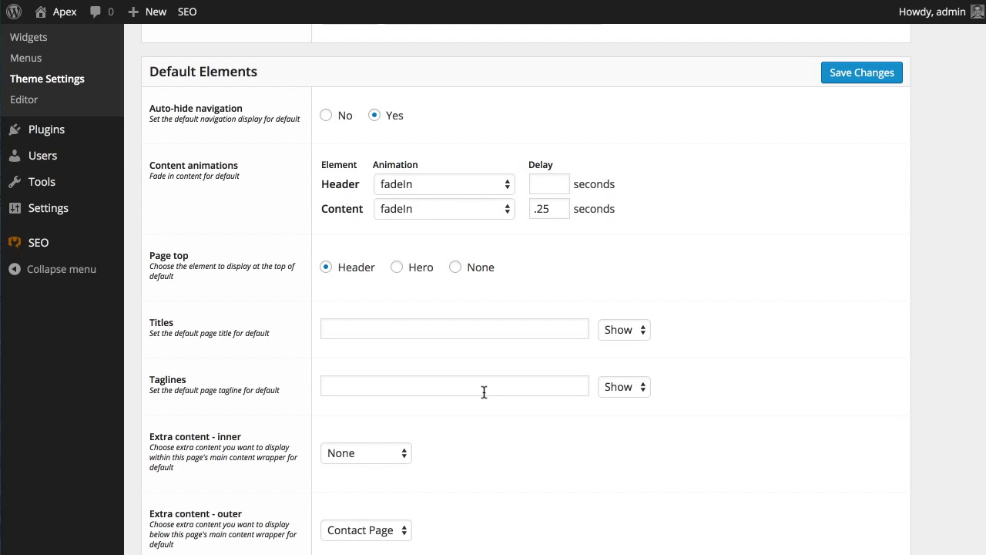
scroll(484, 393, "down", 2)
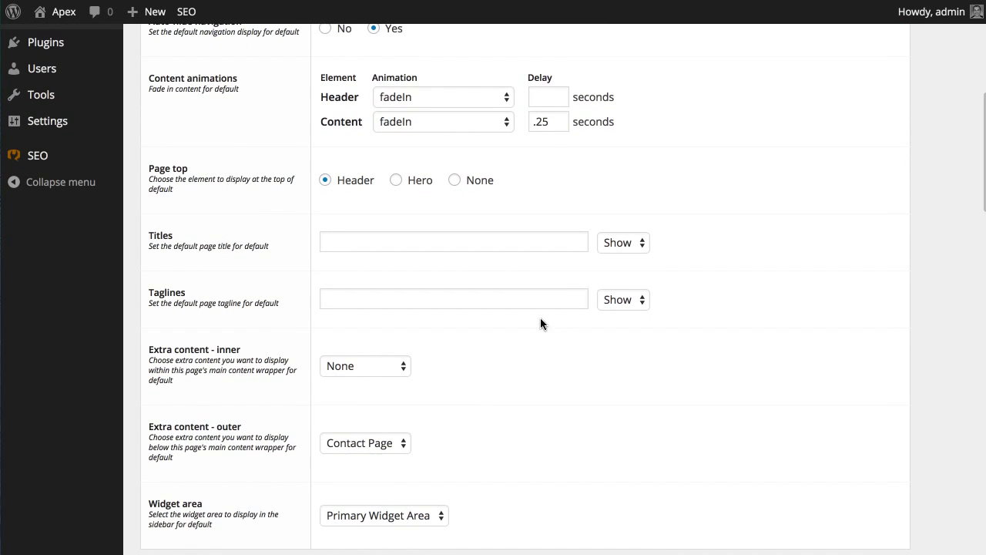
- Try setting the default titles and taglines to Hide and switch both back to Show
left_click(637, 241)
left_click(626, 259)
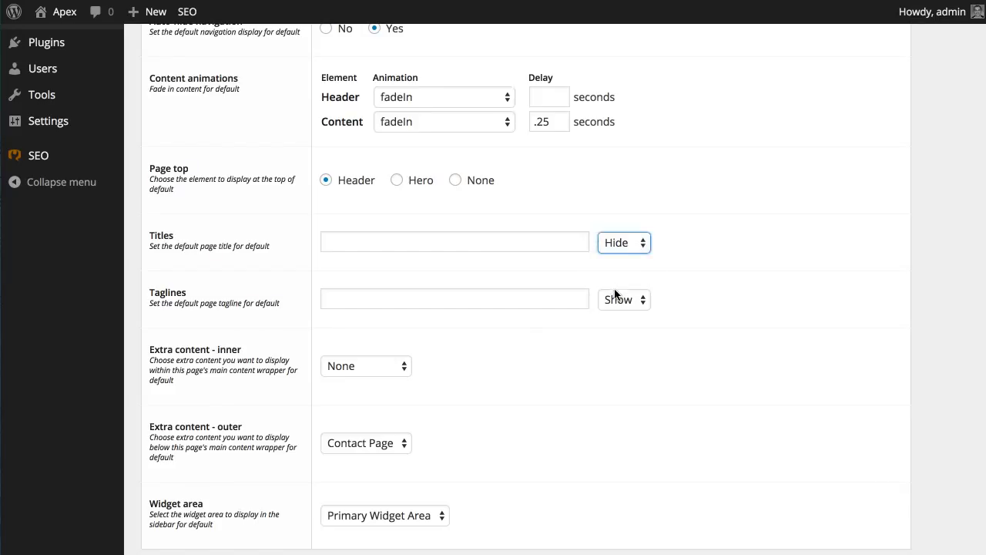
left_click(616, 299)
left_click(613, 314)
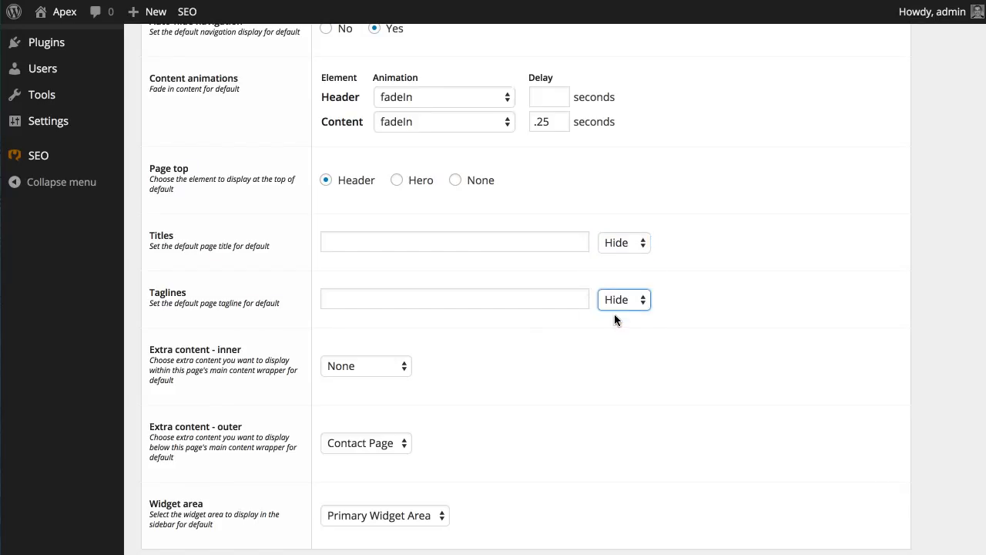
left_click(614, 298)
left_click(613, 286)
left_click(622, 245)
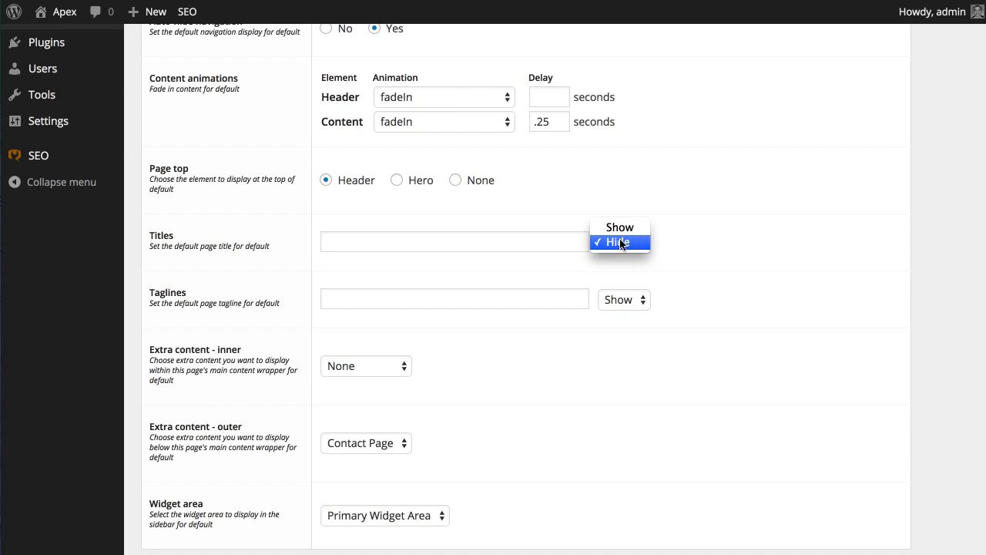
left_click(623, 228)
- Inspect the page choices for the default outer extra content, keeping Contact Page selected
scroll(676, 353, "down", 5)
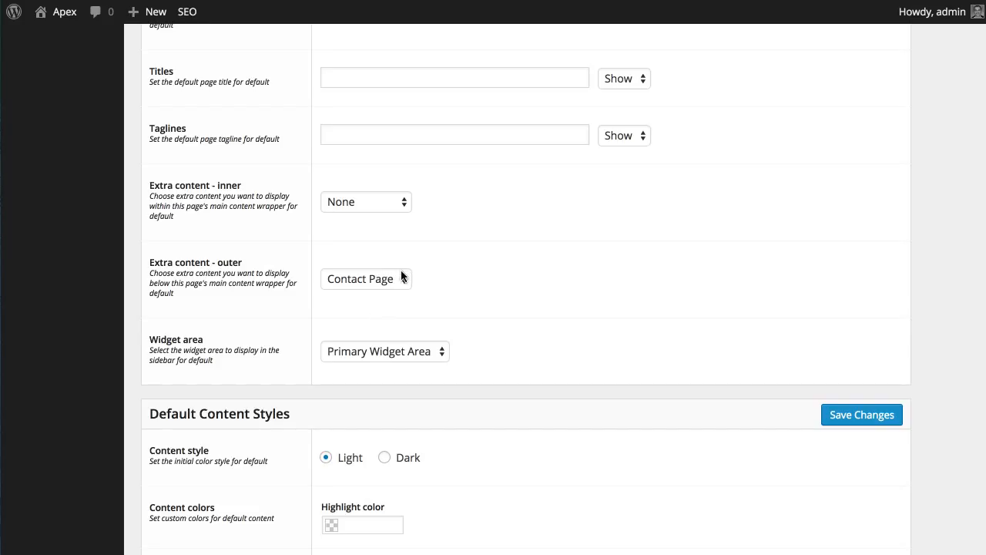
left_click(364, 281)
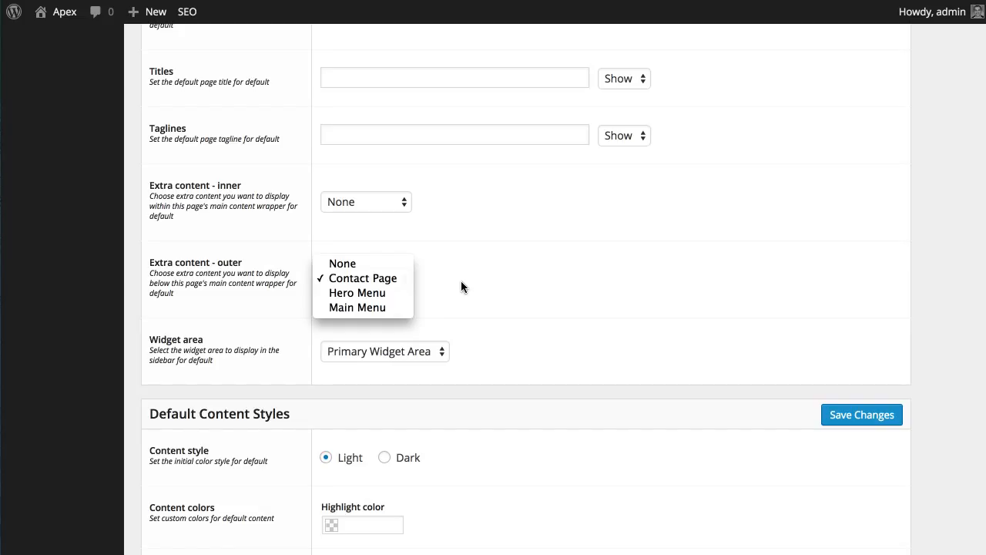
left_click(370, 277)
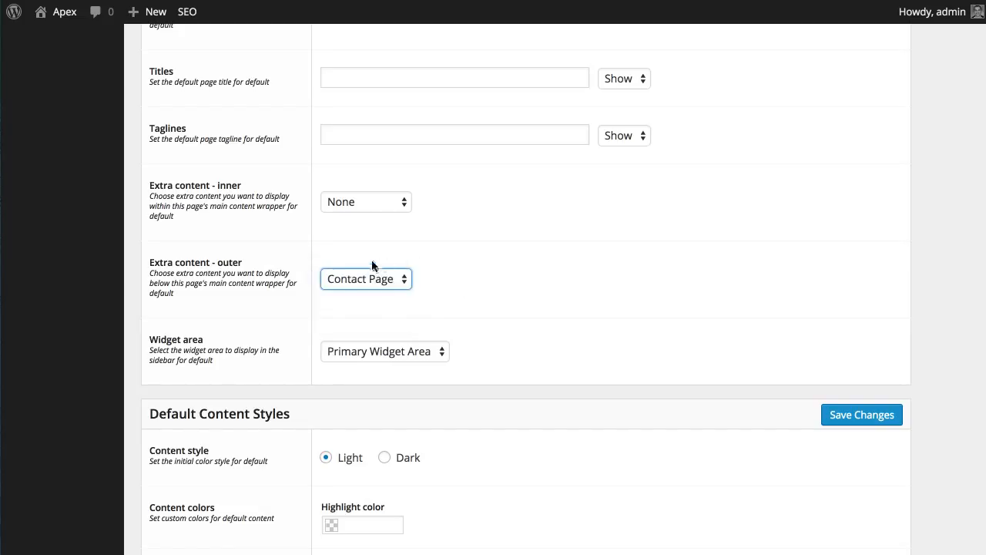
left_click(368, 278)
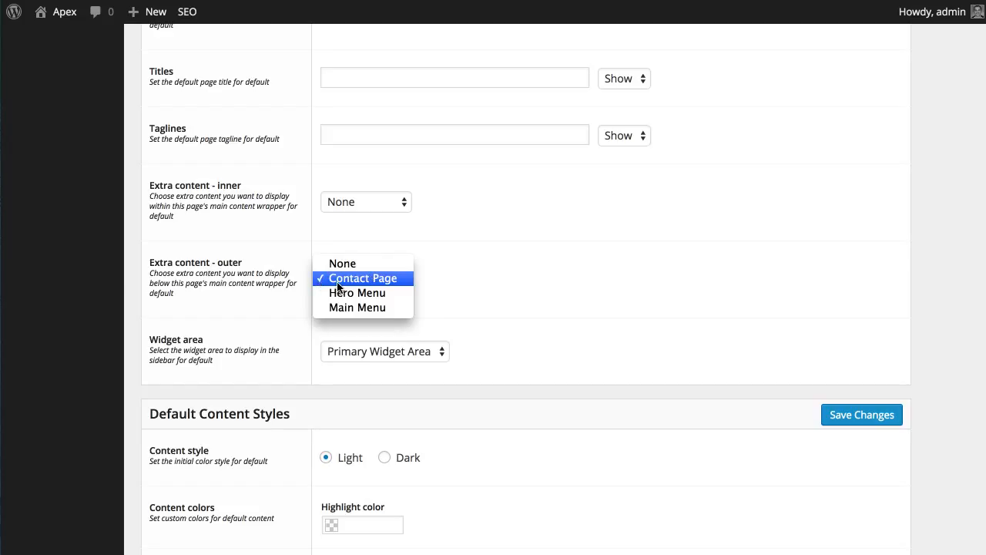
left_click(337, 280)
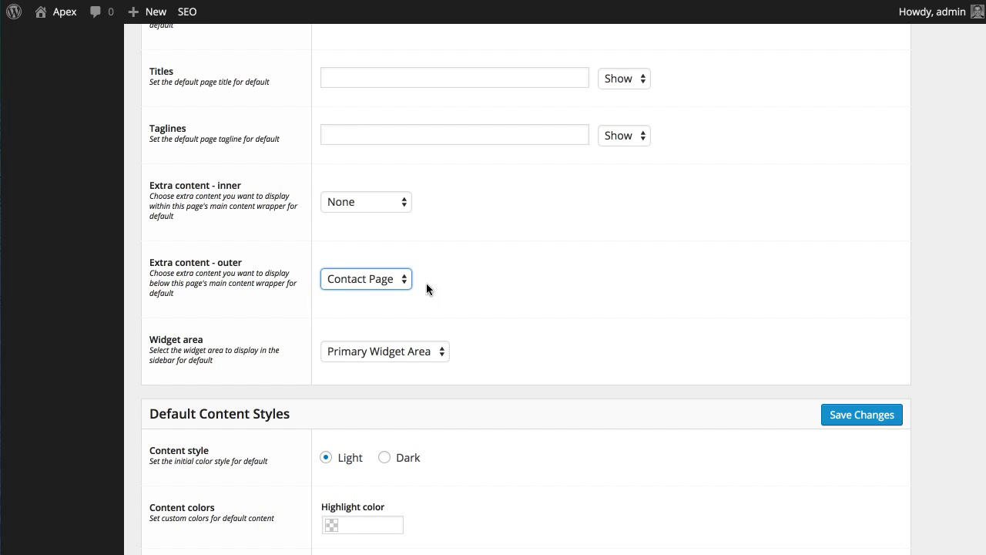
left_click(361, 276)
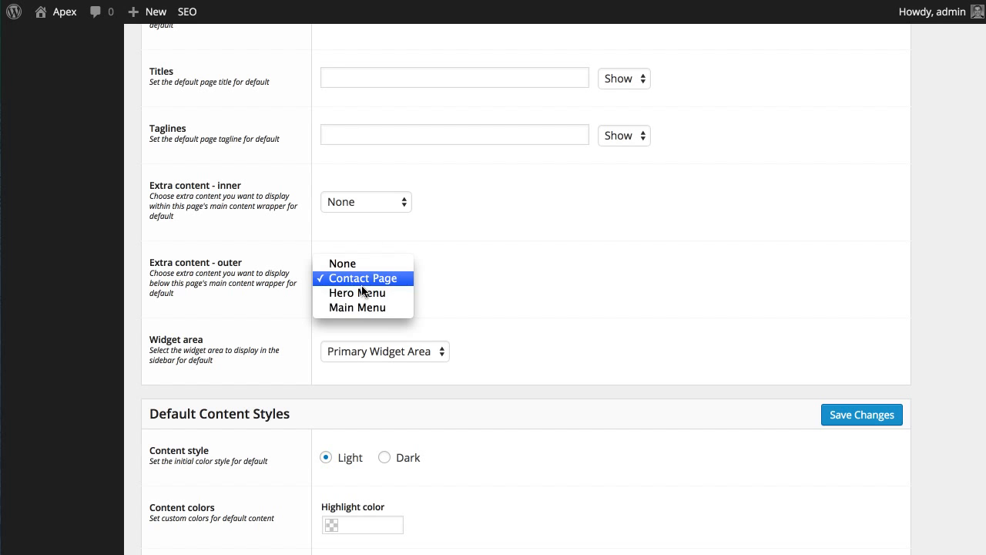
left_click(392, 276)
- Inspect the widget area choices for the default sidebar, keeping Primary Widget Area selected
scroll(496, 286, "down", 3)
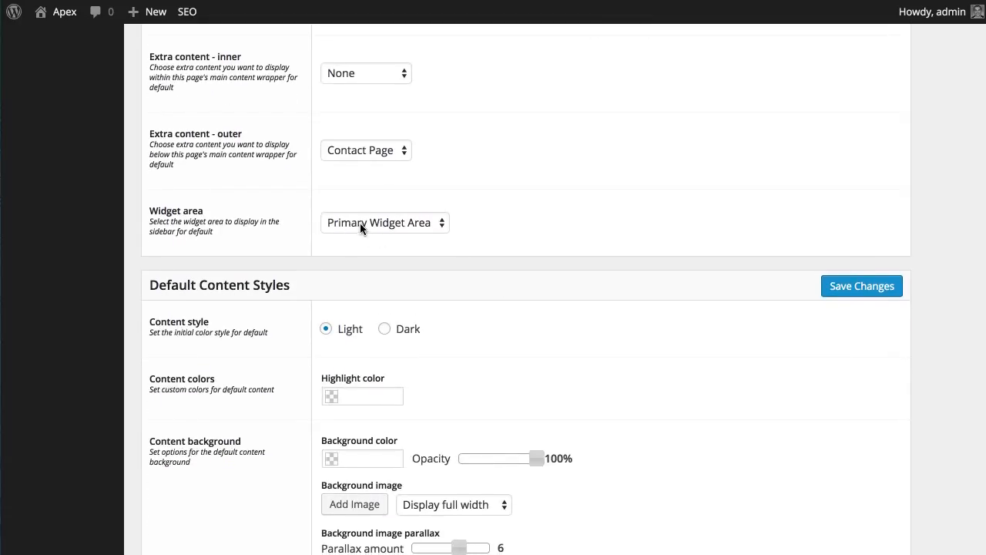
left_click(360, 223)
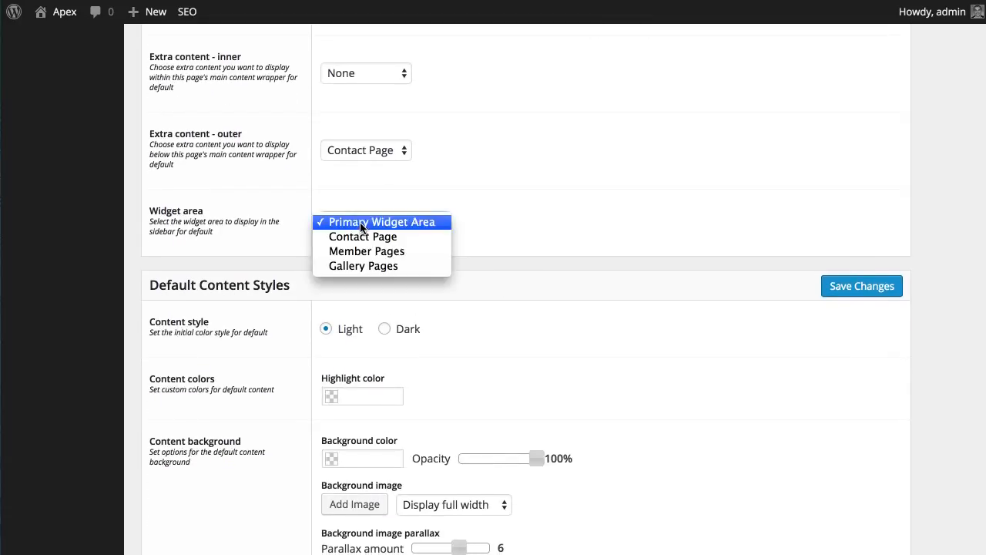
left_click(360, 224)
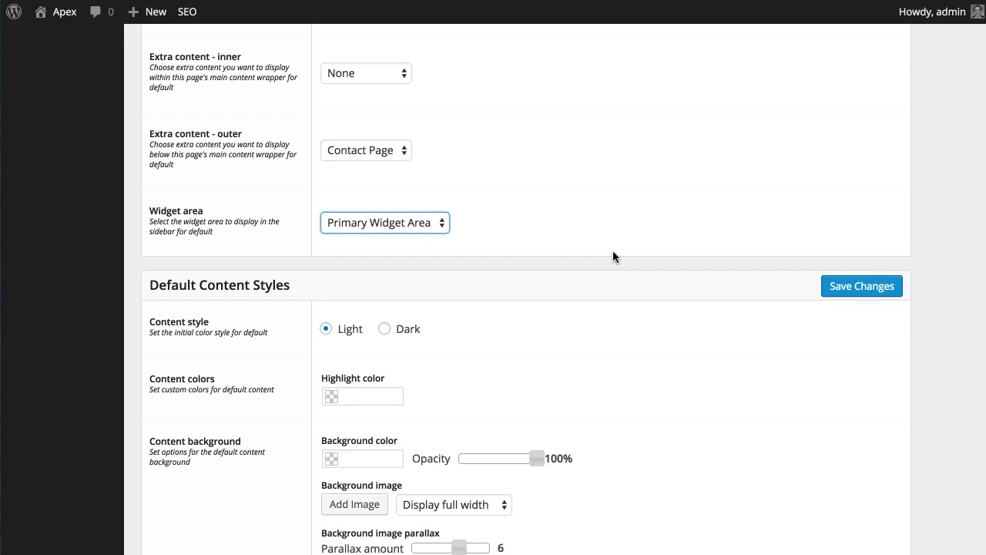
- Examine the default content style options, highlighting Content Styles in the section heading
scroll(614, 256, "down", 4)
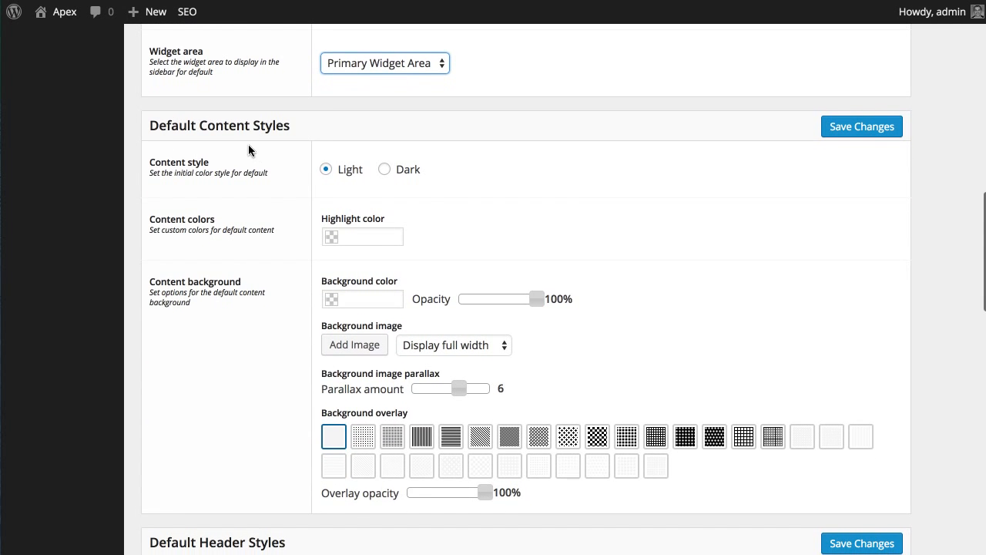
scroll(248, 151, "down", 1)
left_click_drag(199, 95, 302, 95)
scroll(275, 295, "down", 3)
scroll(275, 295, "up", 2)
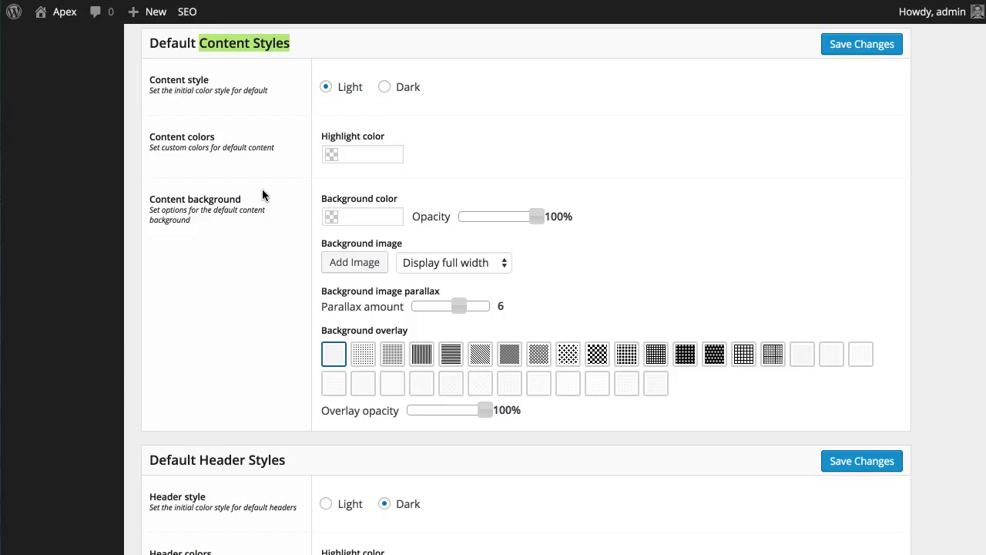
- Try the Dark default content style twice, returning to Light each time
left_click(389, 87)
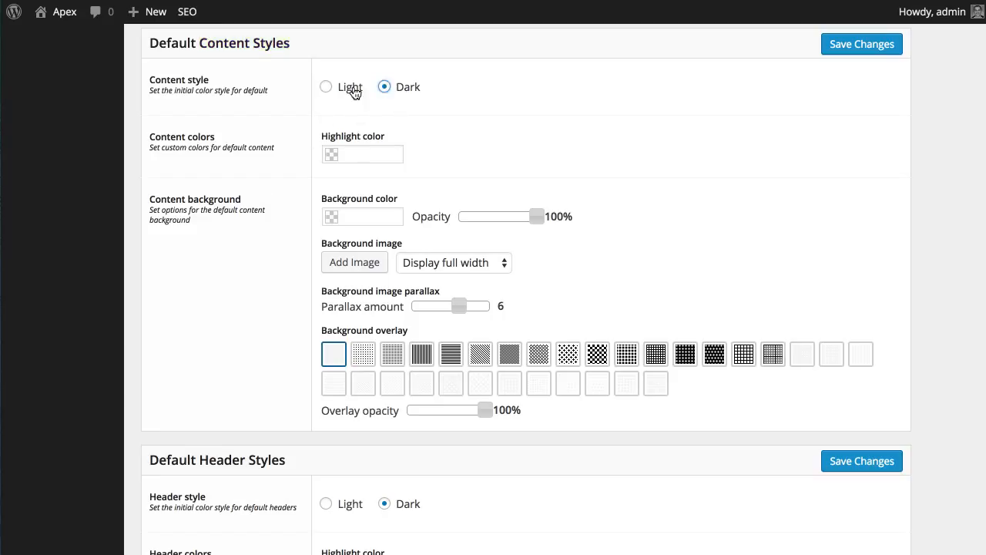
left_click(353, 90)
left_click(402, 87)
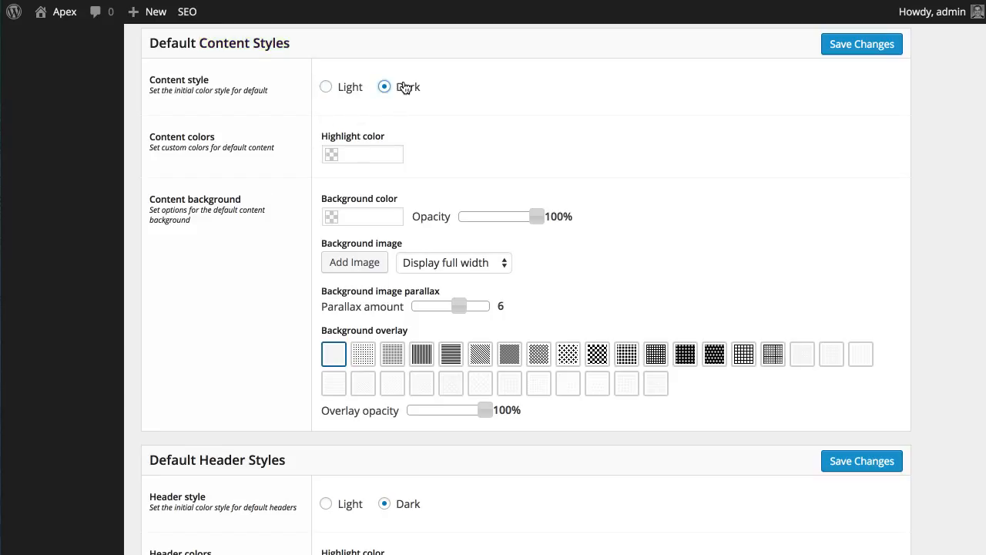
left_click(361, 91)
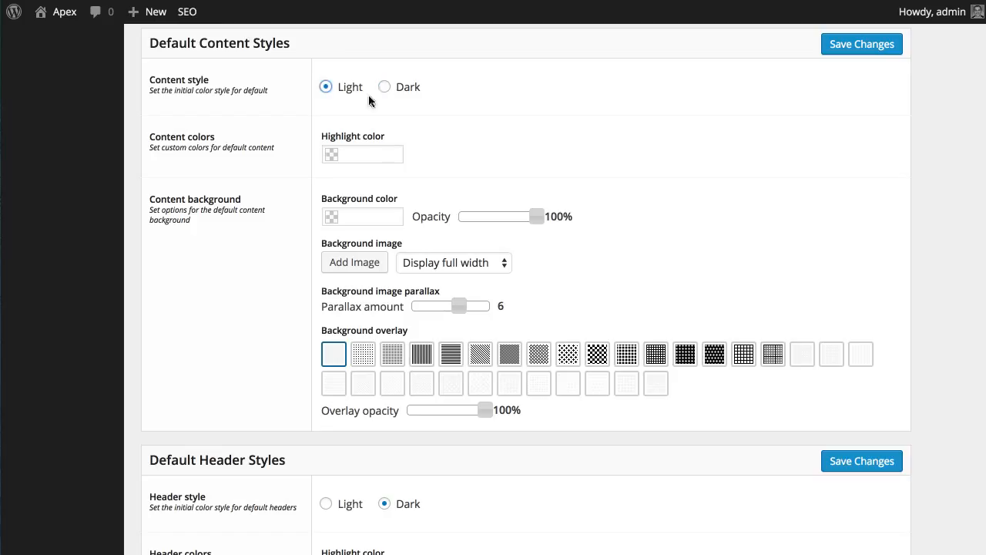
- Inspect the highlight color setting for default content without choosing a color, and view the content background options
left_click(355, 155)
left_click(551, 161)
scroll(301, 202, "down", 2)
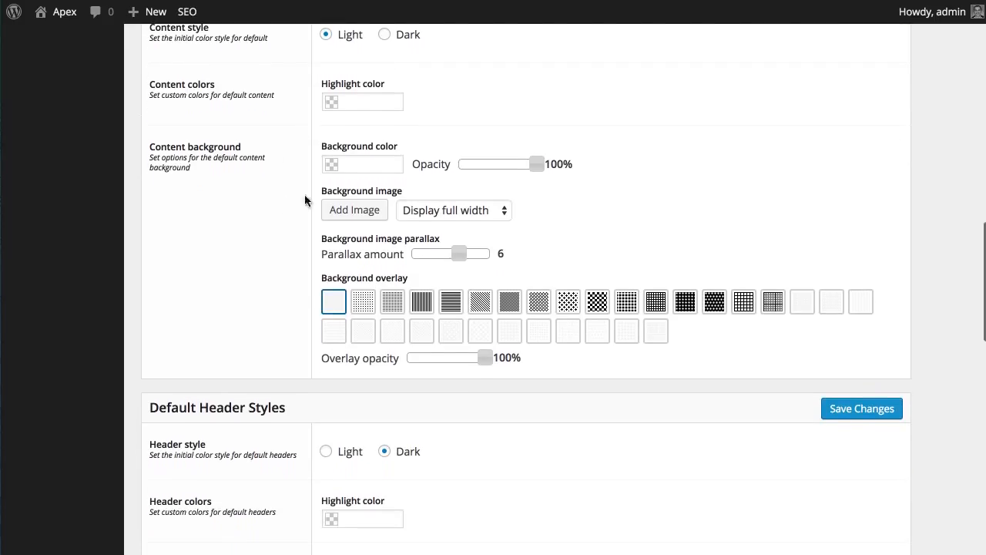
- Inspect the default content background color, then choose the third background overlay pattern with overlay opacity kept at 100%
left_click(393, 163)
left_click(442, 144)
scroll(520, 227, "down", 2)
scroll(519, 228, "down", 1)
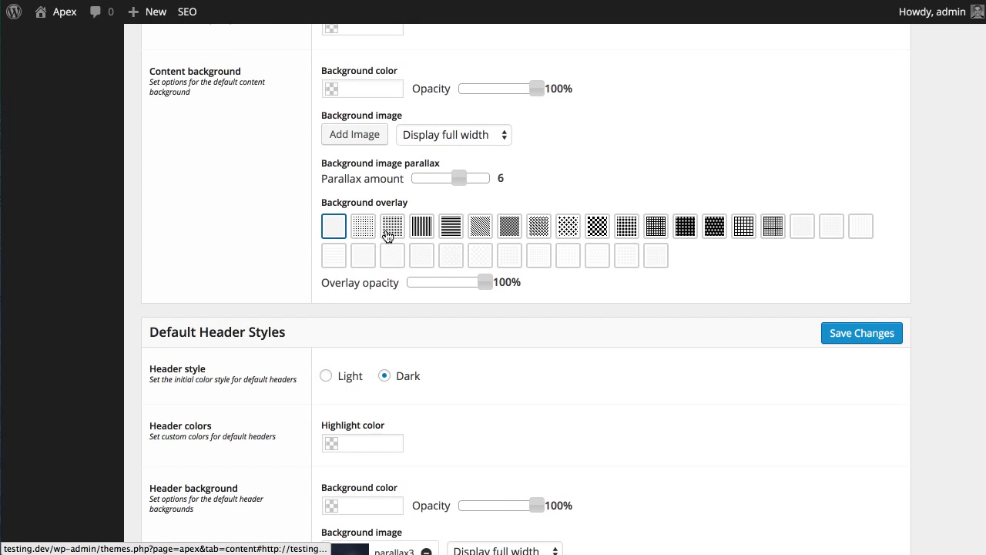
left_click(393, 228)
left_click_drag(467, 281, 494, 291)
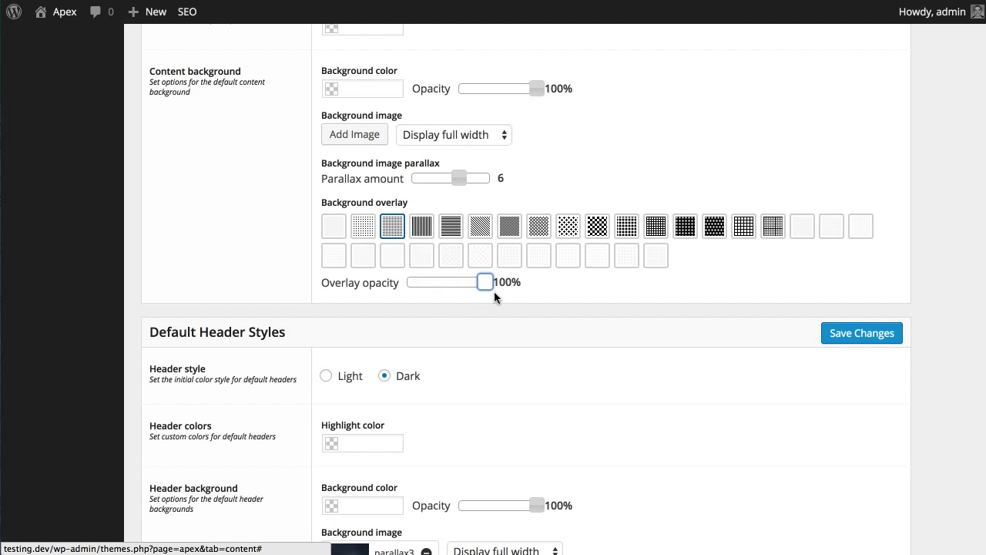
- Review the content background options and the default header style options, highlighting part of the Default Header Styles heading
left_click(239, 204)
scroll(237, 205, "up", 3)
scroll(237, 208, "down", 1)
scroll(238, 209, "up", 2)
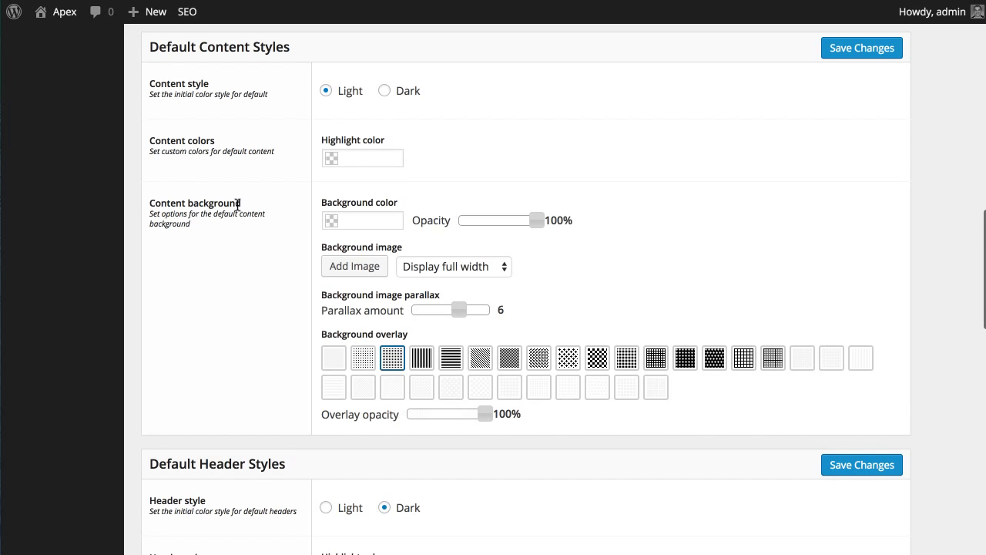
scroll(238, 209, "down", 5)
scroll(236, 208, "down", 7)
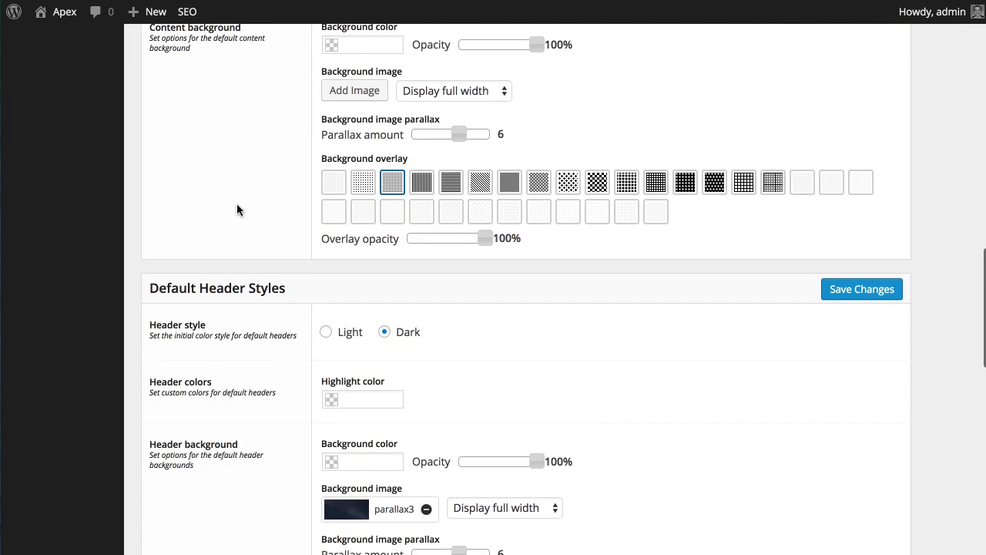
scroll(237, 208, "down", 1)
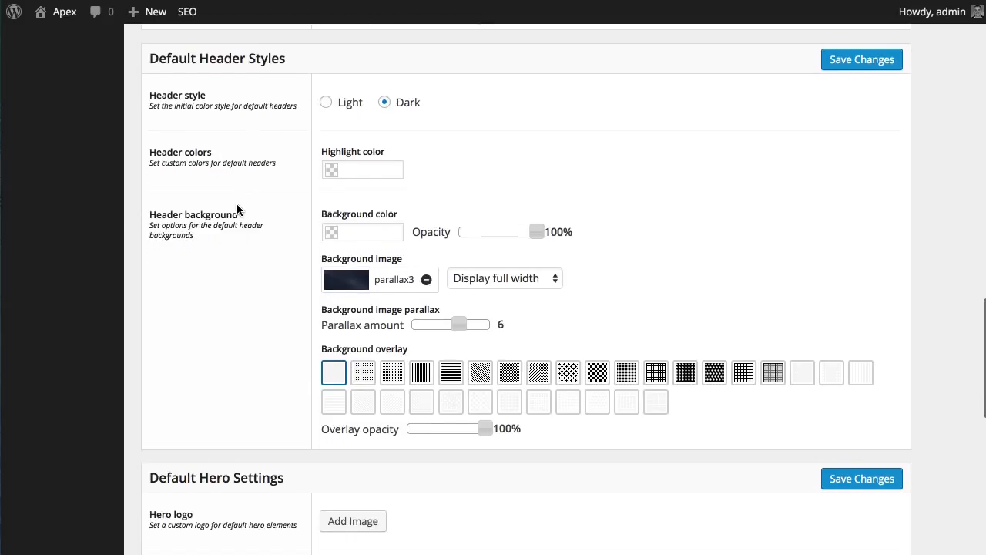
left_click_drag(208, 60, 247, 60)
scroll(248, 162, "down", 1)
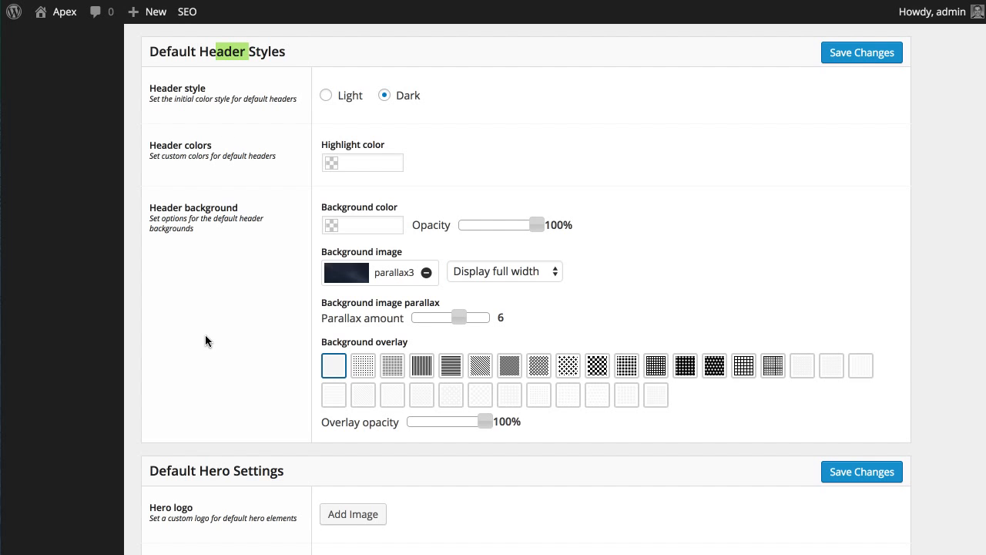
- Compare the default content styles with the default header styles, highlighting the words Content Styles and Header Styles in their headings
scroll(205, 334, "up", 5)
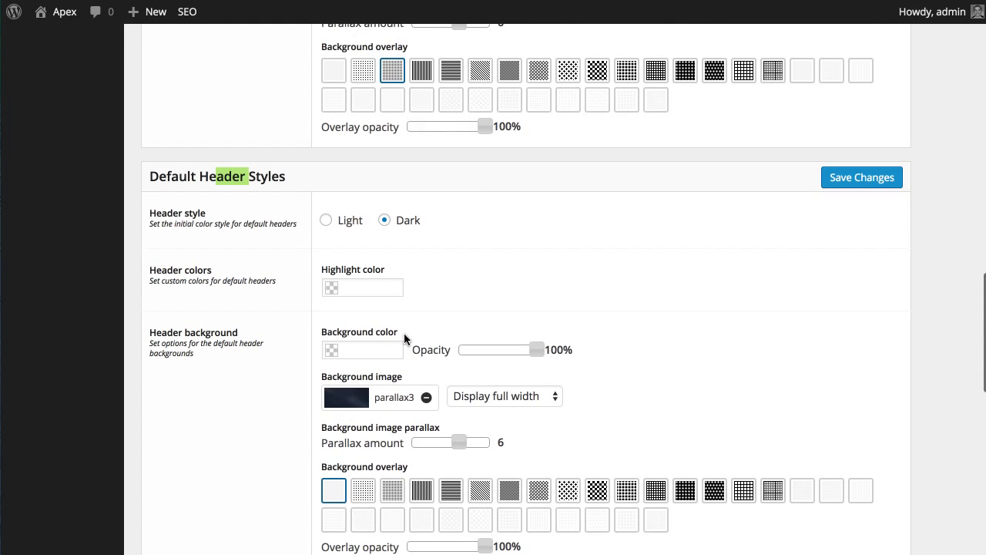
scroll(401, 331, "up", 12)
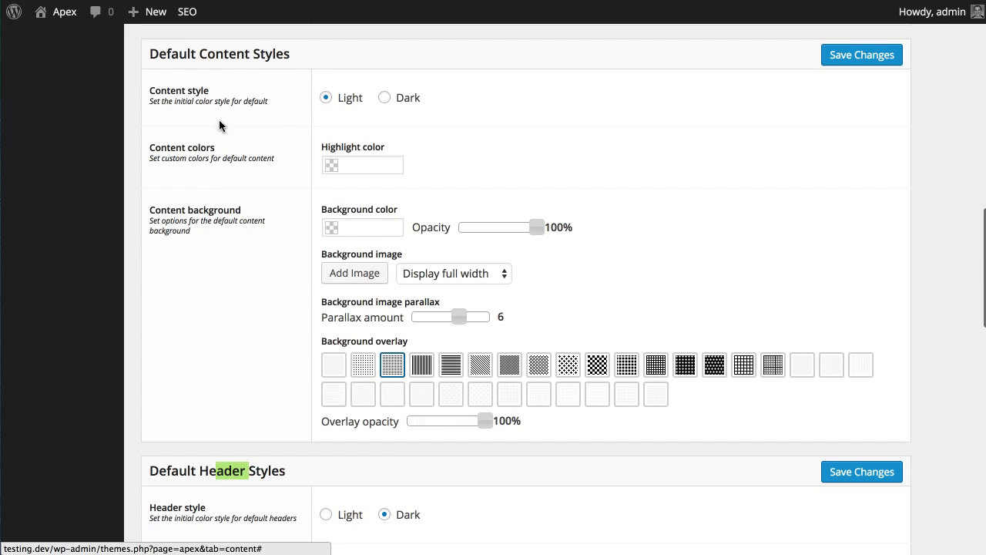
left_click_drag(203, 61, 272, 59)
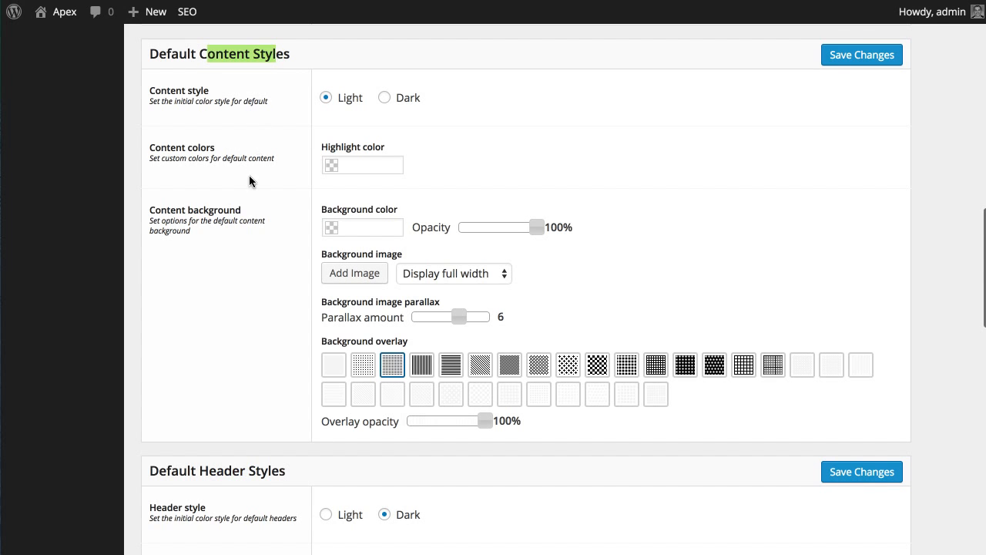
scroll(249, 180, "down", 10)
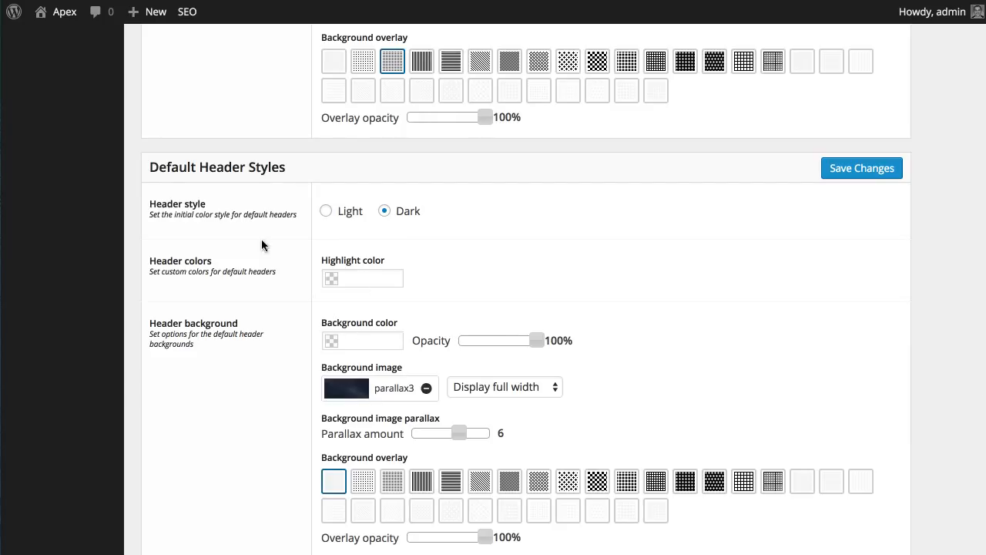
left_click_drag(199, 169, 293, 173)
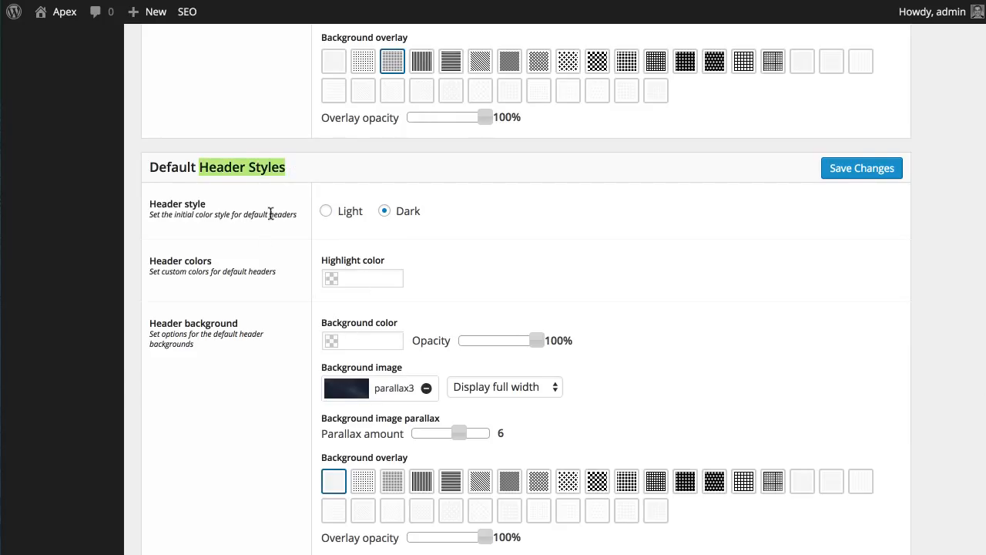
scroll(269, 214, "down", 2)
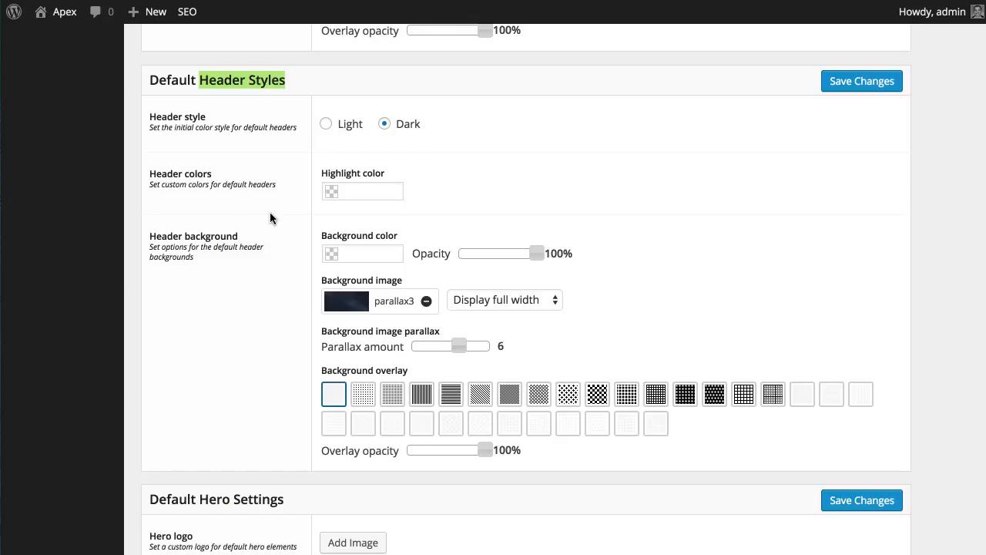
left_click(228, 190)
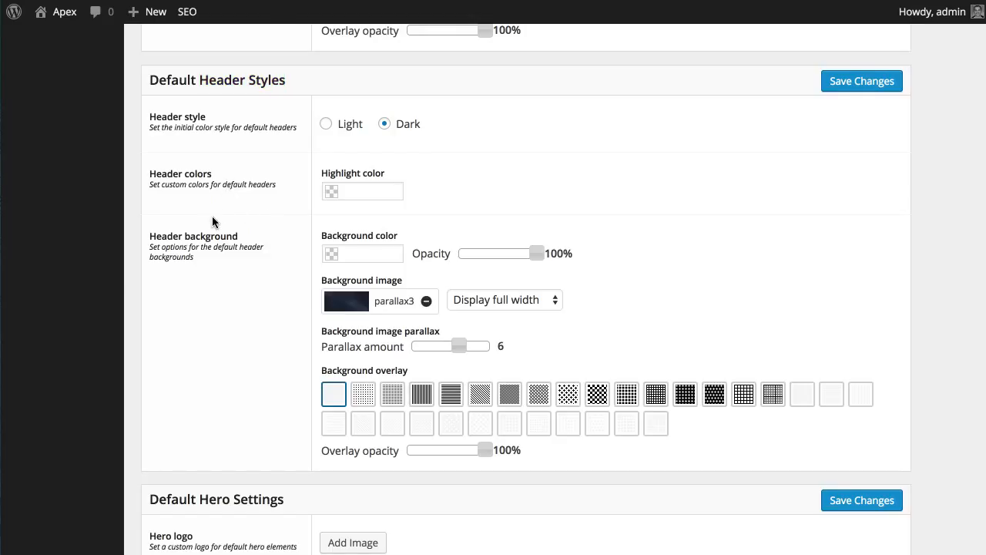
- Examine the default hero settings, highlighting Hero Settings in the heading, and compare them with the default header styles
scroll(212, 216, "down", 8)
scroll(213, 218, "down", 1)
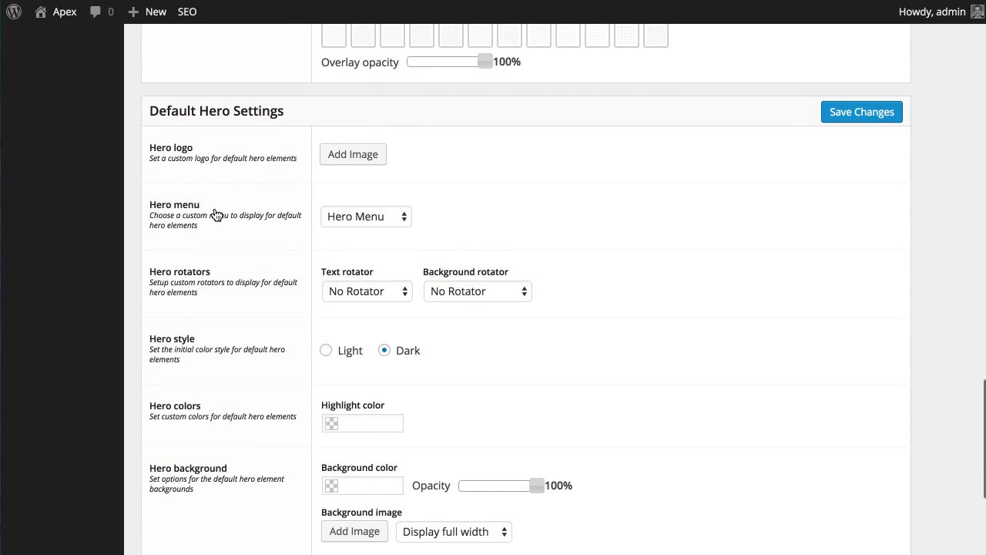
scroll(227, 207, "down", 1)
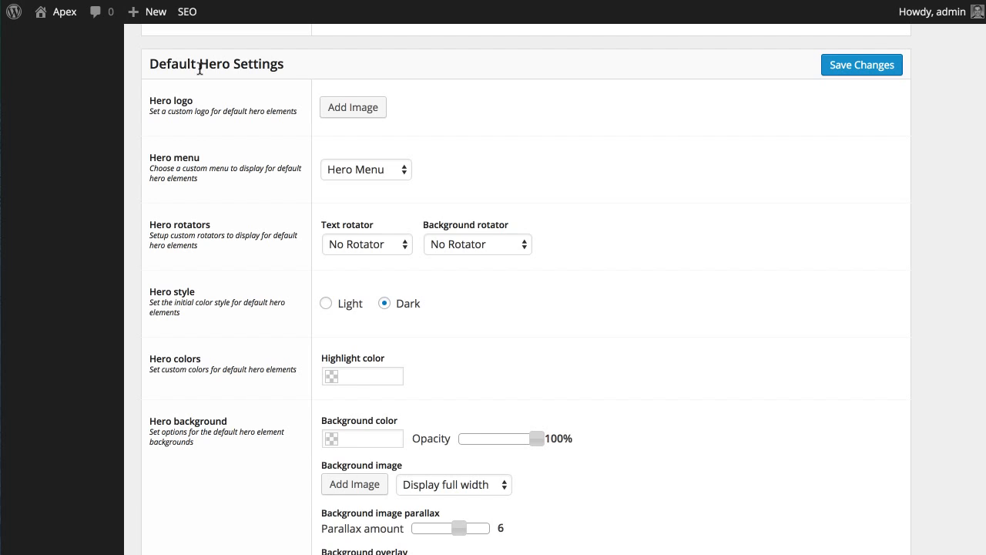
left_click_drag(201, 68, 293, 64)
left_click(280, 105)
scroll(269, 231, "down", 1)
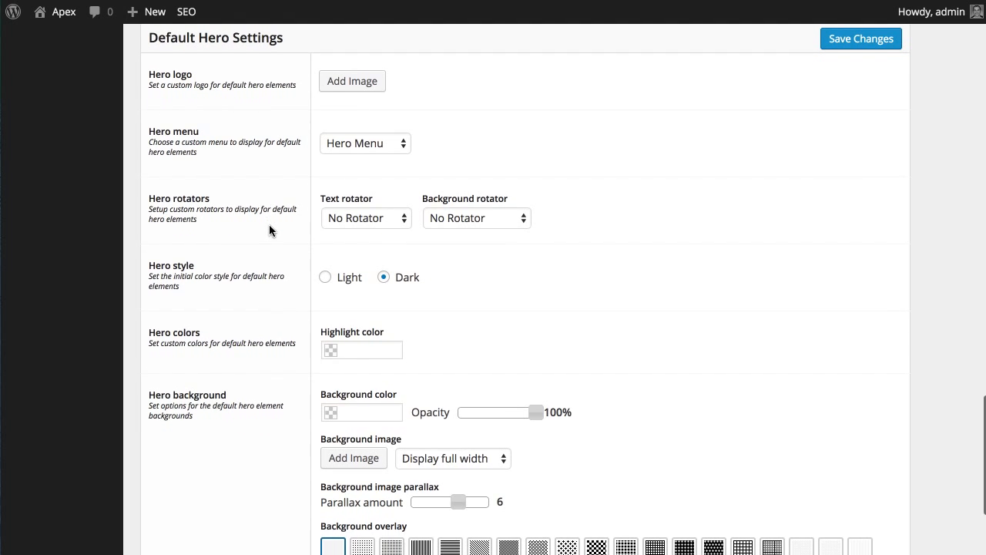
scroll(268, 231, "up", 5)
scroll(270, 228, "up", 1)
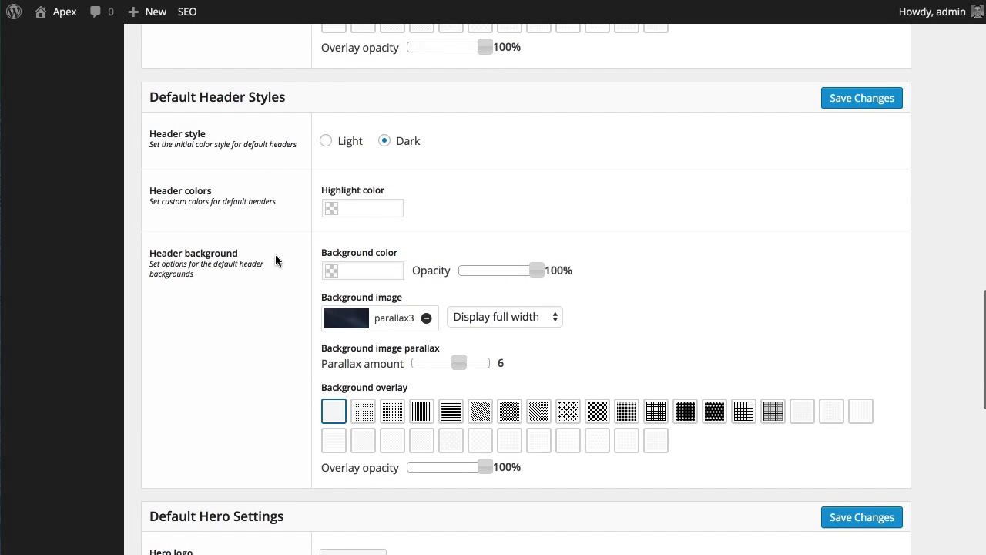
scroll(275, 258, "down", 6)
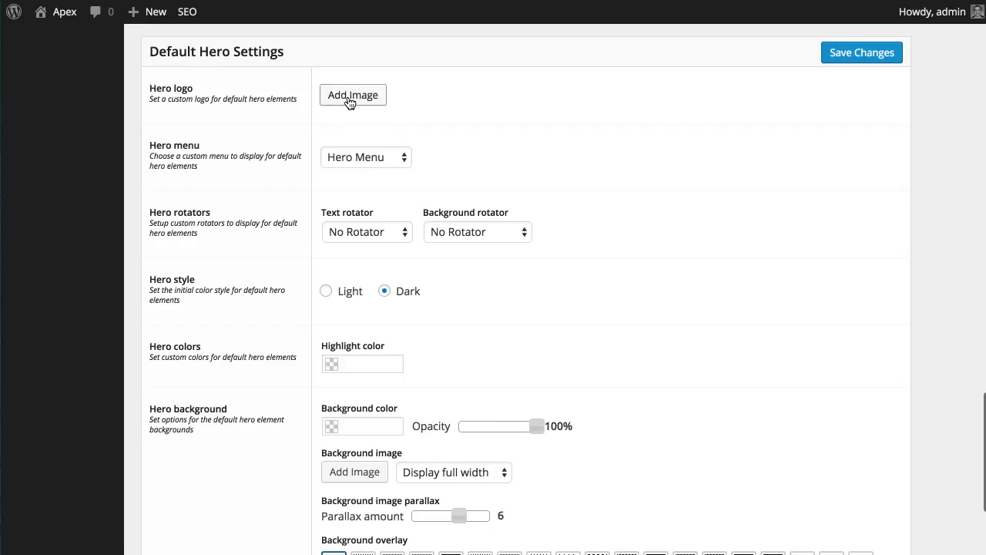
- Inspect the image picker for the hero logo without choosing an image, and view the hero menu choices, keeping Hero Menu
left_click(350, 102)
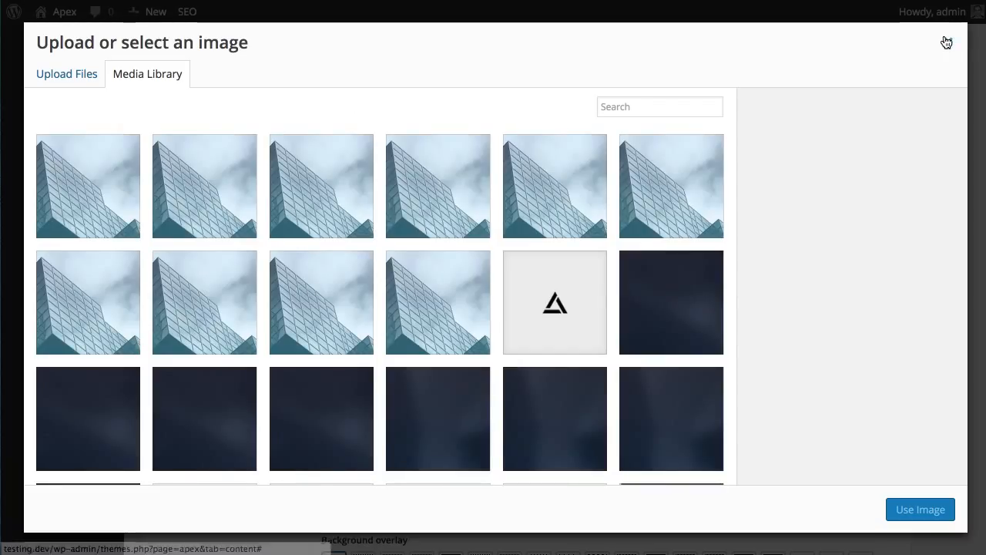
left_click(947, 42)
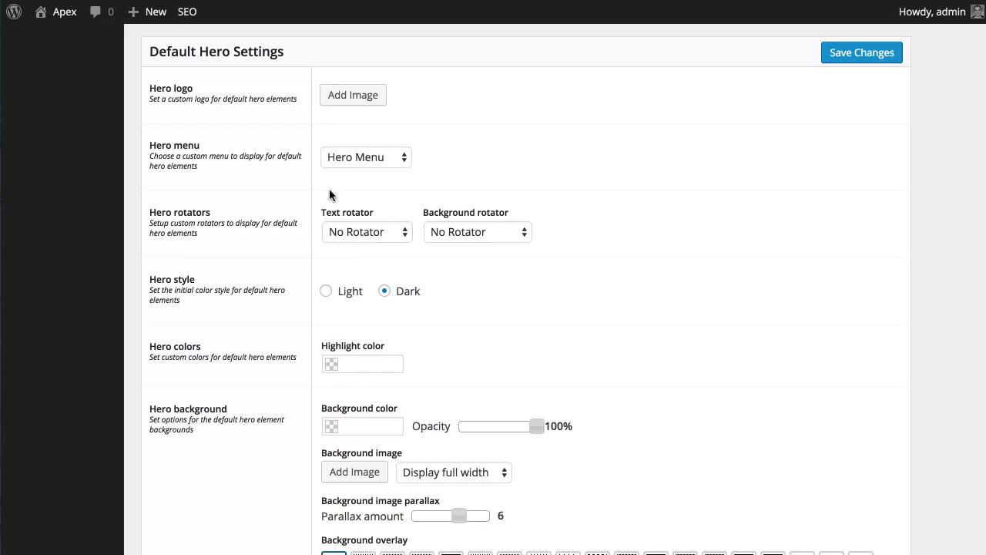
left_click(363, 157)
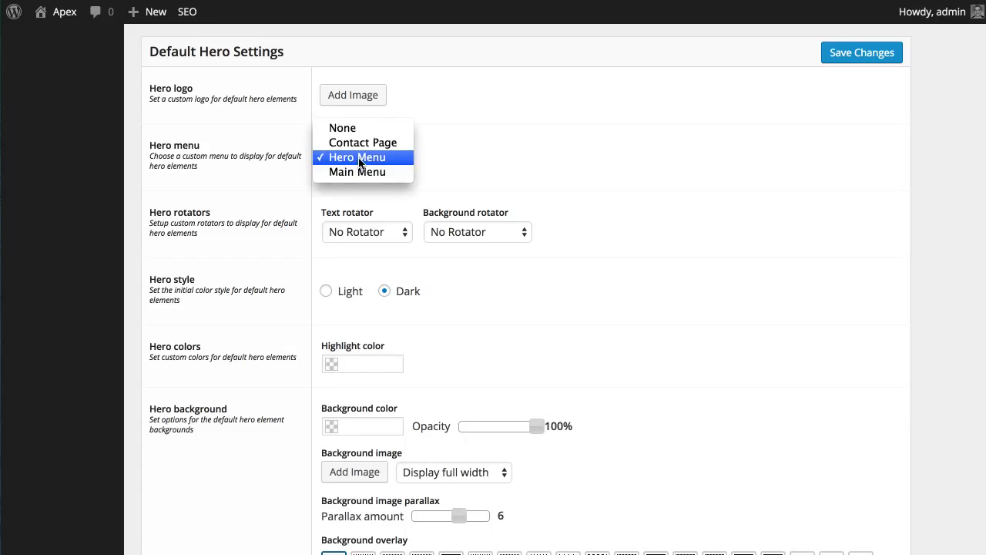
left_click(456, 169)
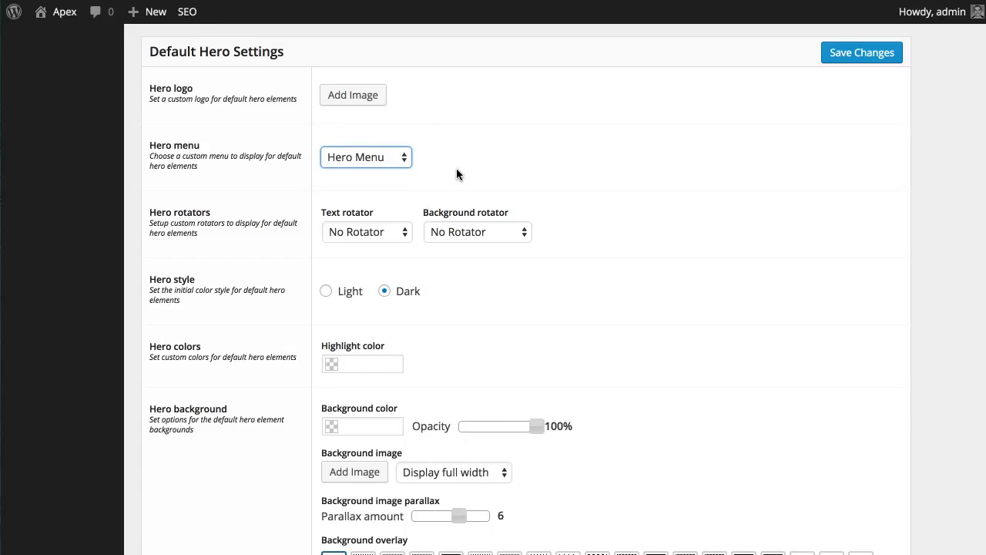
- Inspect the text rotator and background rotator choices for the hero, keeping No Rotator for both
scroll(566, 280, "down", 2)
scroll(566, 279, "down", 1)
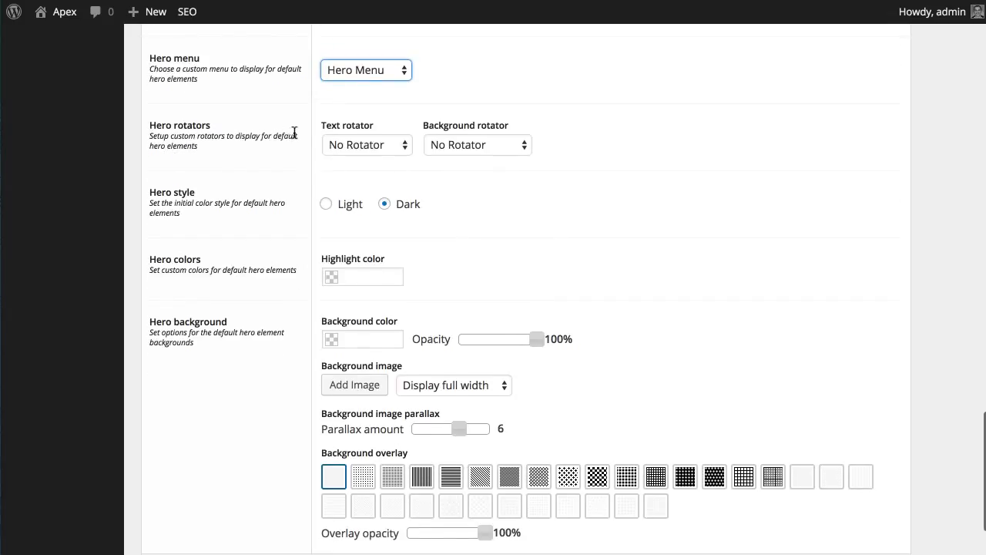
left_click(328, 146)
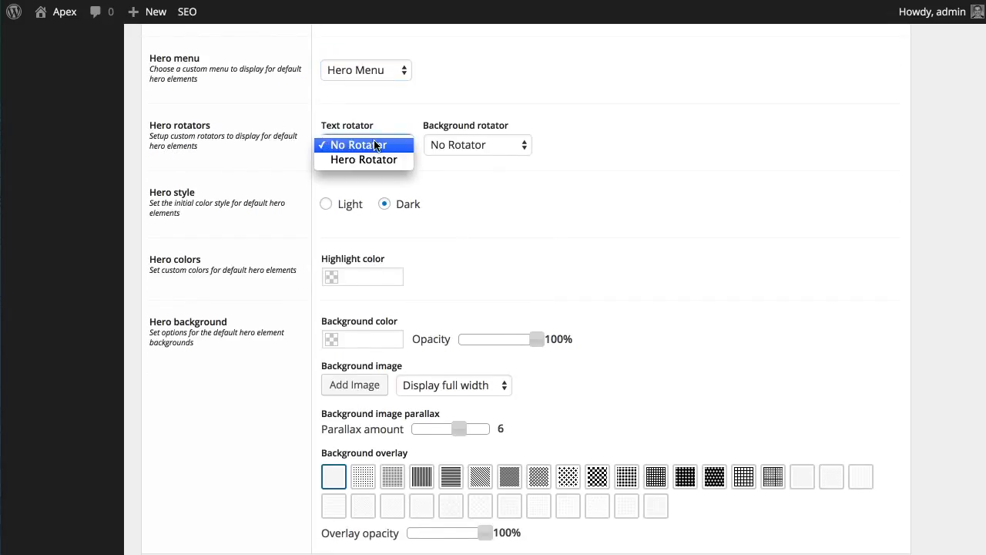
left_click(375, 146)
left_click(481, 146)
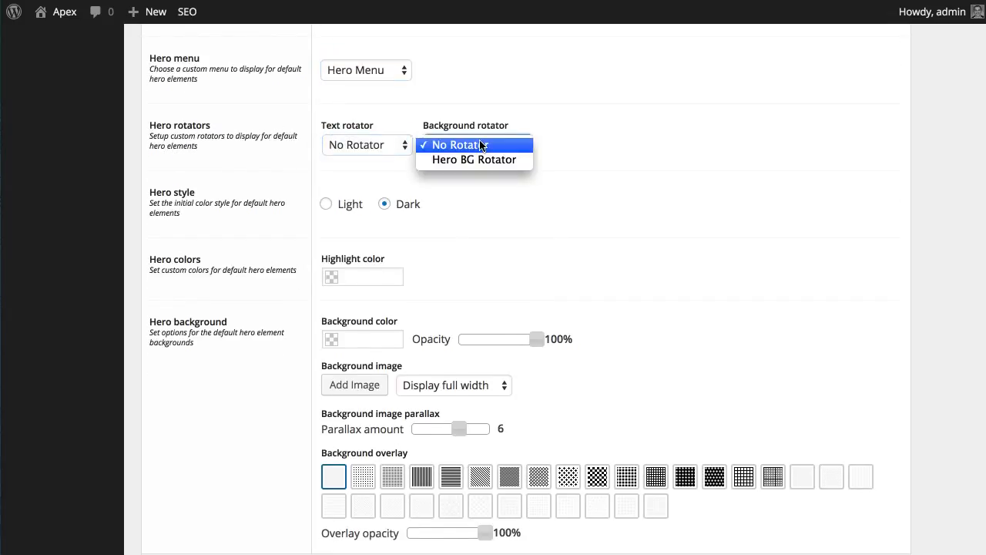
left_click(481, 145)
- Review the hero style, color and background options, and inspect the hero background image picker without choosing an image
scroll(563, 227, "down", 2)
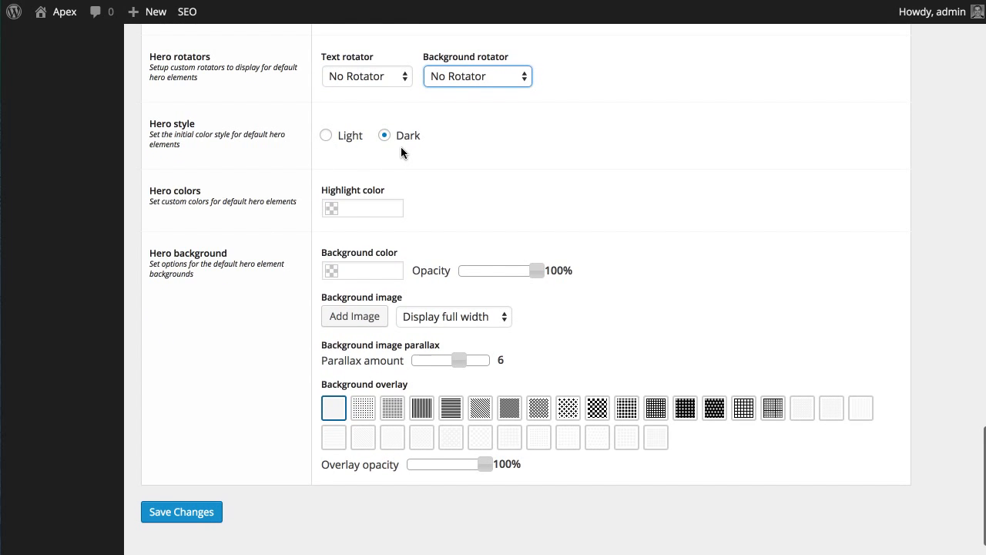
scroll(401, 152, "down", 1)
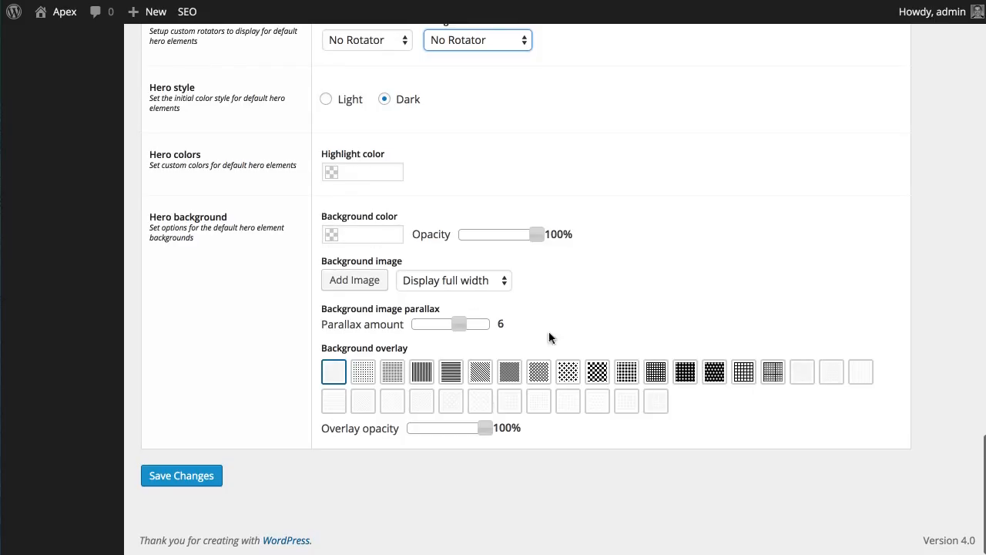
scroll(467, 150, "up", 3)
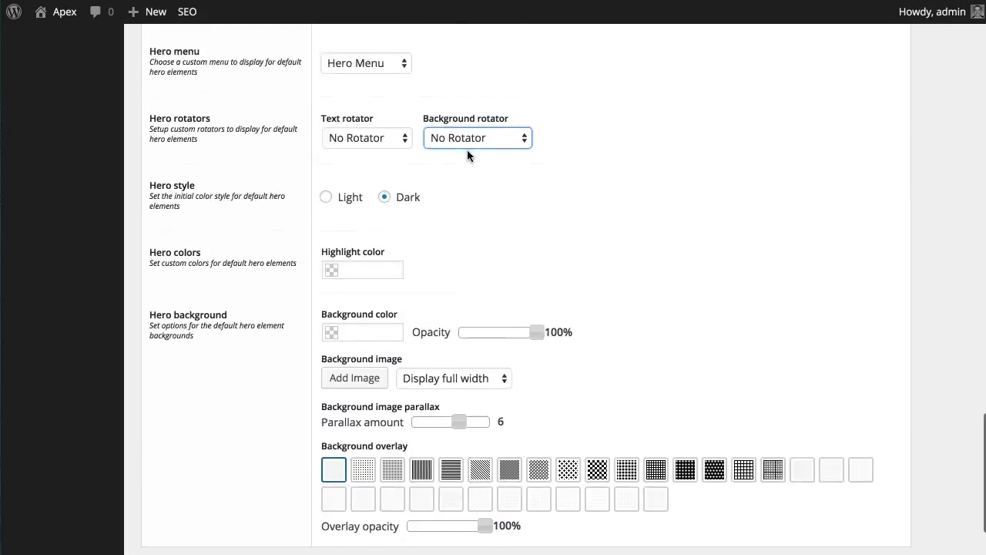
left_click(351, 380)
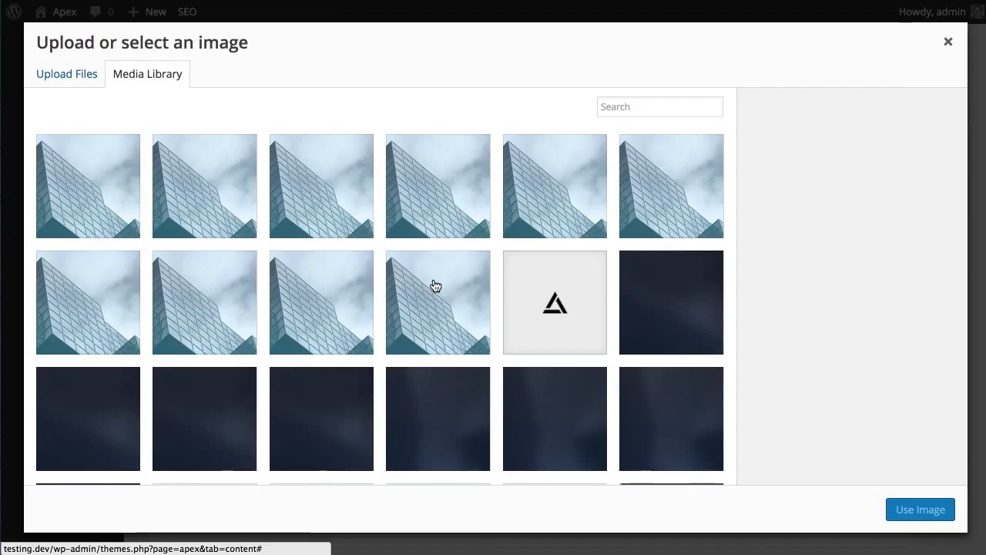
left_click(949, 42)
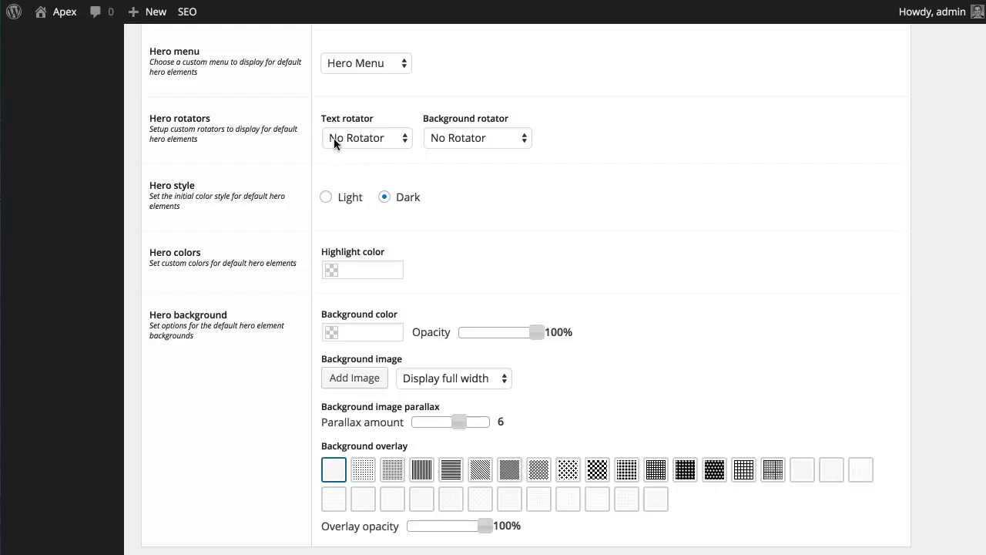
- Recheck the hero background rotator choices, keeping No Rotator, and view the remaining hero background options
left_click(454, 141)
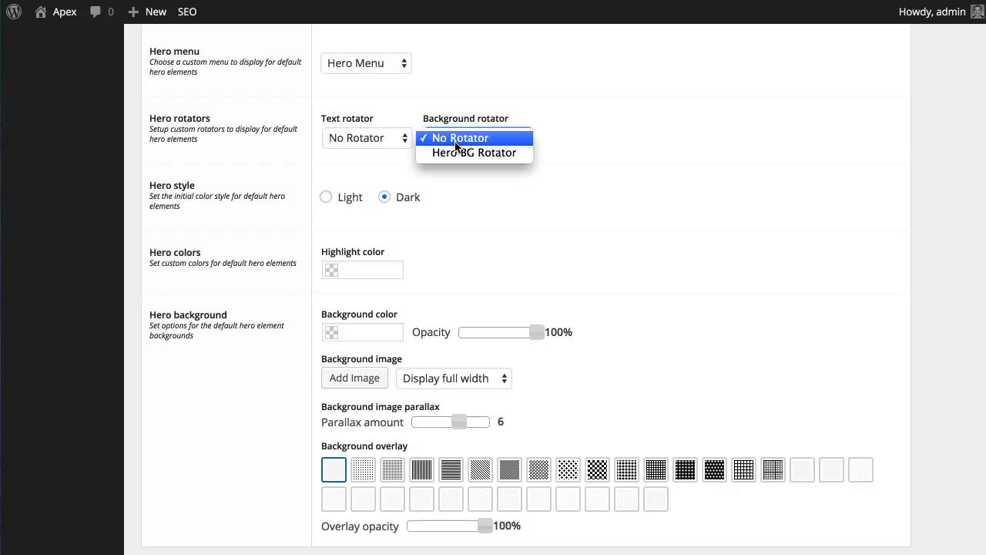
left_click(455, 143)
scroll(460, 160, "down", 3)
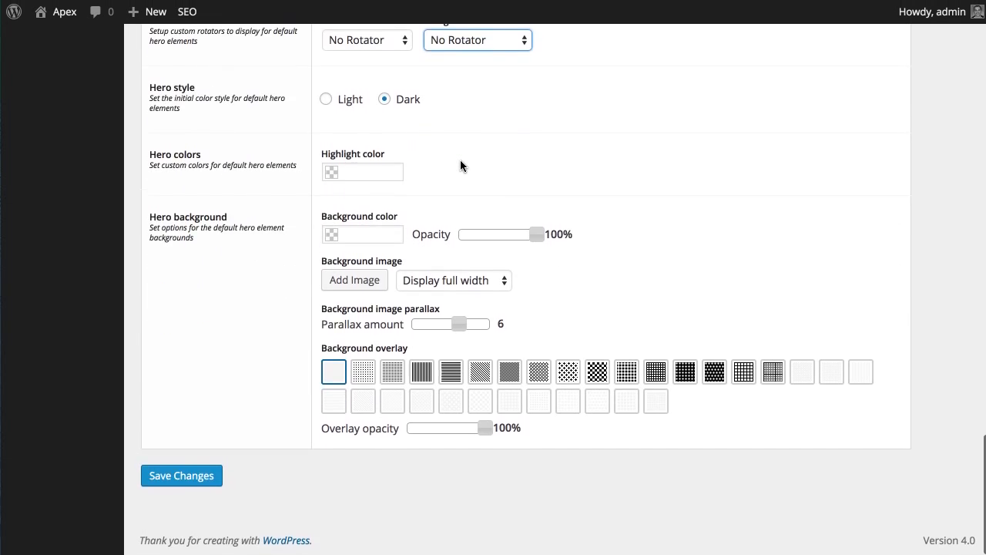
- Return to the start of the content settings and highlight the Default section label above Default Layouts
scroll(460, 160, "up", 20)
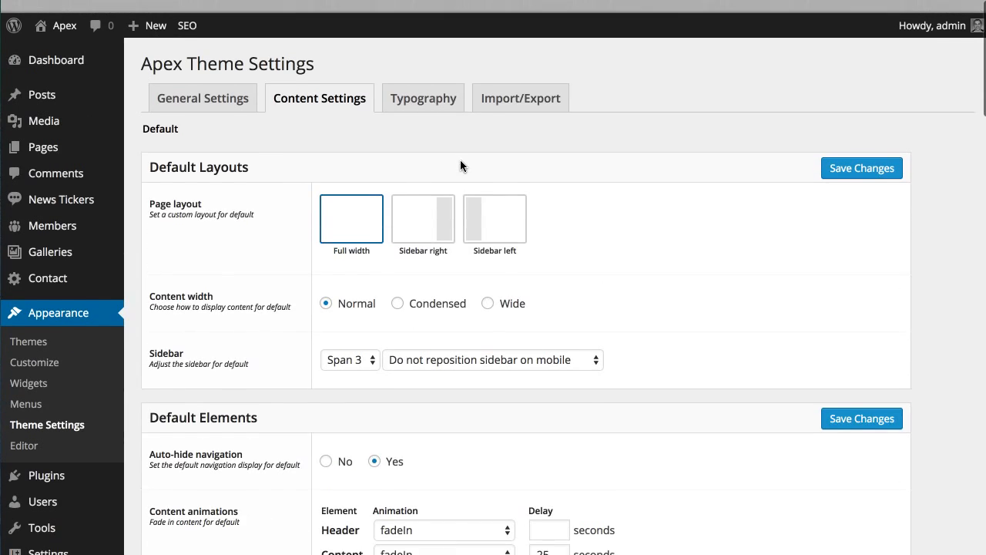
scroll(460, 160, "down", 2)
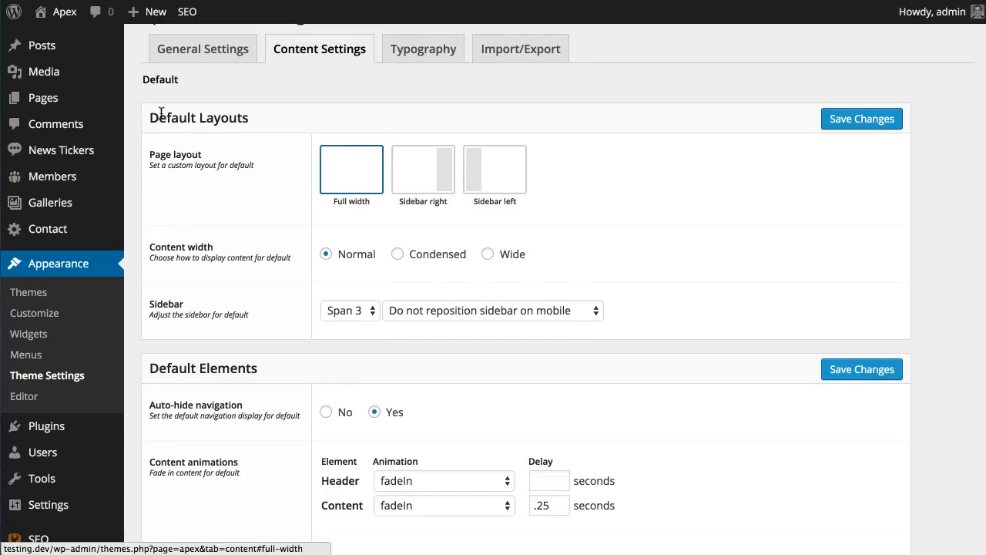
left_click_drag(179, 78, 143, 81)
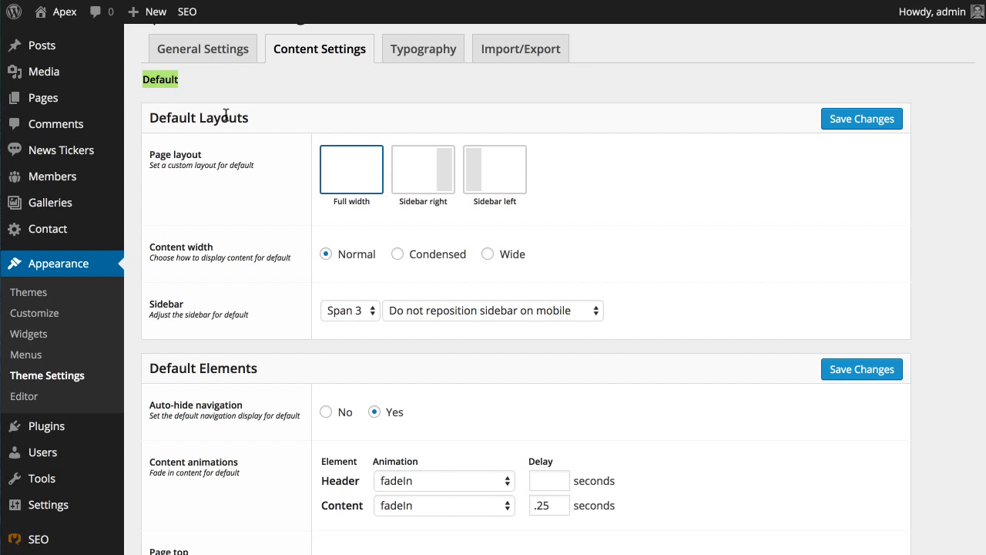
- In the general settings, enable global content sections for Posts and Pages and save the changes
left_click(215, 61)
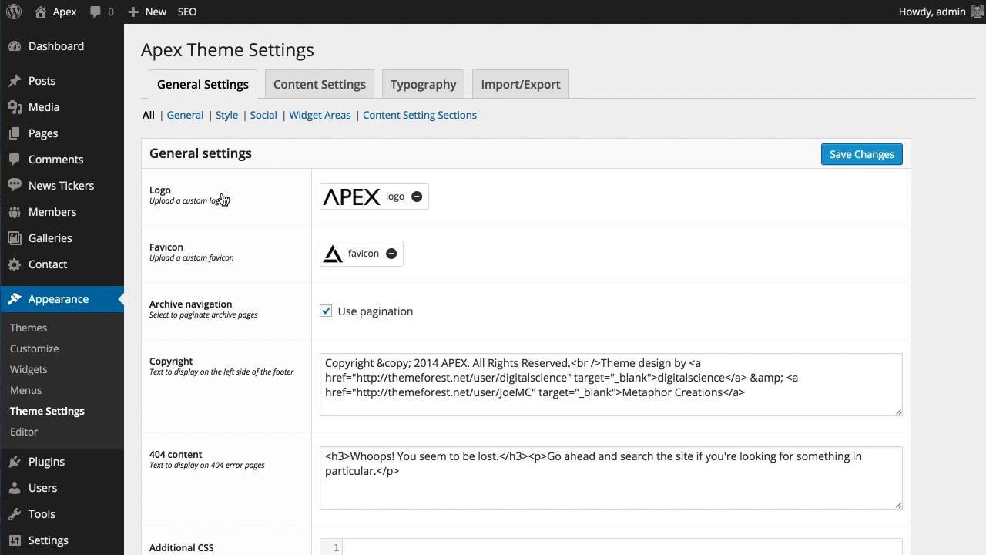
scroll(224, 194, "down", 20)
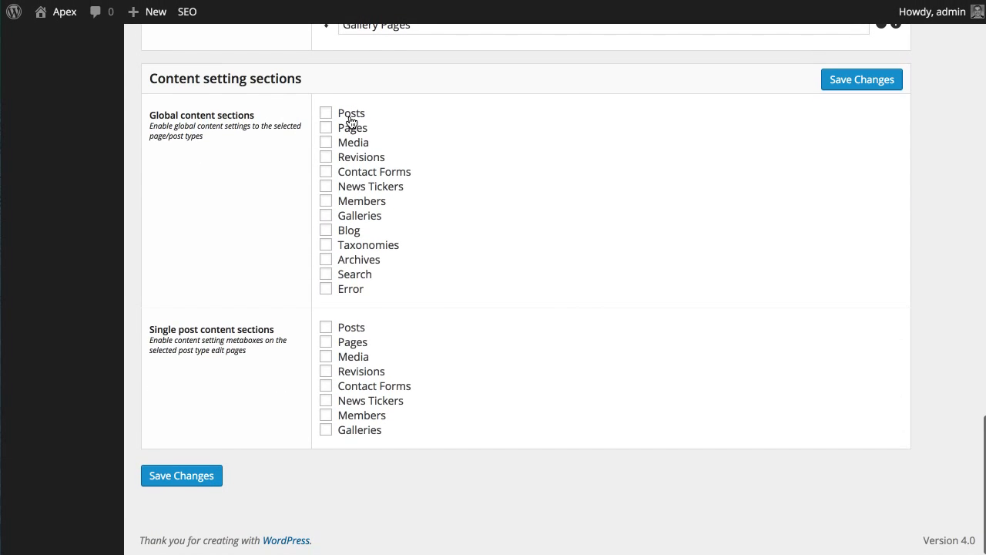
left_click(348, 111)
left_click(348, 126)
left_click(181, 479)
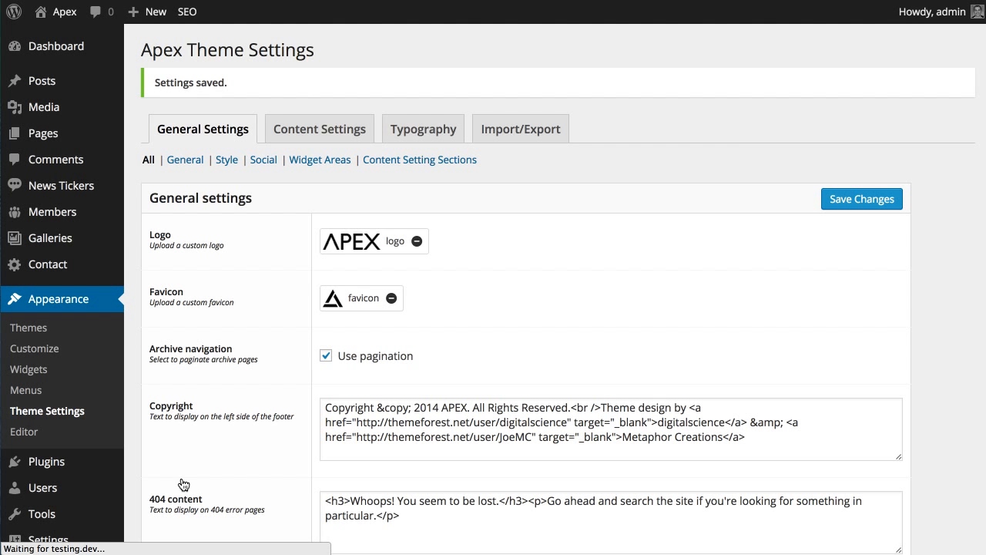
- View the content settings and switch between the Default, Posts and Pages sections, ending on Default
left_click(288, 133)
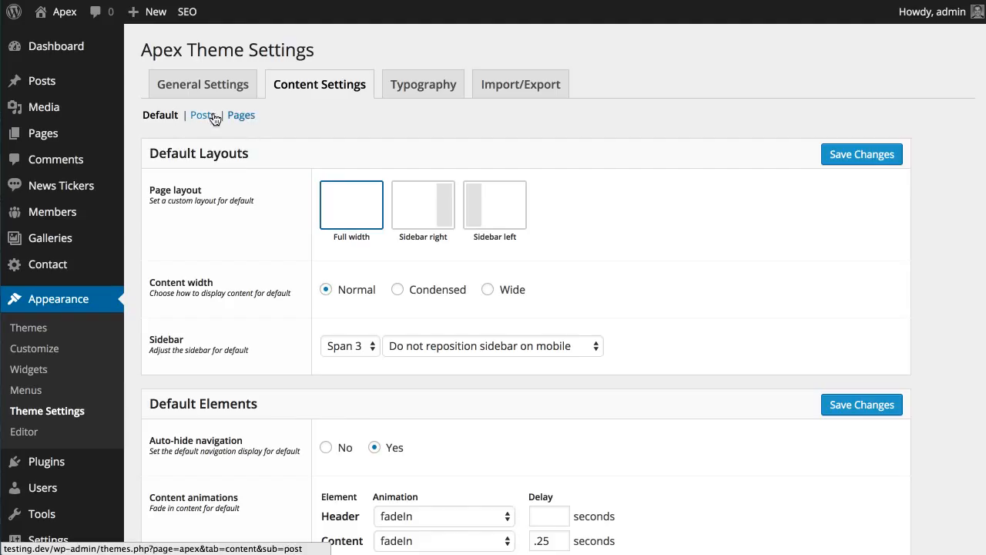
left_click(201, 119)
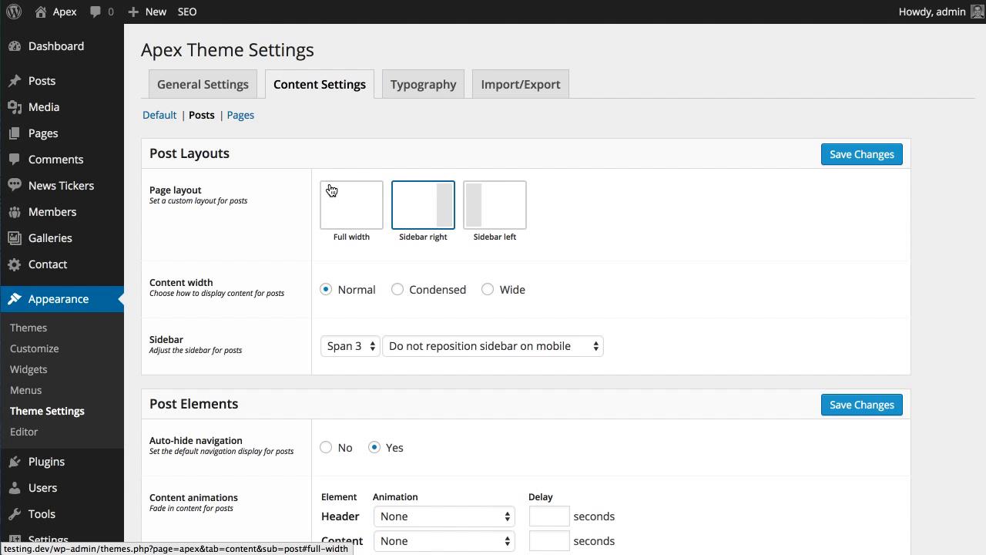
left_click(244, 120)
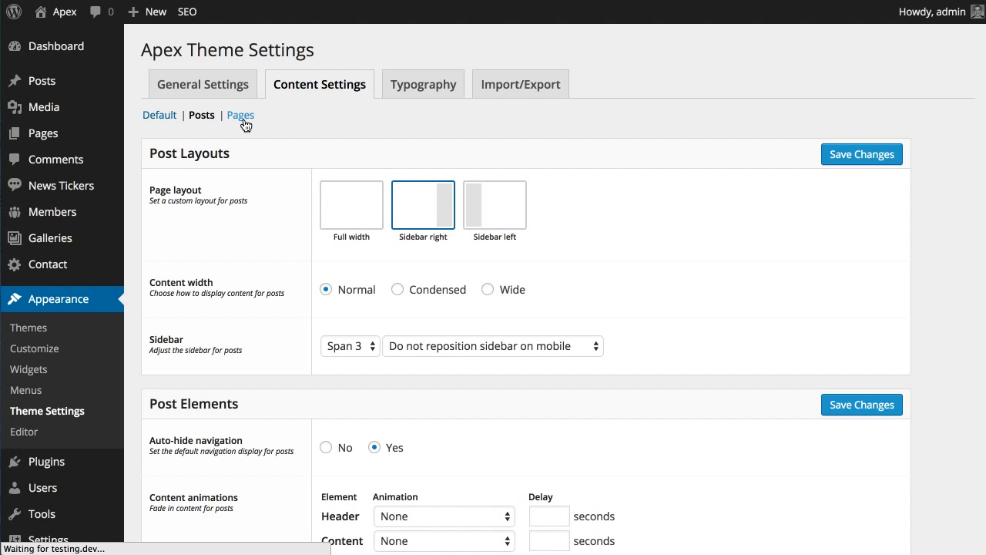
left_click(159, 122)
left_click(202, 120)
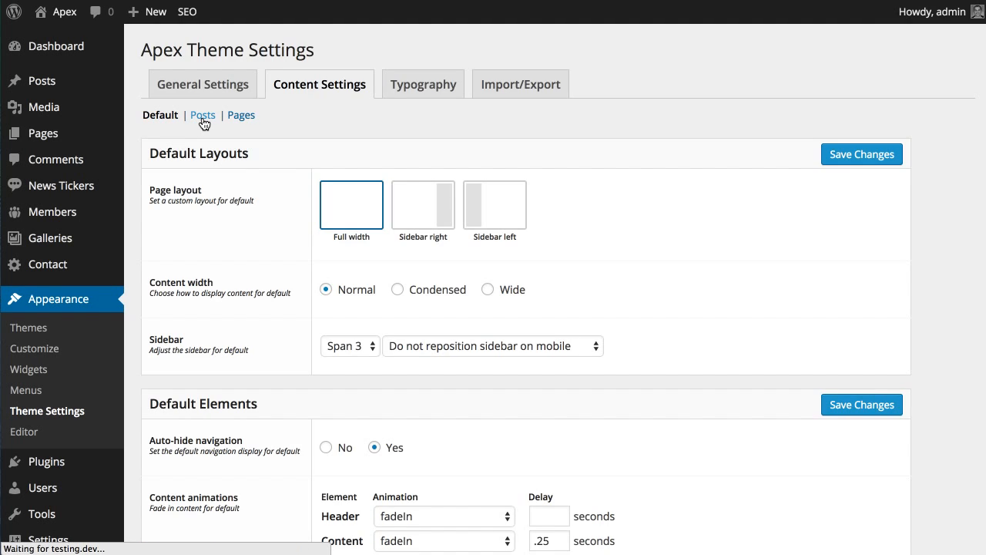
left_click(162, 116)
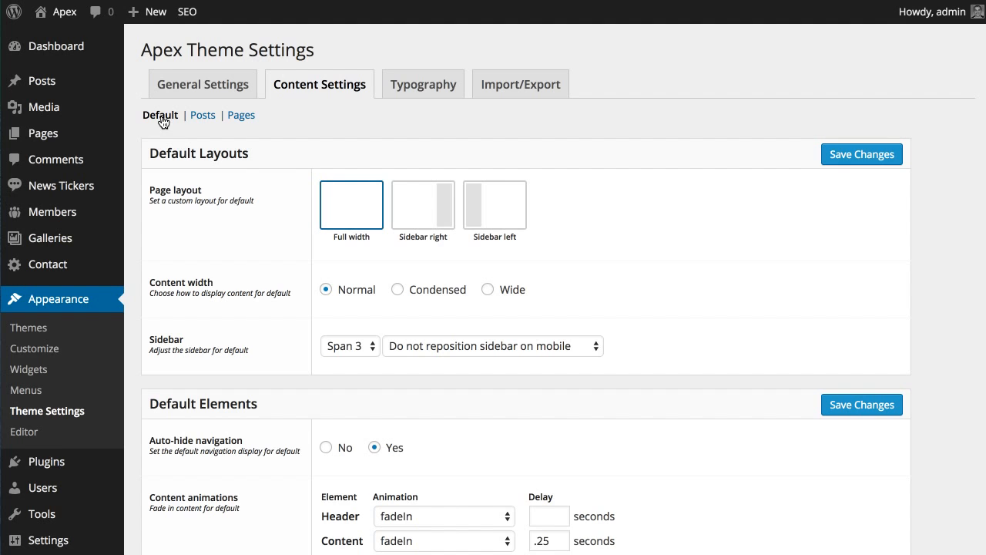
- Compare the default content settings with the Posts section's layout, element and content style settings
scroll(412, 275, "down", 4)
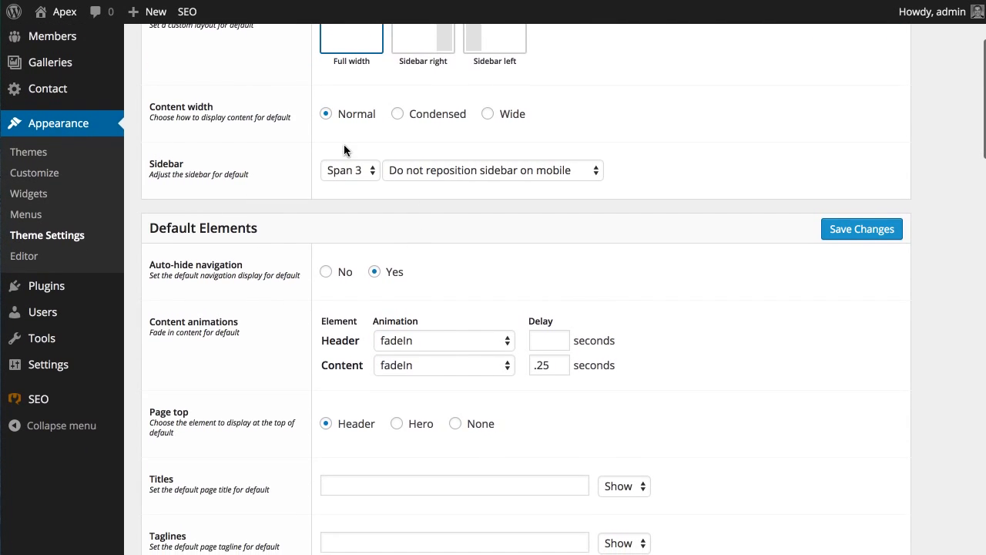
scroll(344, 144, "up", 5)
left_click(200, 123)
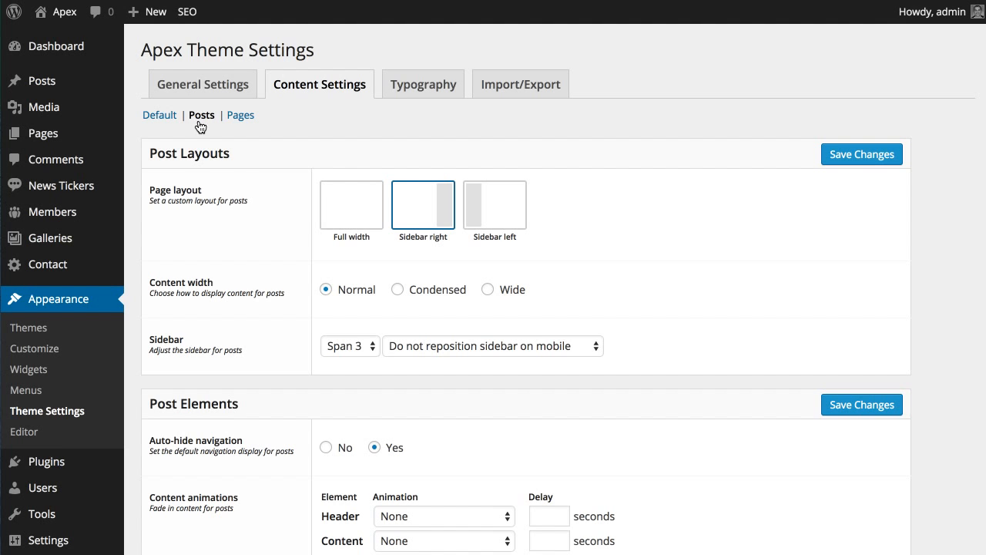
scroll(245, 173, "down", 10)
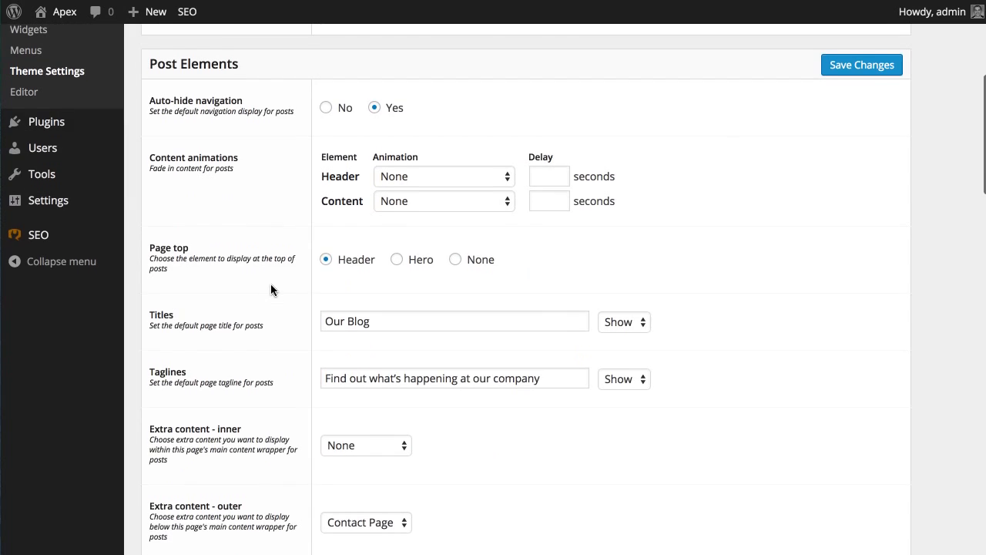
scroll(417, 183, "down", 2)
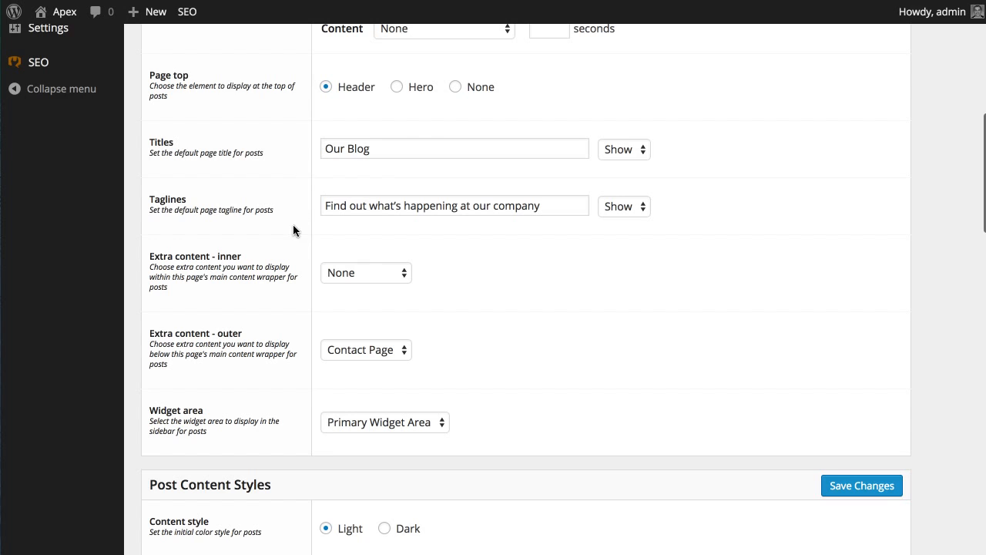
scroll(293, 224, "down", 3)
scroll(292, 225, "up", 10)
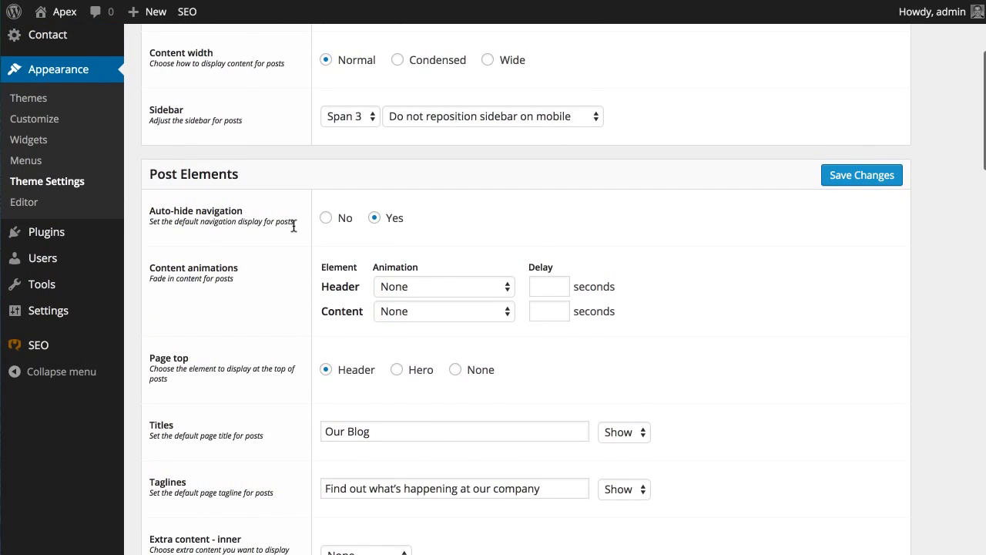
scroll(293, 247, "up", 5)
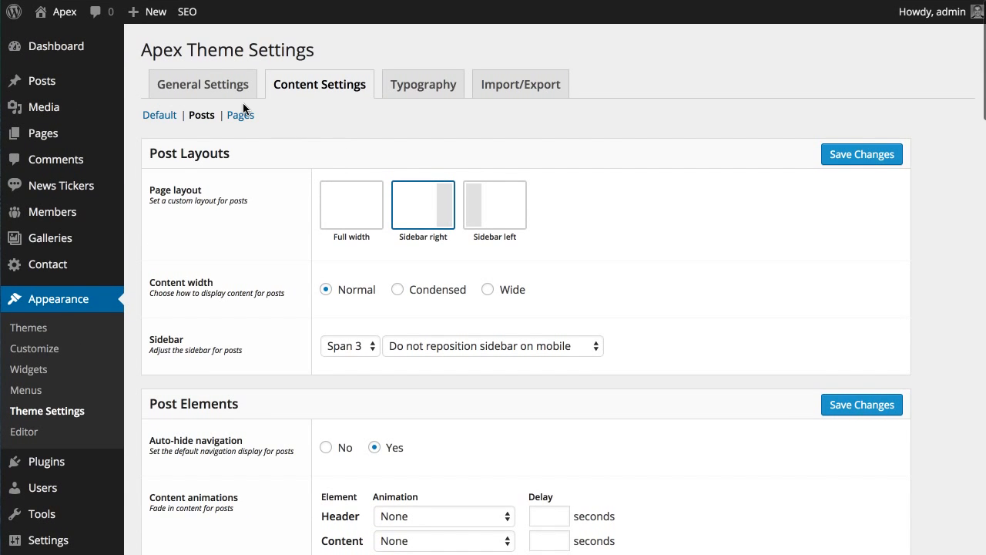
- Enable all remaining global content sections, from Media through Error, save the changes and view the content settings
left_click(194, 90)
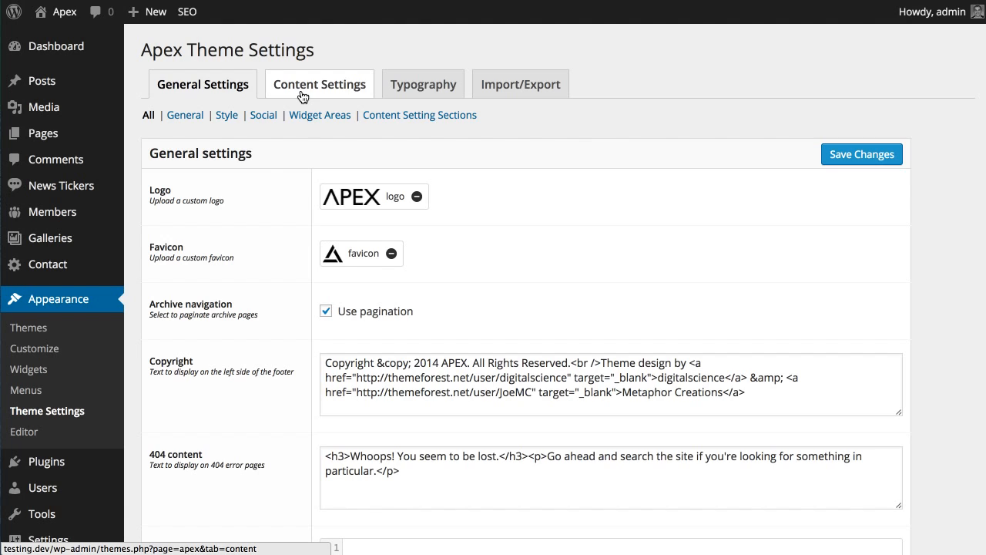
left_click(302, 95)
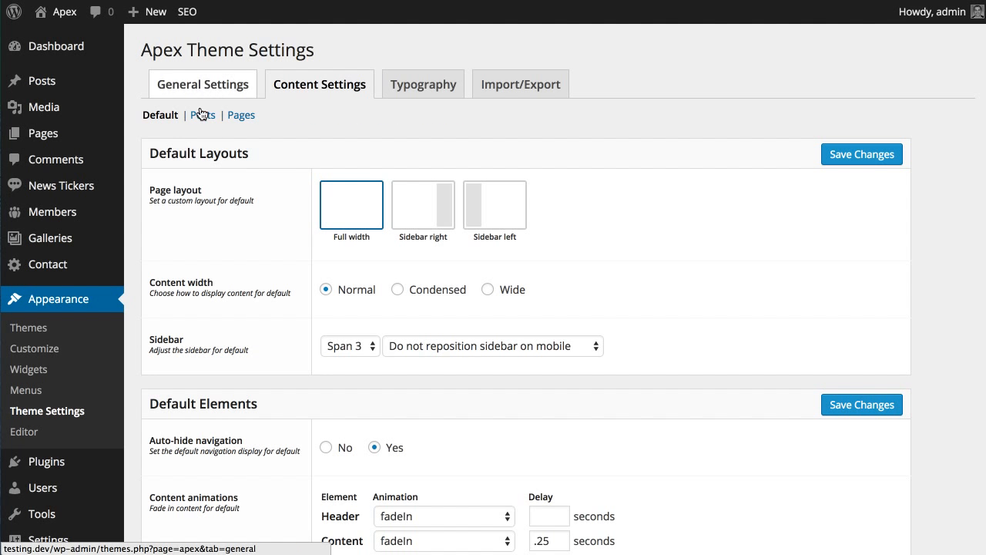
left_click(202, 87)
scroll(210, 278, "down", 20)
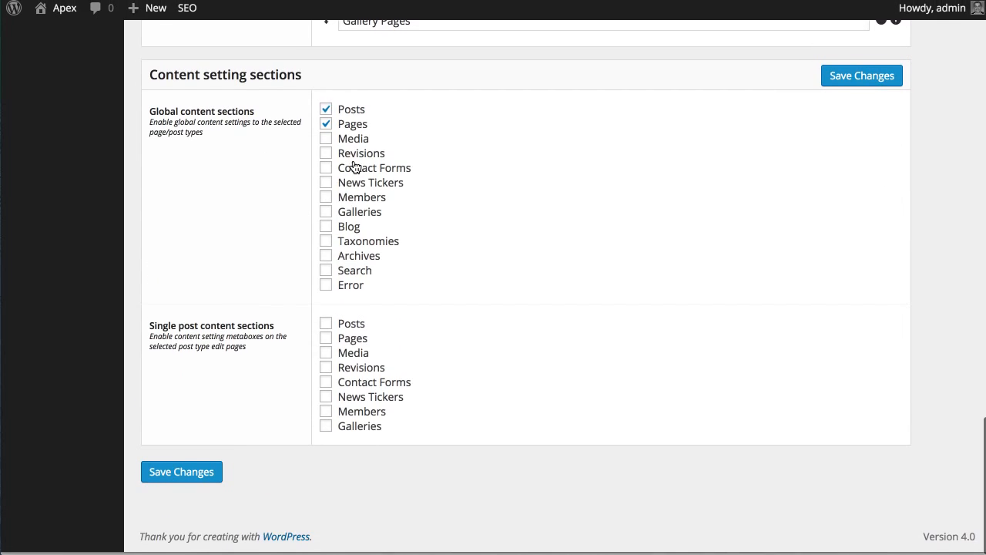
left_click(348, 140)
left_click(348, 154)
left_click(347, 169)
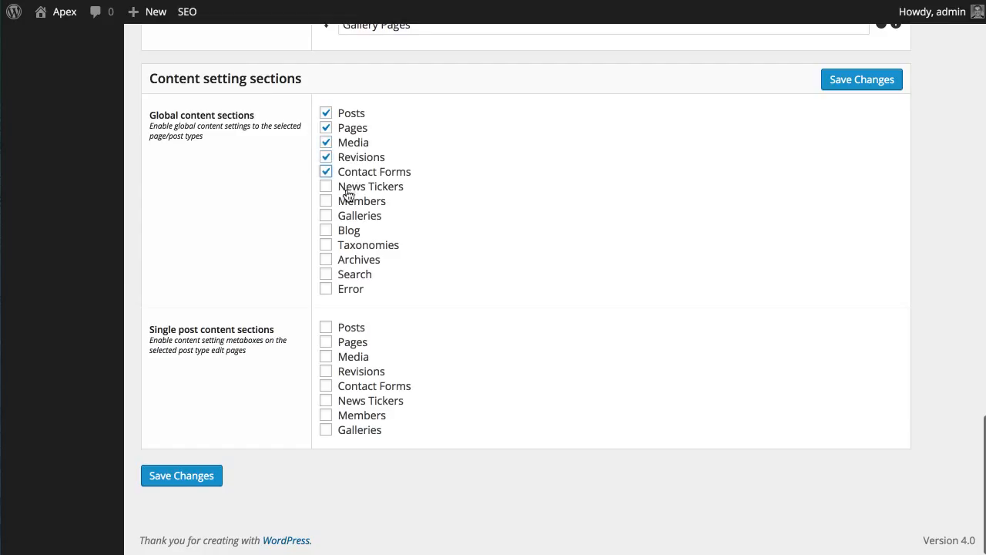
left_click(347, 188)
left_click(347, 202)
left_click(347, 217)
left_click(347, 230)
left_click(347, 245)
left_click(347, 259)
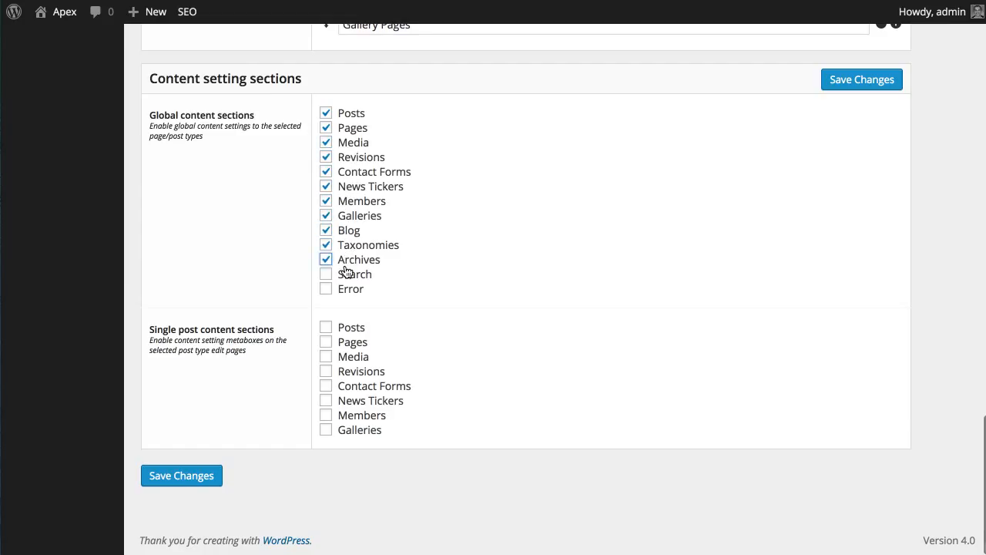
left_click(347, 274)
left_click(347, 289)
left_click(155, 477)
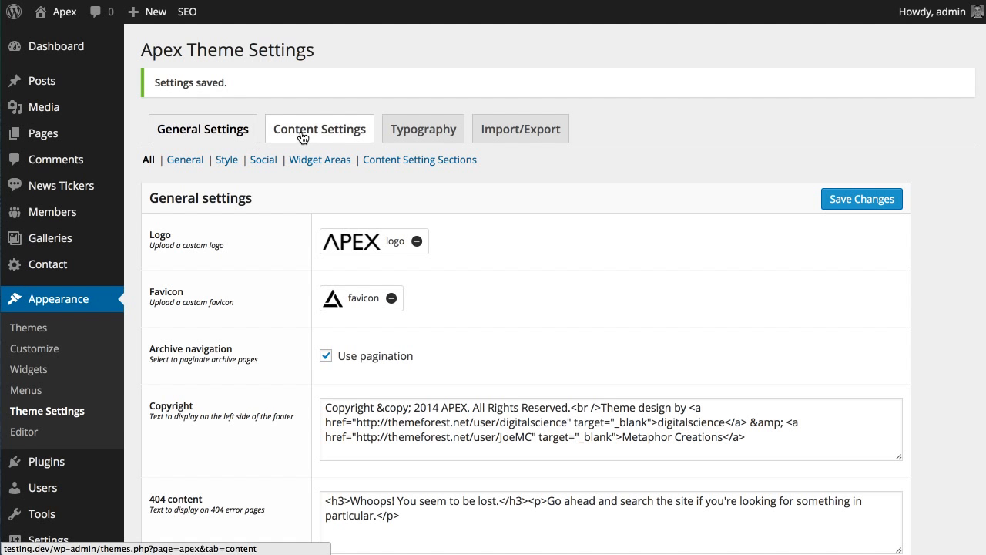
left_click(302, 137)
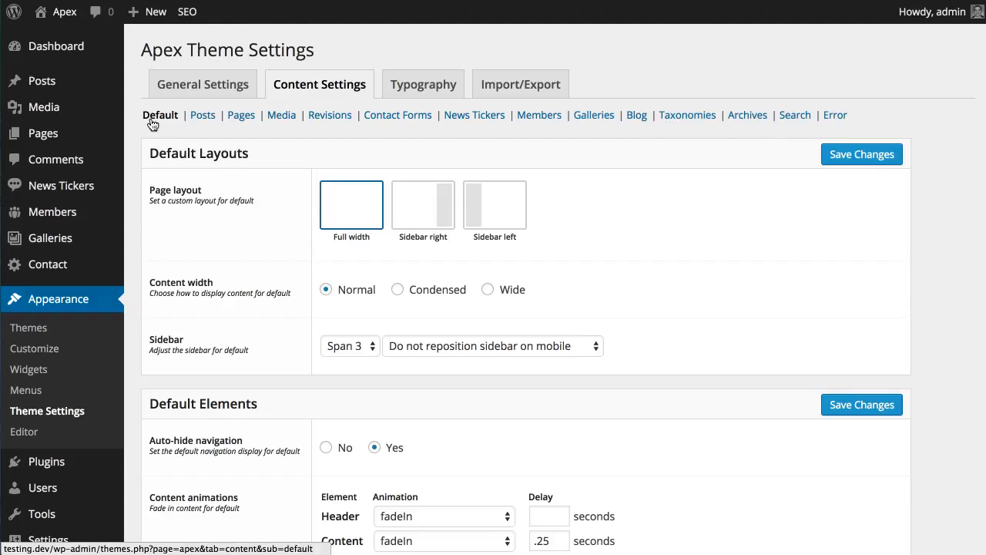
- Disable every global content section except Posts and Pages in the general settings, and save the changes
left_click(188, 87)
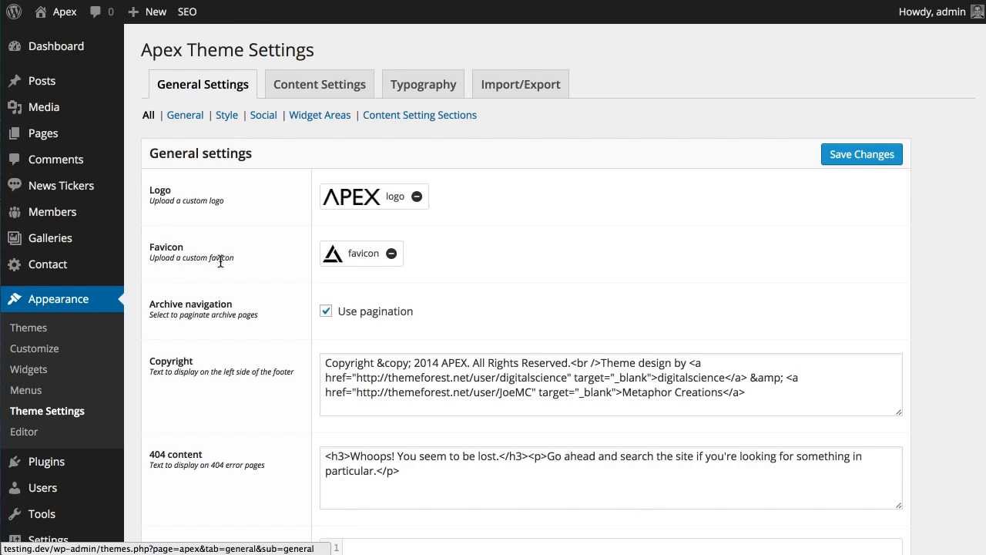
scroll(218, 258, "down", 10)
scroll(220, 261, "down", 2)
left_click(342, 288)
left_click(346, 274)
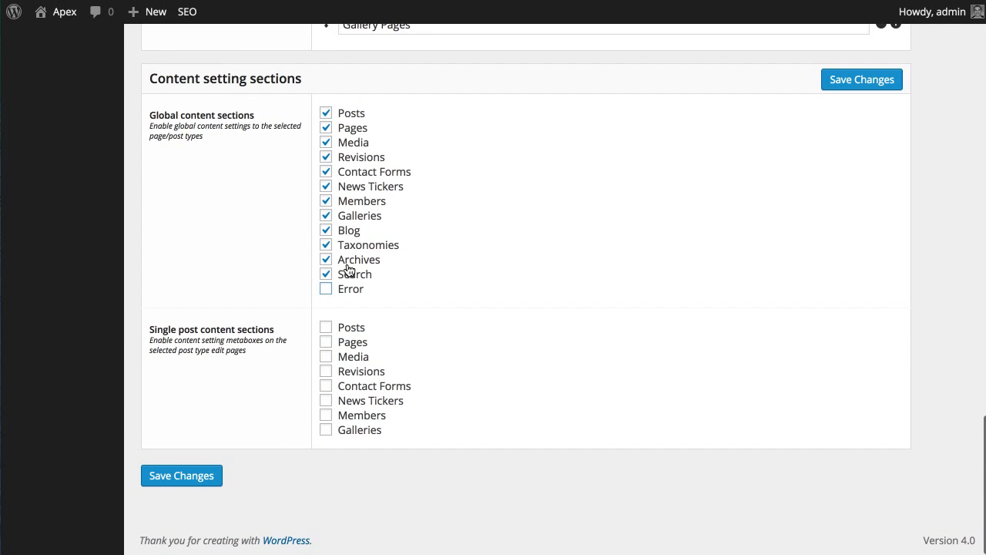
left_click(347, 259)
left_click(348, 246)
left_click(347, 232)
left_click(348, 217)
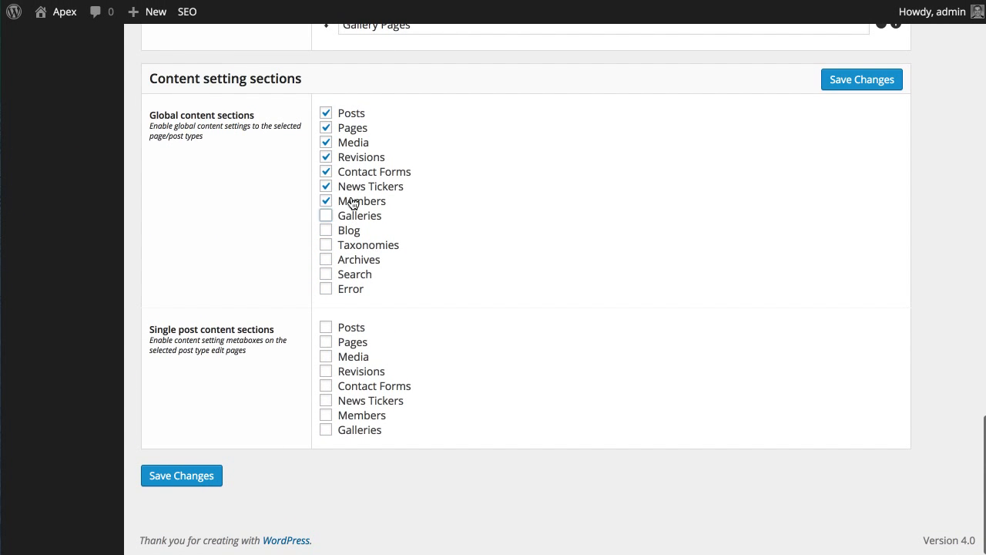
left_click(352, 201)
left_click(353, 187)
left_click(354, 173)
left_click(355, 159)
left_click(885, 82)
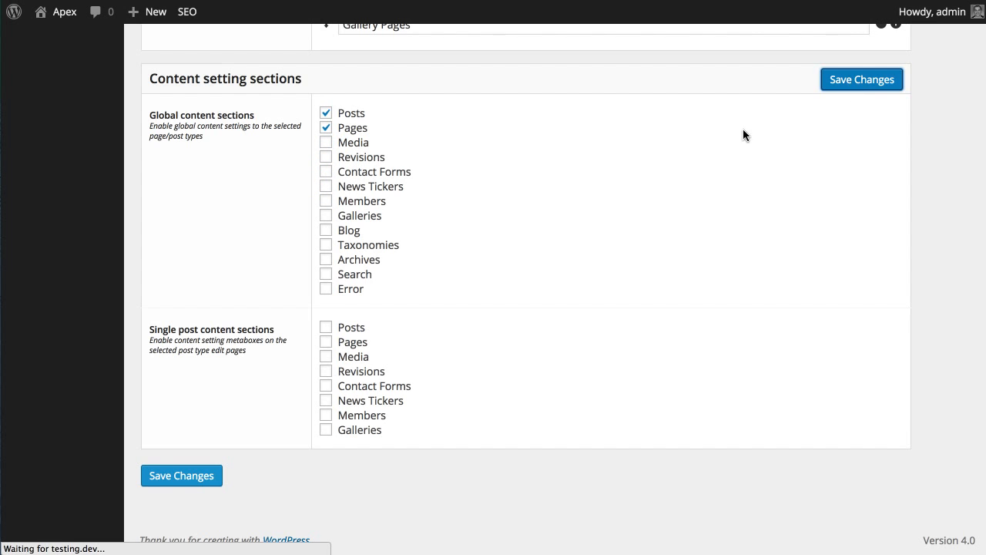
- Return to the content settings to check which sections are offered
scroll(530, 186, "down", 15)
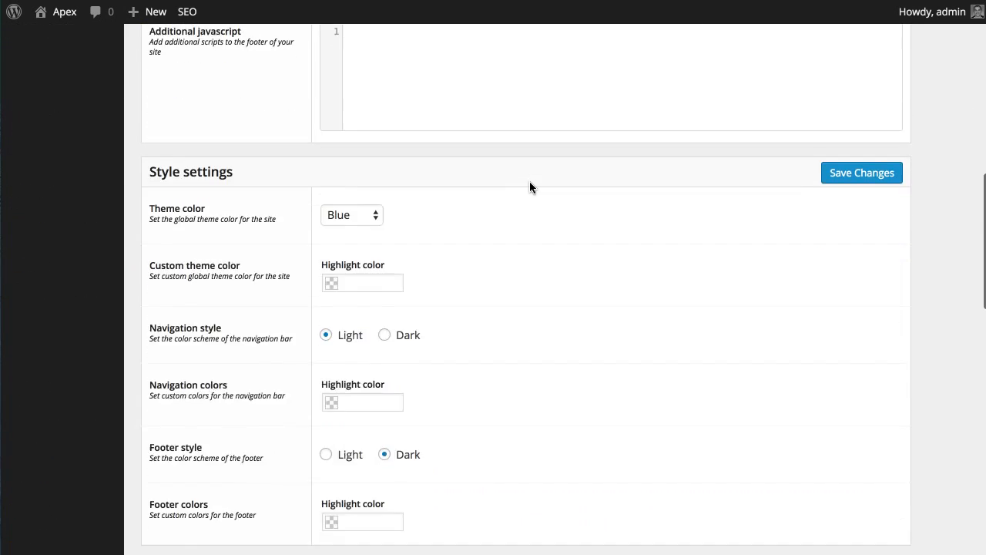
scroll(529, 181, "up", 15)
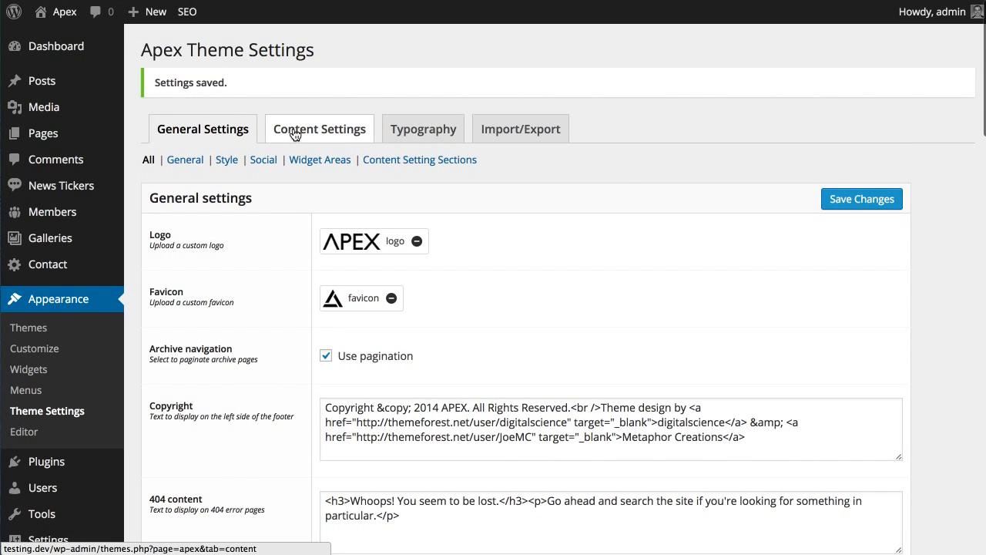
left_click(293, 133)
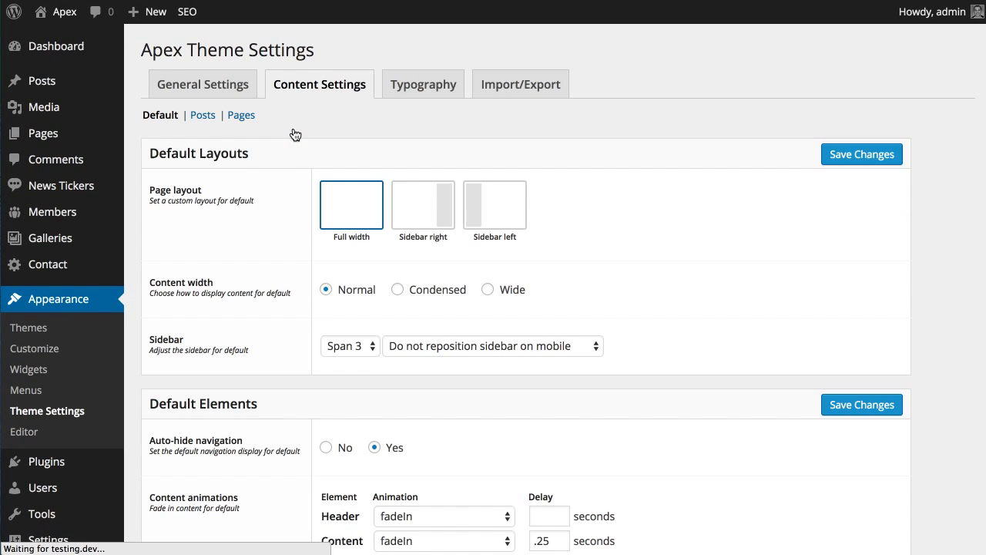
- Enable the single post content section for Pages in the general settings, save the changes and check the selection
left_click(201, 92)
scroll(242, 239, "down", 10)
scroll(242, 245, "down", 8)
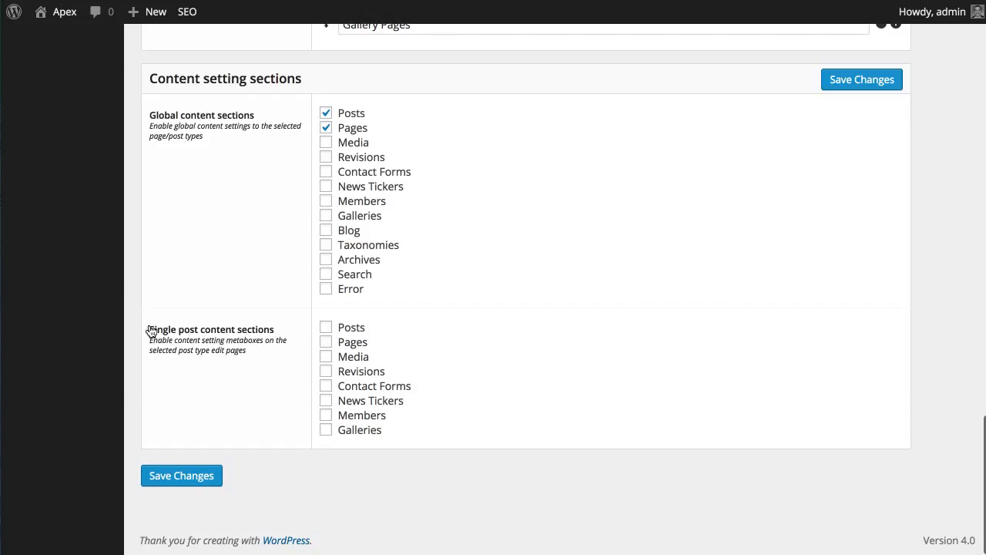
left_click_drag(150, 330, 279, 330)
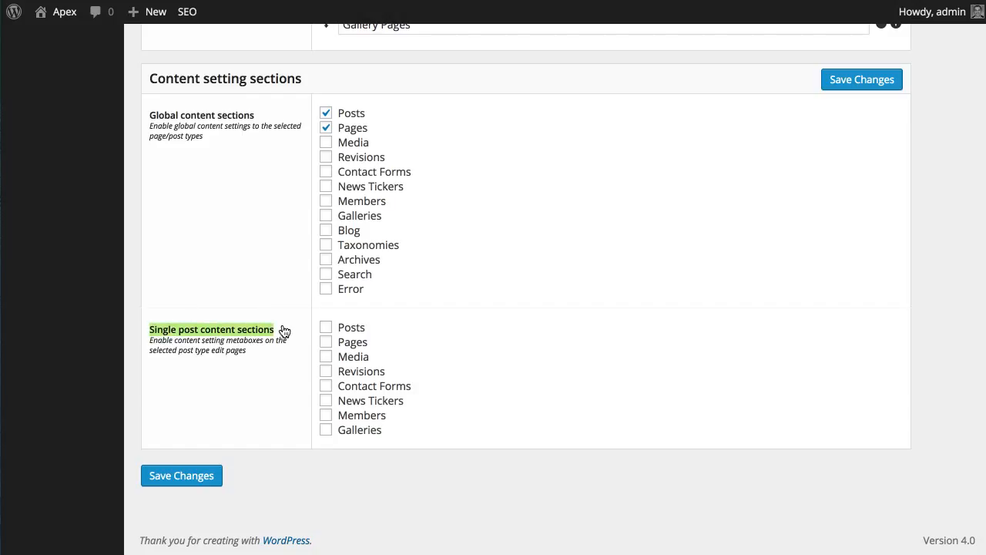
left_click(171, 478)
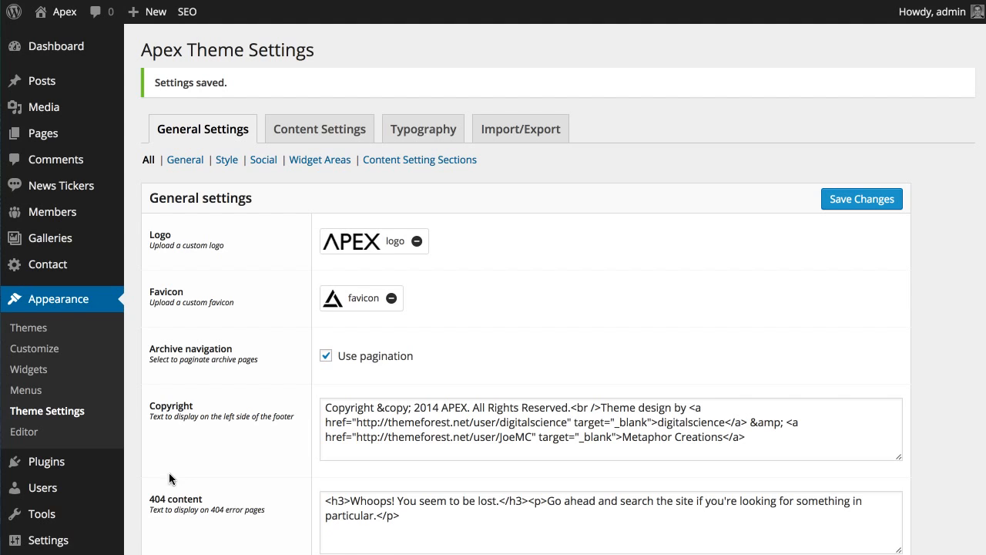
scroll(344, 385, "down", 20)
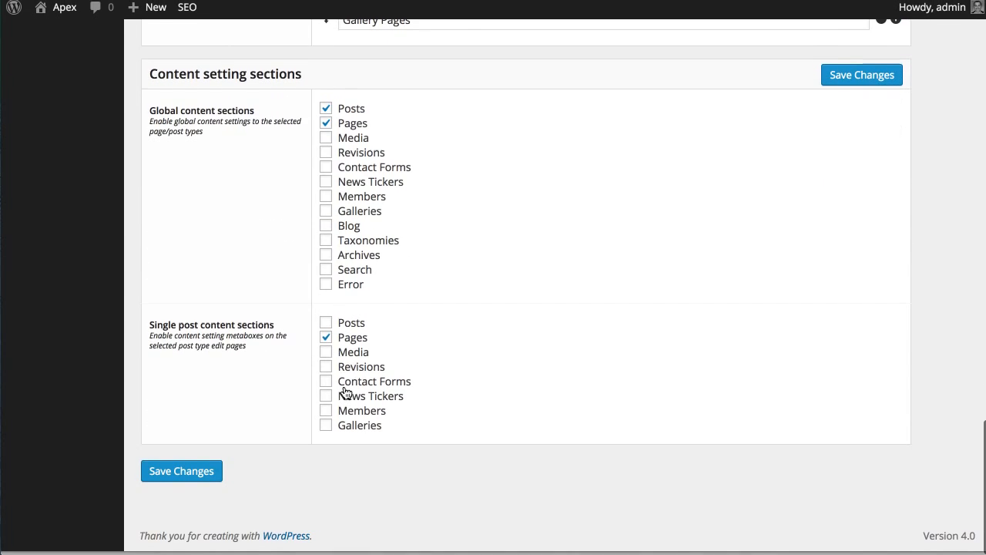
scroll(308, 354, "up", 20)
- Find the Home page in the list of all pages and open it for editing
mouse_move(47, 139)
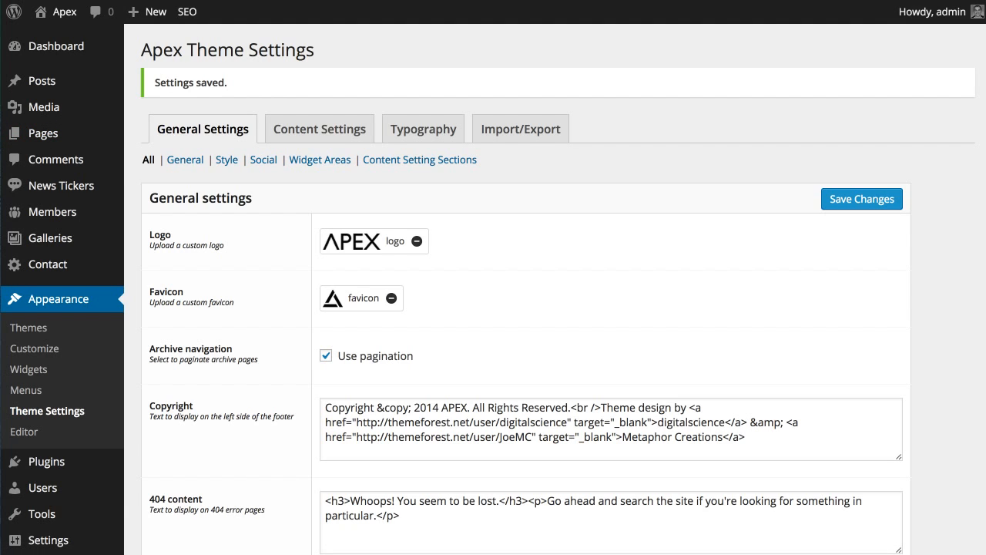
scroll(254, 277, "down", 3)
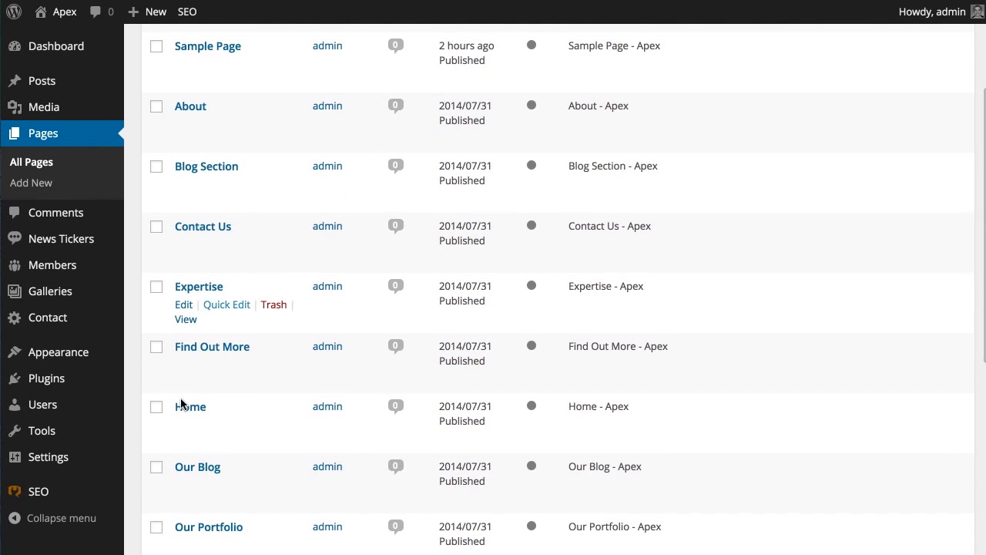
left_click(185, 406)
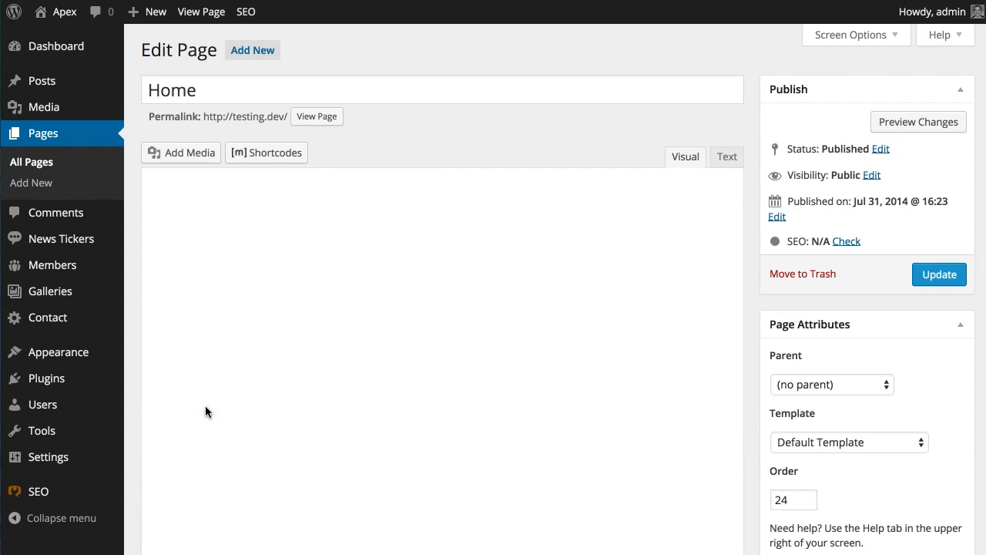
- Look through the Layout, Elements, Content Style and Hero Settings sections of the Home page's Apex Page Settings
scroll(205, 406, "down", 5)
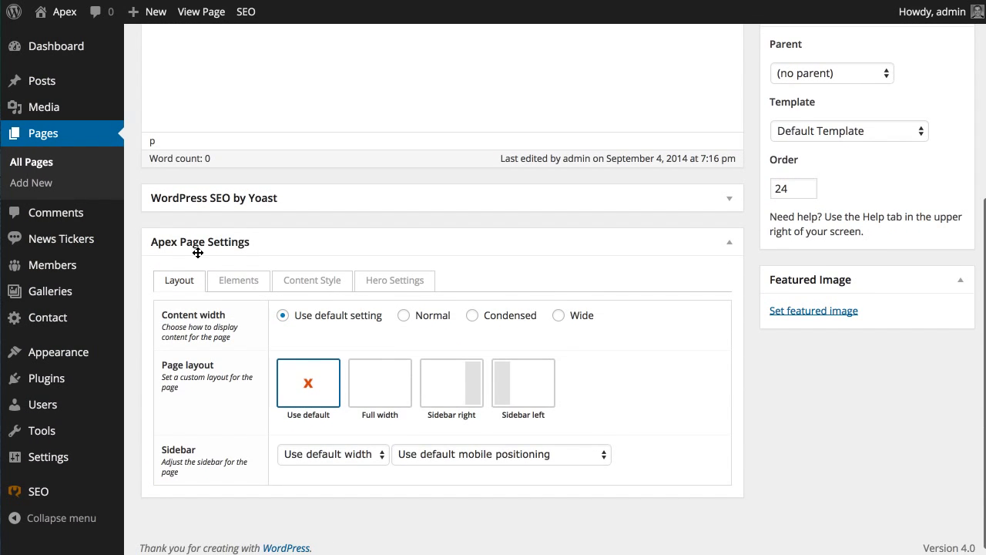
left_click(232, 283)
left_click(308, 282)
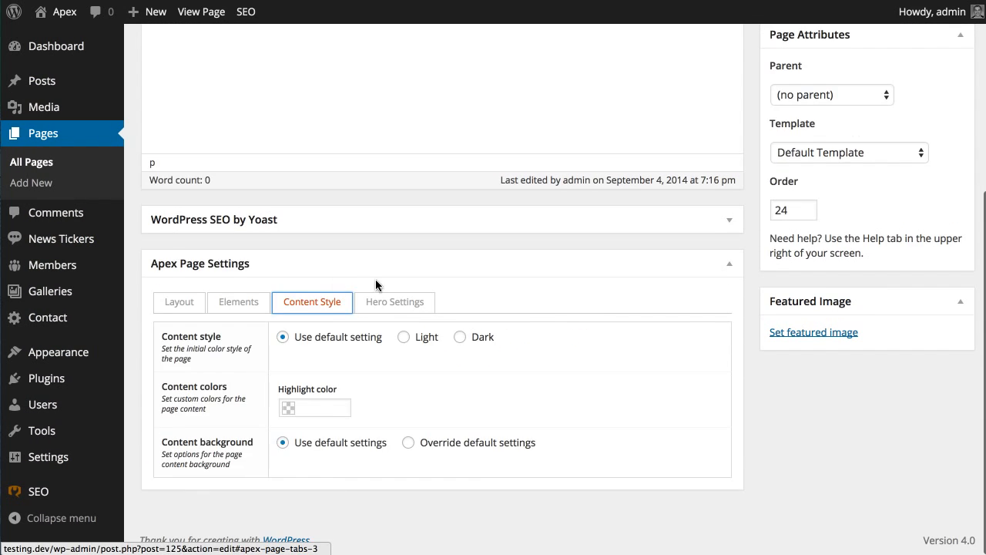
left_click(385, 301)
left_click(177, 303)
left_click(233, 303)
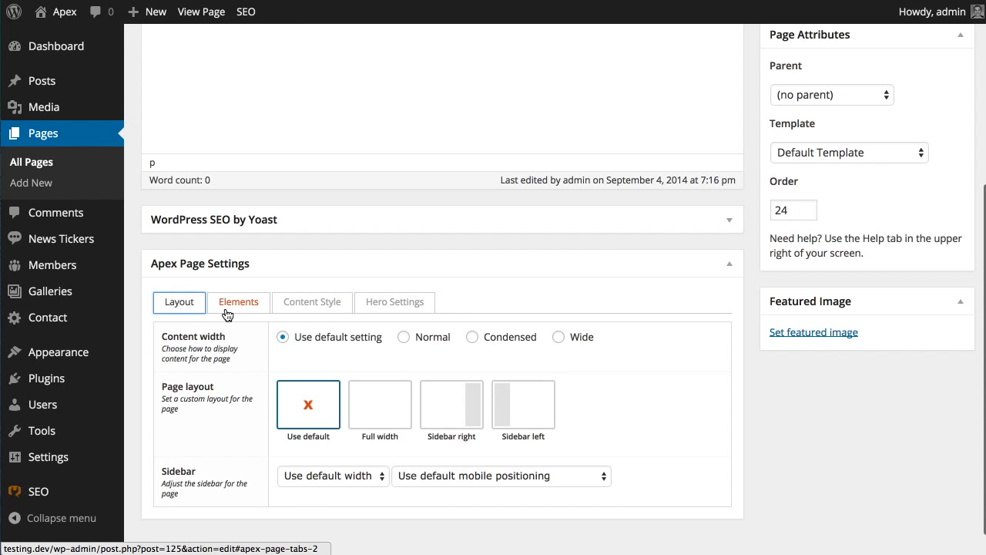
left_click(304, 303)
left_click(358, 306)
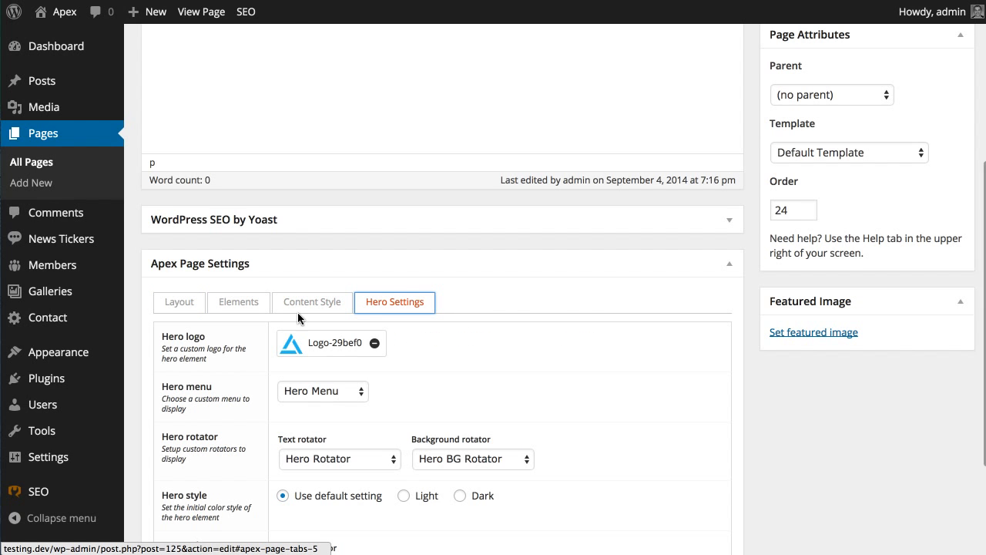
scroll(253, 325, "down", 2)
left_click(177, 208)
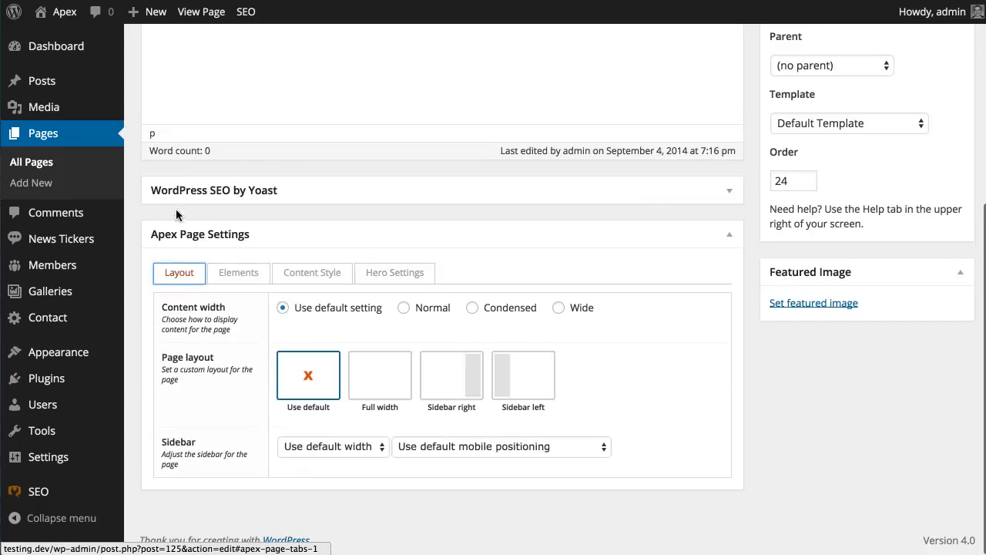
- Examine the Home page's Elements settings, from the page icon and title down to extra content and widget area
left_click(222, 275)
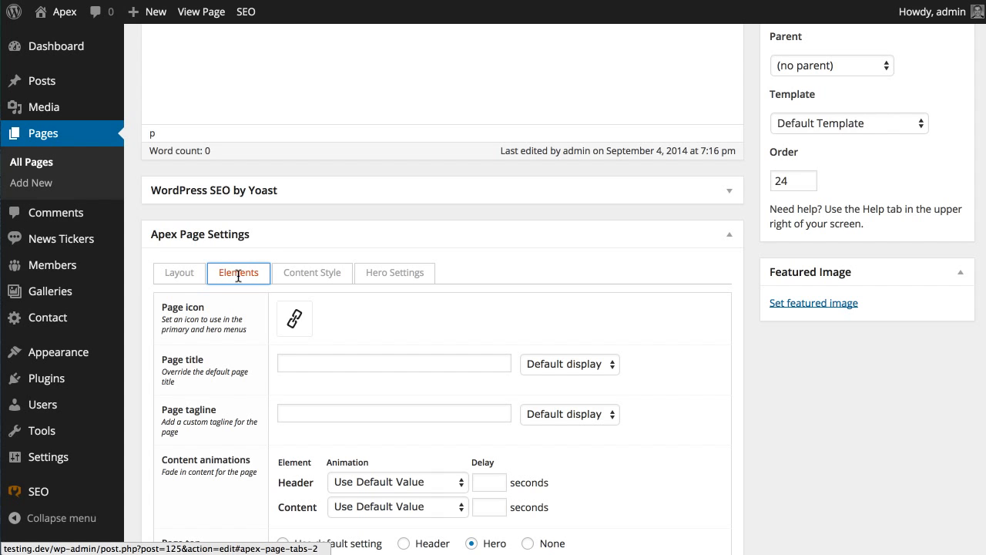
left_click(185, 276)
left_click(240, 269)
scroll(251, 319, "down", 4)
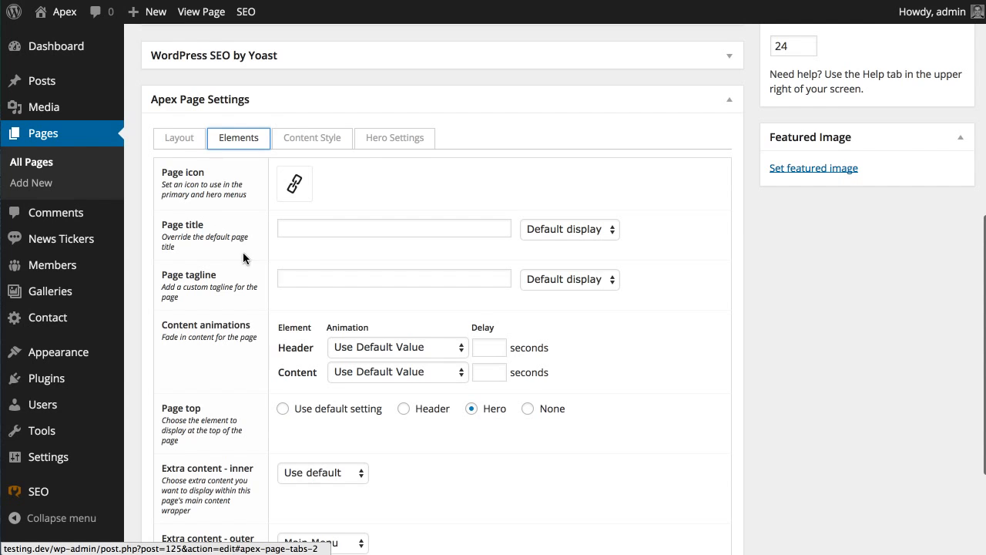
scroll(315, 284, "down", 2)
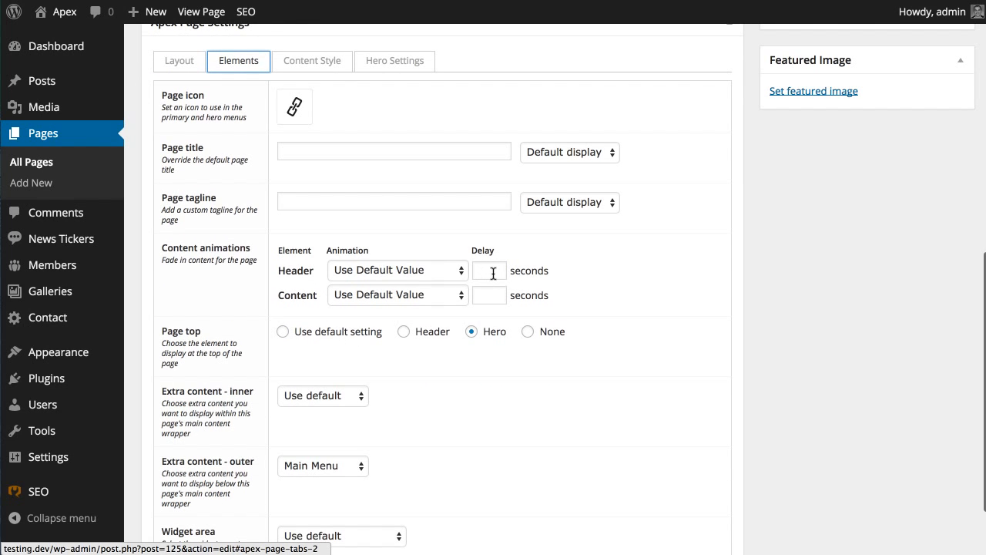
scroll(286, 290, "down", 3)
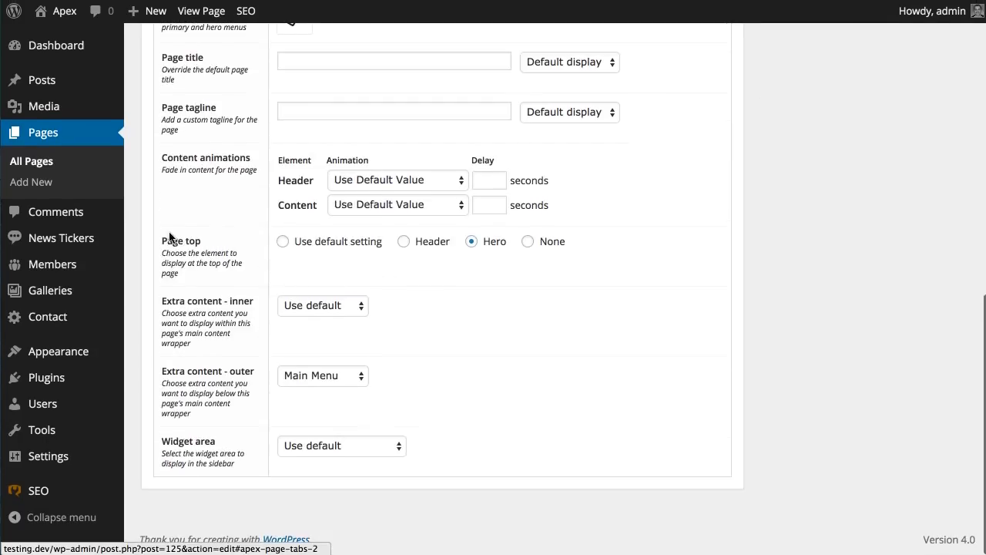
- Try the Use default setting and Header options for the Home page's Page top, and set it back to Hero
left_click(306, 245)
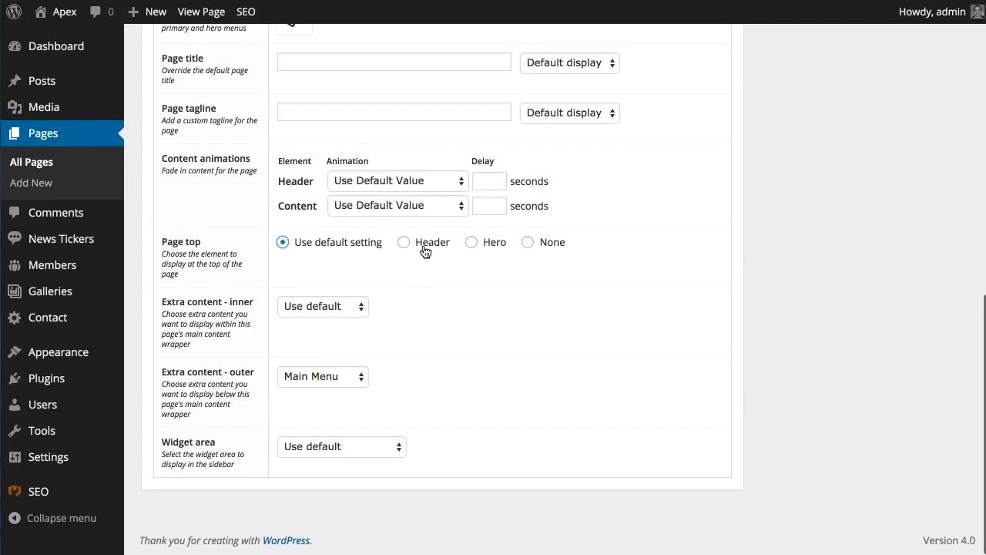
left_click(425, 252)
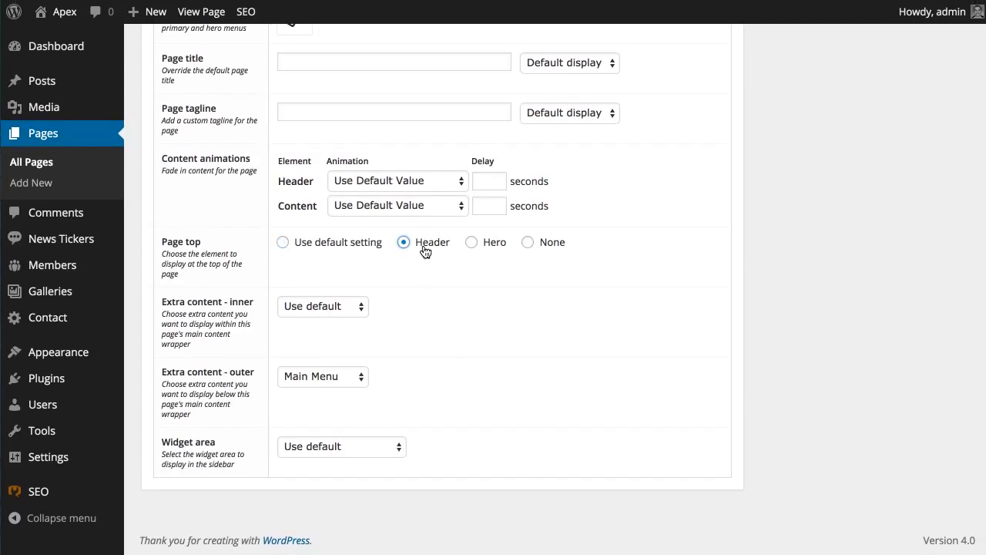
left_click(484, 242)
scroll(518, 312, "up", 5)
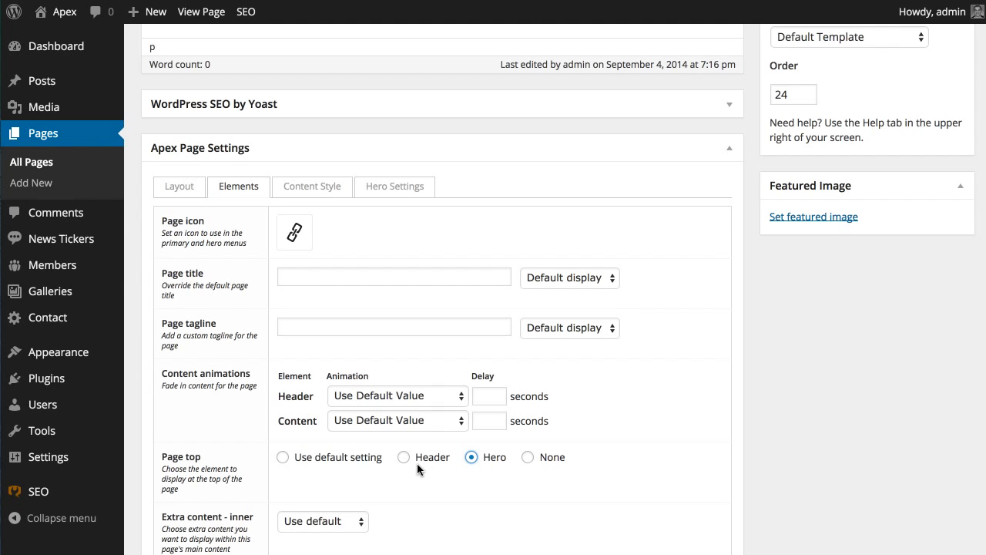
scroll(417, 468, "down", 5)
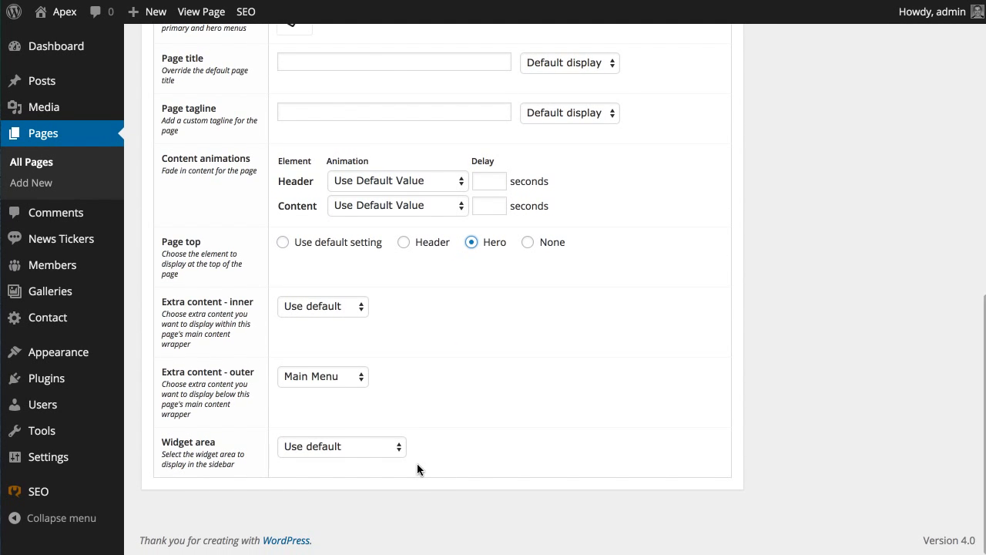
scroll(417, 468, "up", 10)
scroll(417, 468, "down", 6)
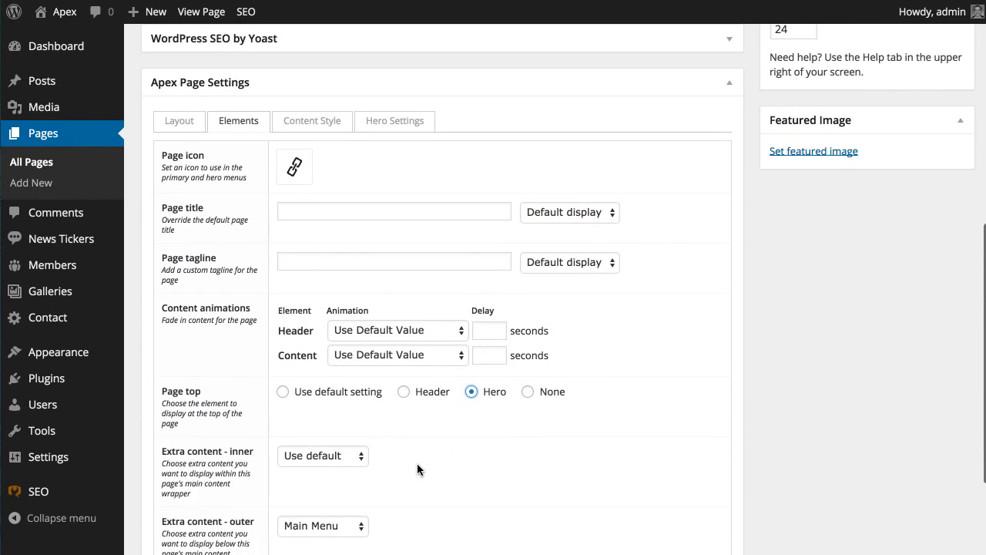
scroll(417, 463, "down", 4)
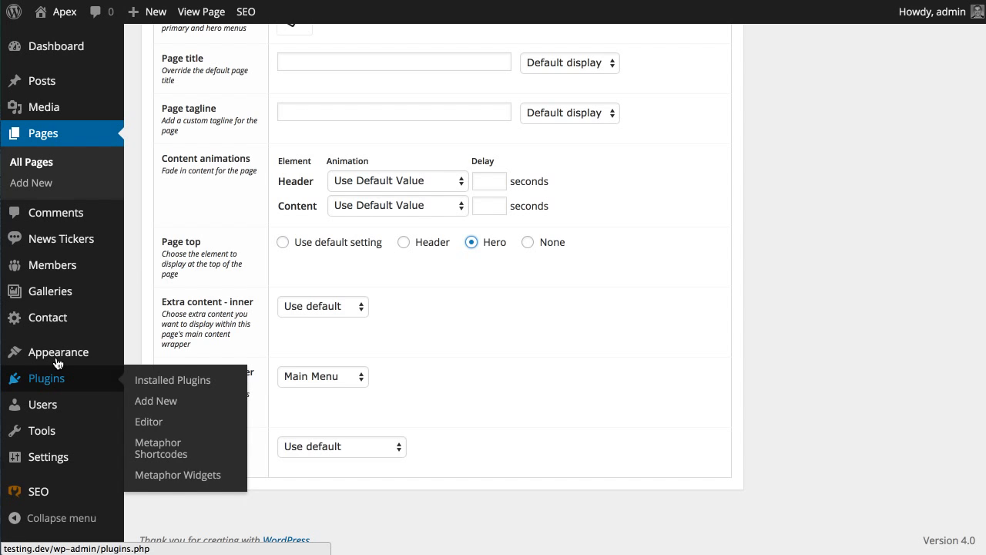
- Open the theme's content settings and compare the Default, Posts and Pages sections, returning to the Default section
mouse_move(58, 354)
left_click(158, 438)
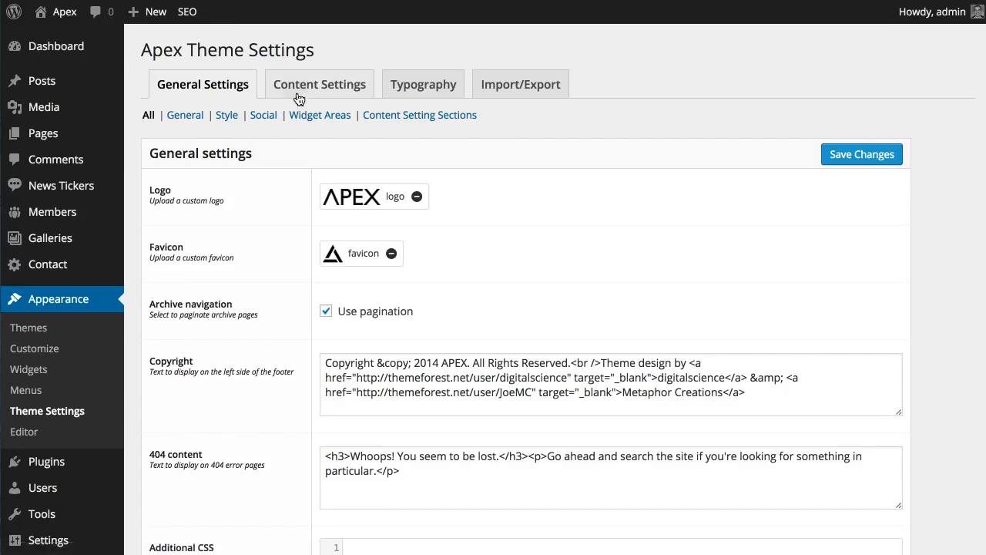
left_click(303, 92)
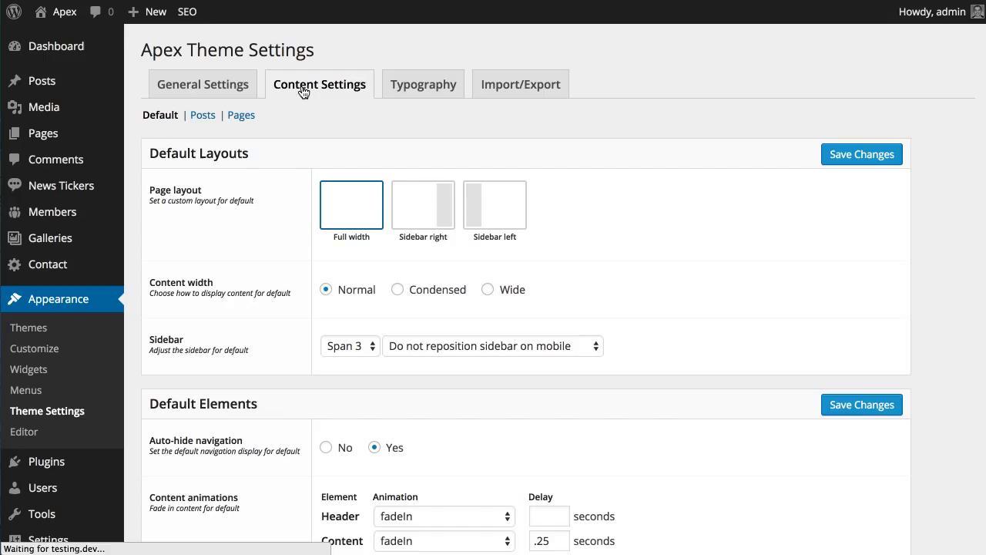
left_click(205, 122)
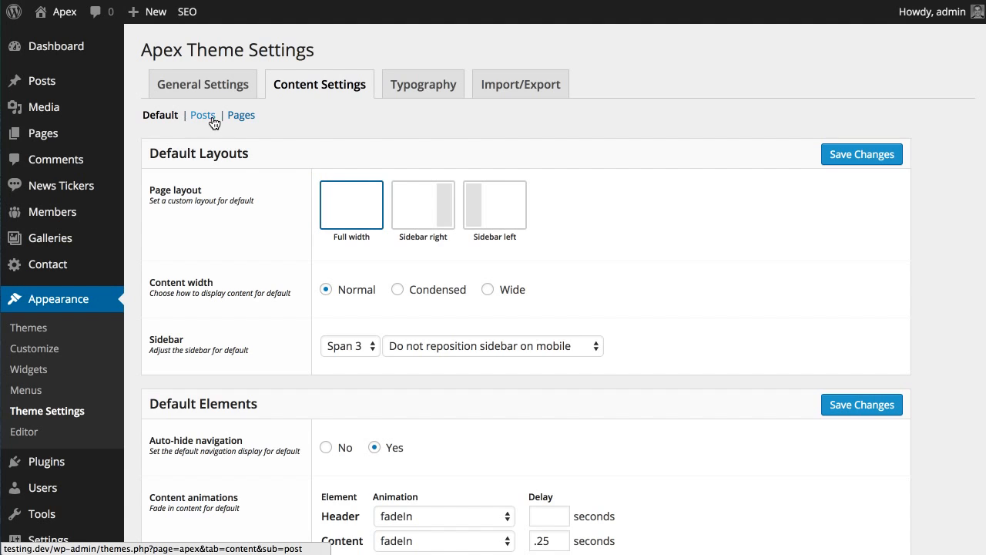
left_click(240, 120)
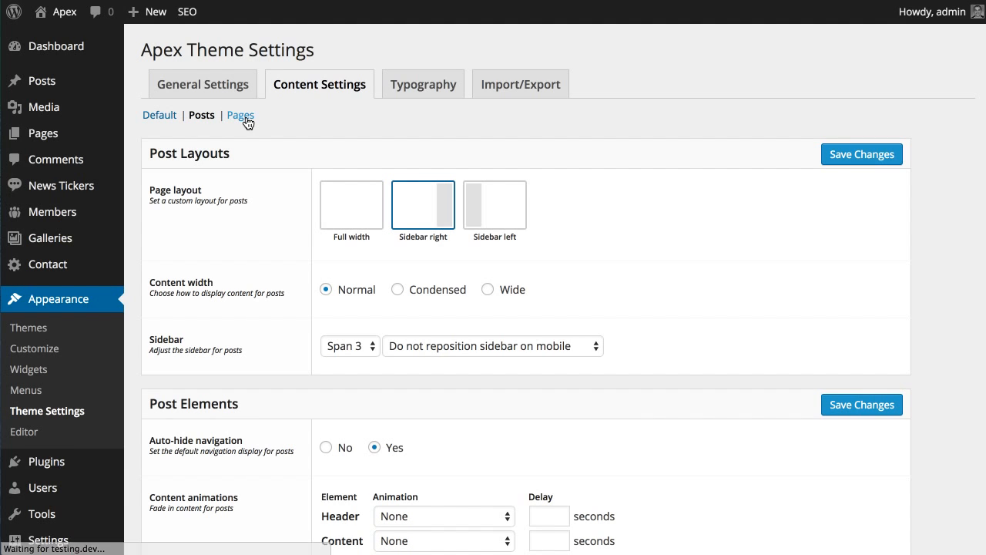
left_click(206, 119)
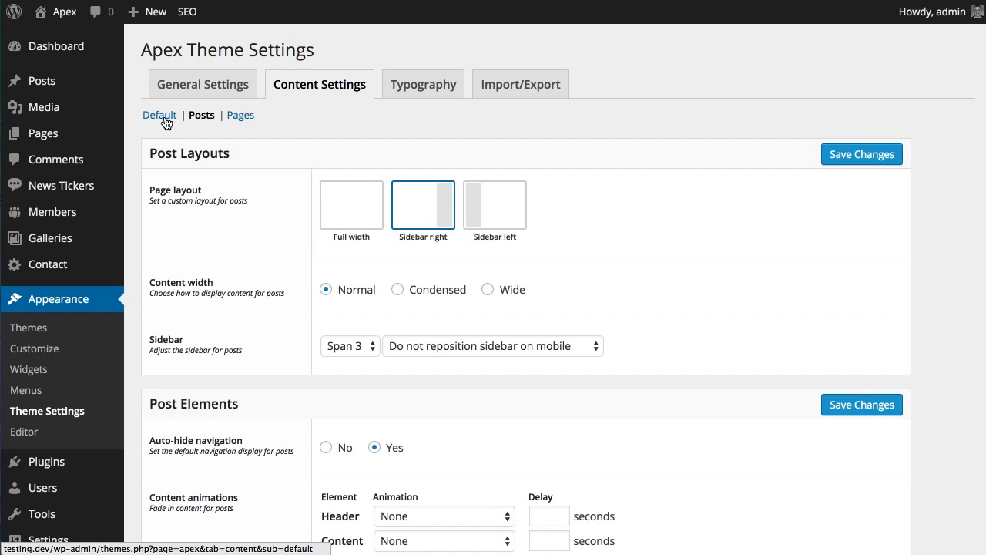
left_click(166, 123)
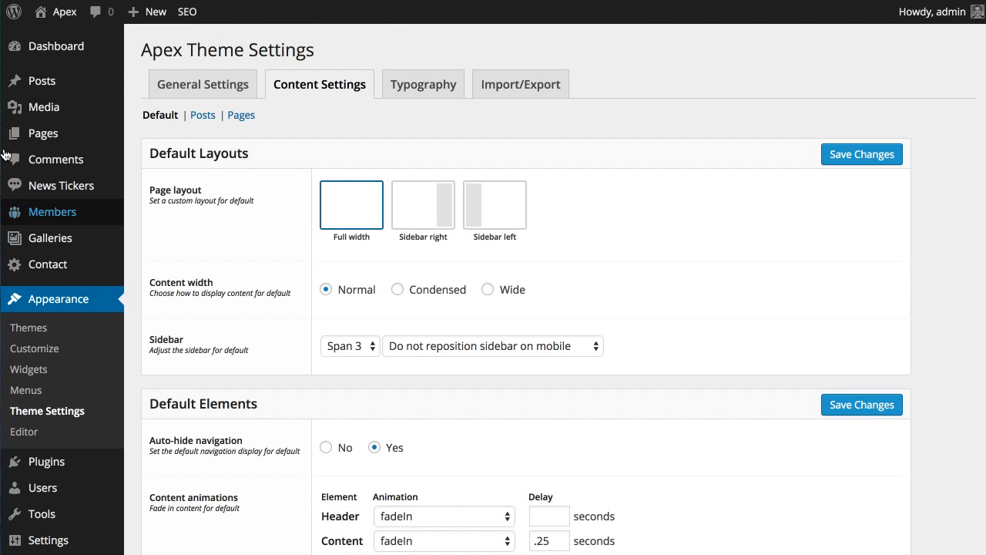
- Open the Our Clients page from the page list for editing and find its Apex Page Settings
left_click(11, 141)
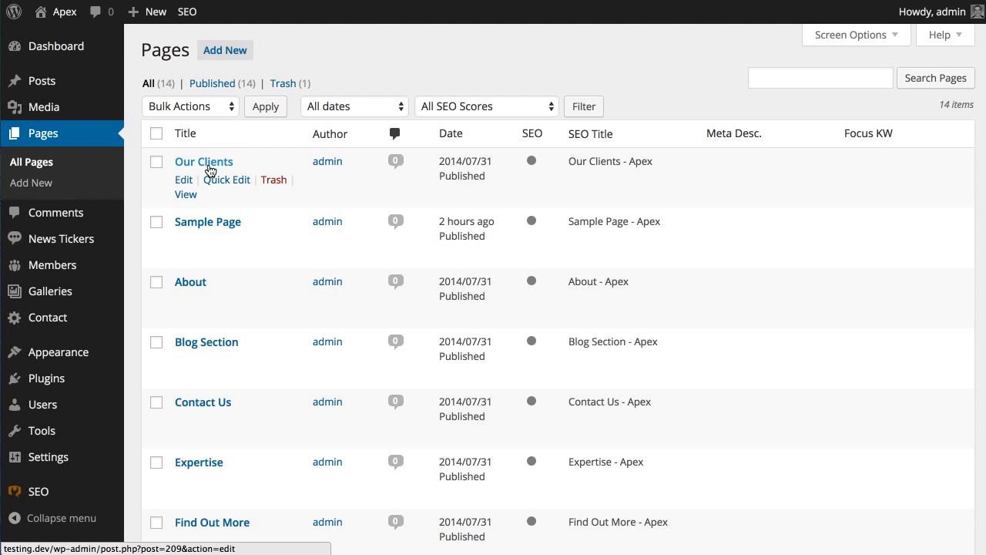
left_click(201, 163)
scroll(249, 284, "down", 5)
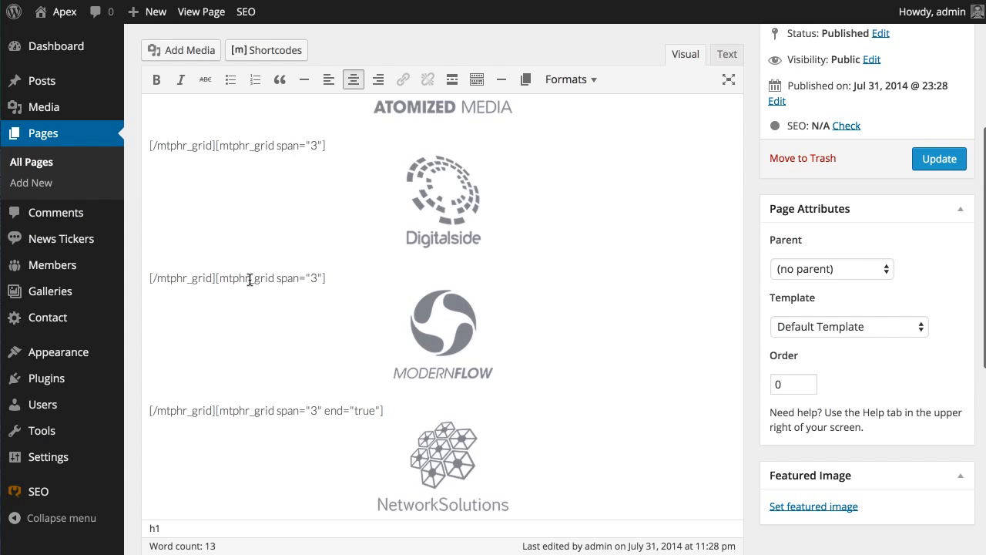
scroll(240, 471, "down", 5)
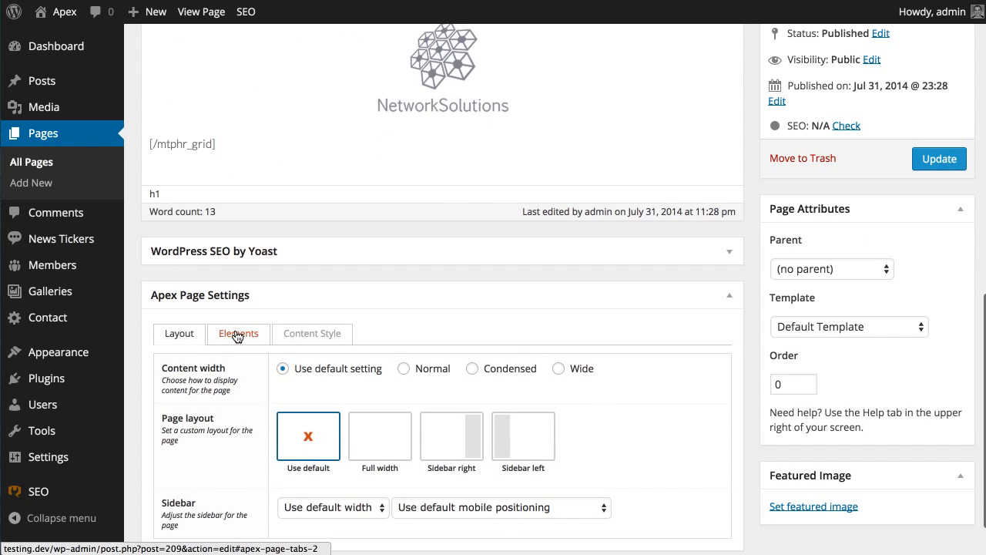
- Examine the Our Clients page's Elements settings, including the page title and tagline overrides, and return to the page content
left_click(235, 333)
scroll(268, 359, "down", 5)
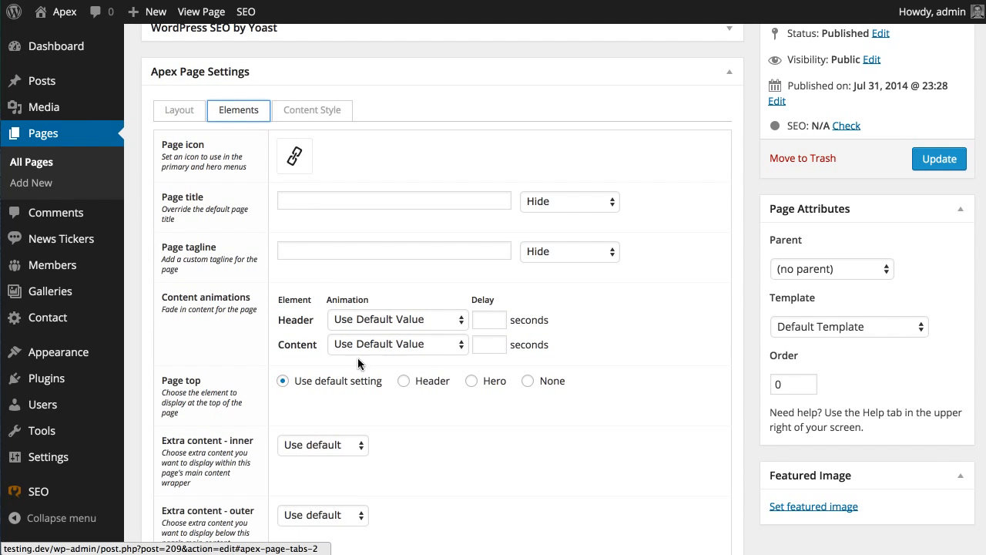
left_click(440, 242)
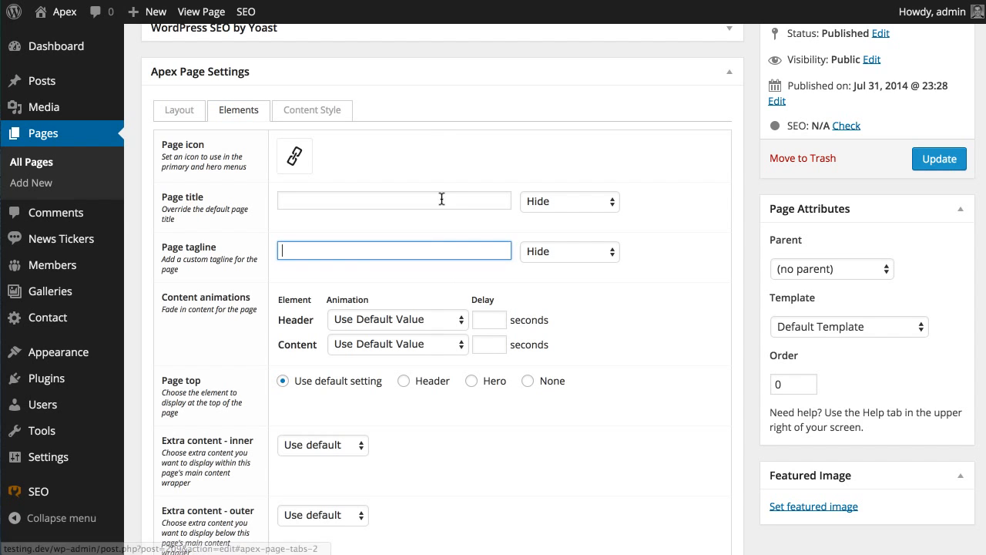
left_click(437, 196)
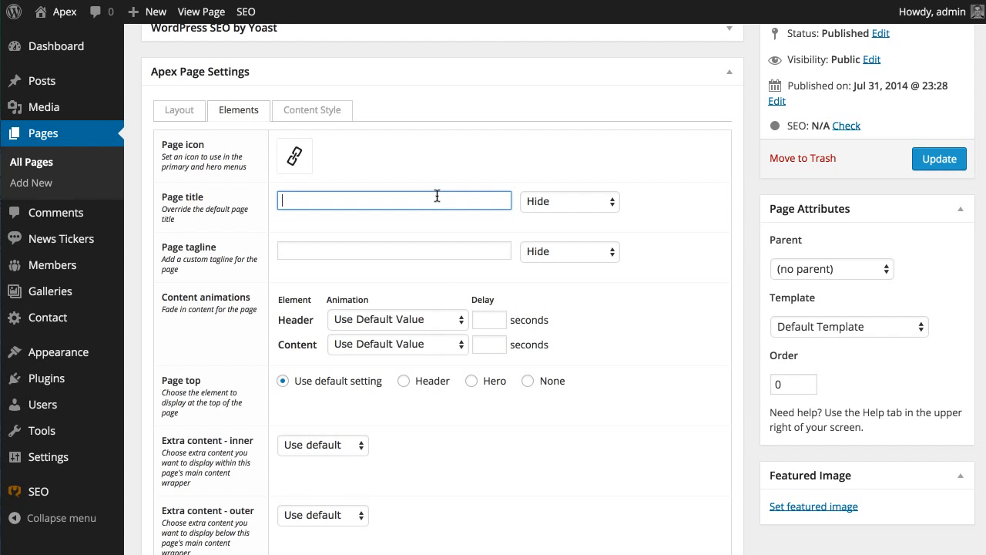
scroll(444, 360, "up", 10)
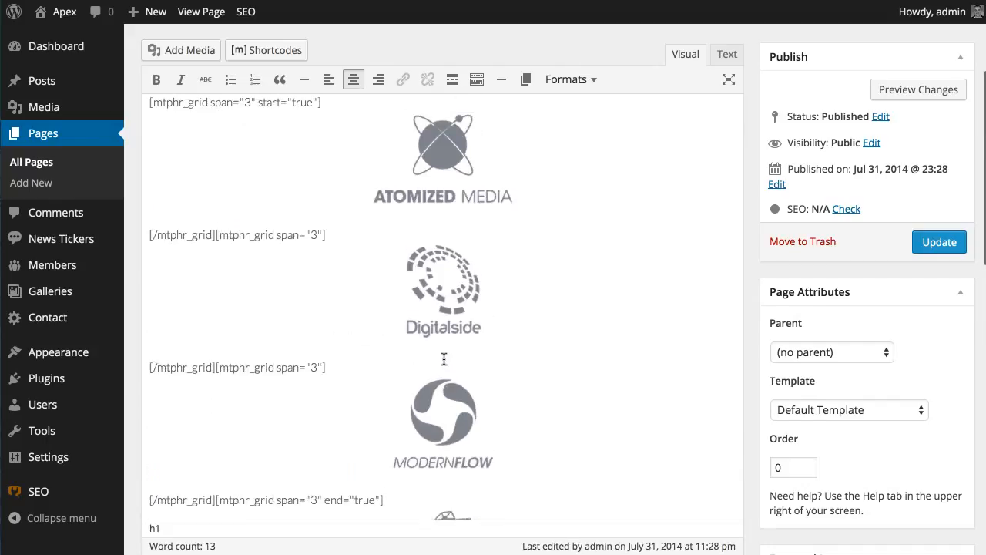